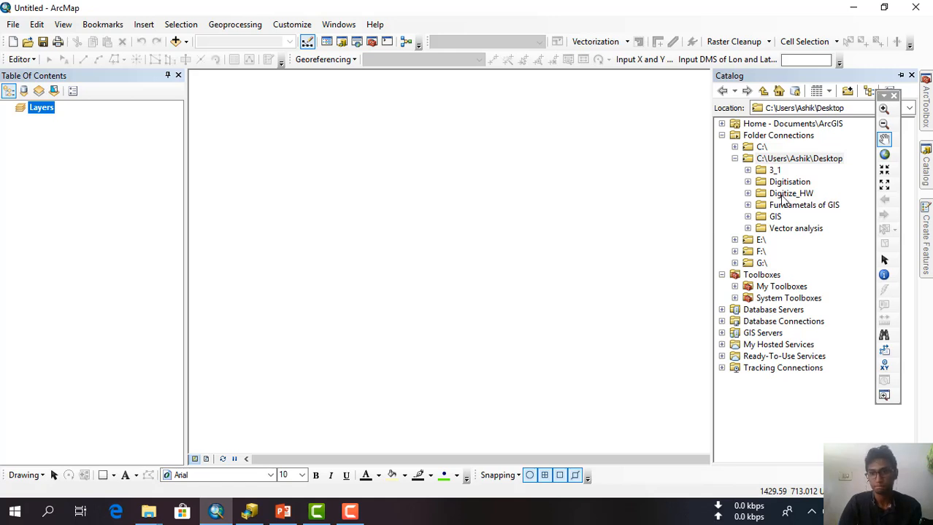
- Add rsjl026_bara_baraid_s21.img from the Digitize_HW folder to the map and set its display resampling to Bilinear Interpolation
double_click(781, 195)
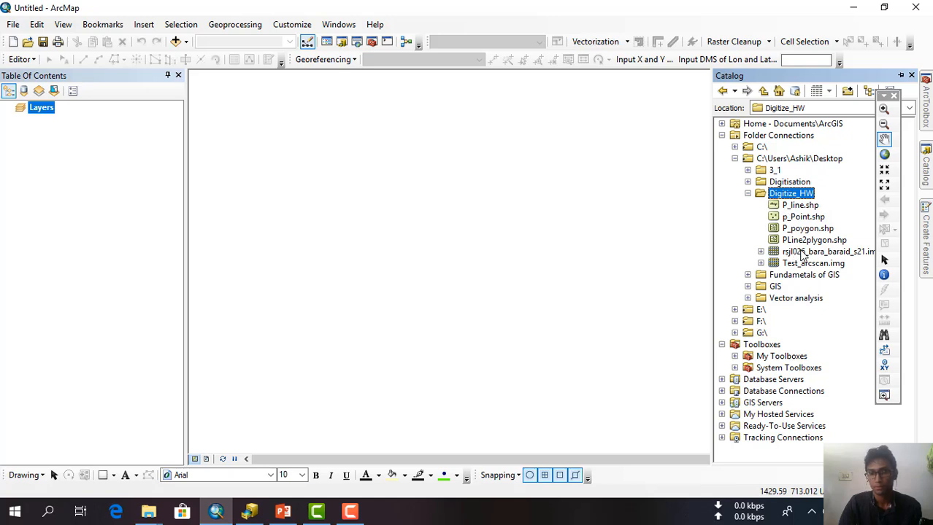
left_click_drag(801, 252, 496, 197)
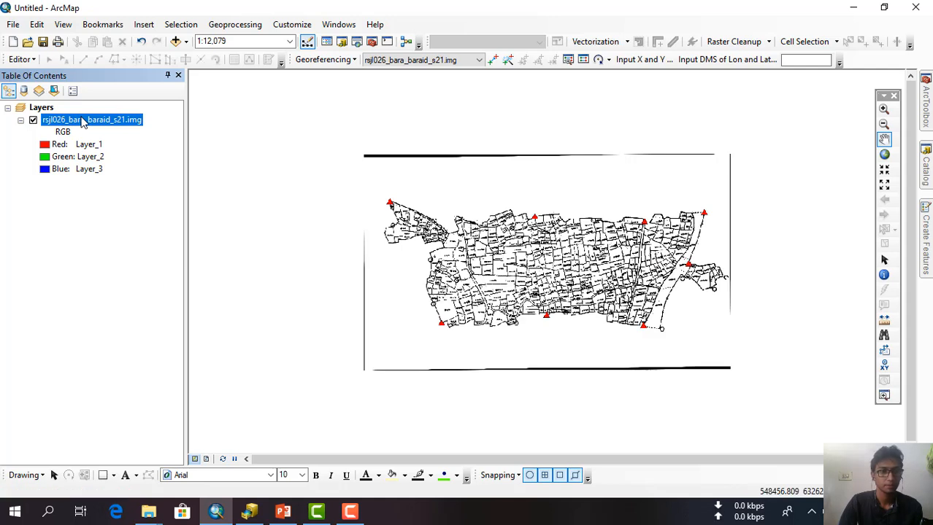
double_click(81, 120)
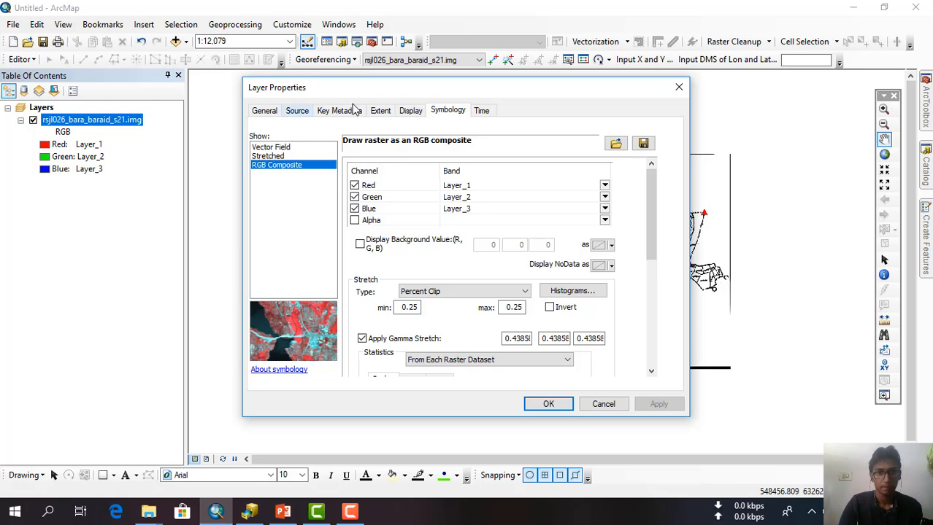
left_click(411, 112)
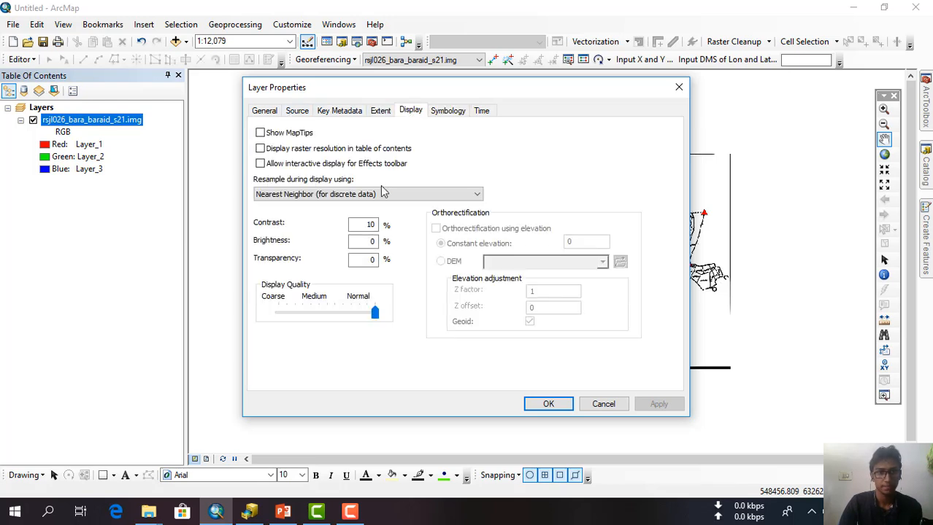
left_click(372, 197)
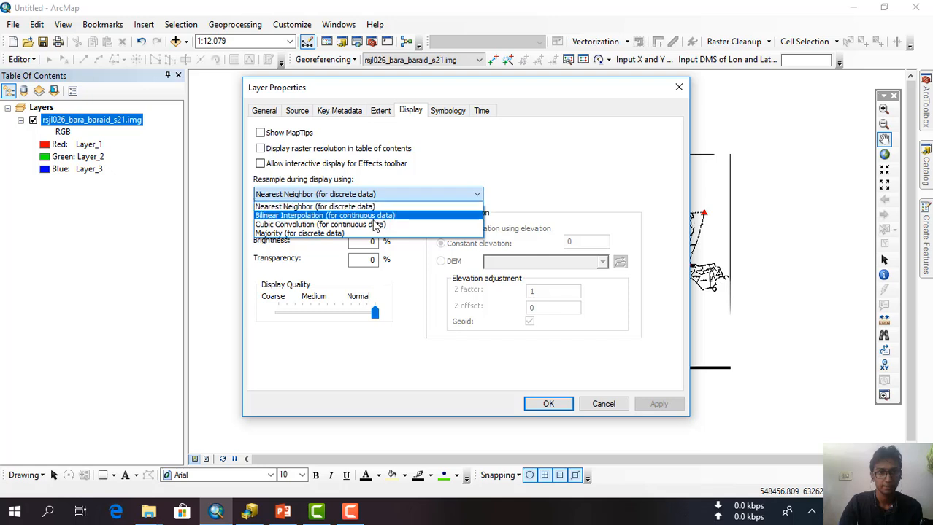
left_click(375, 216)
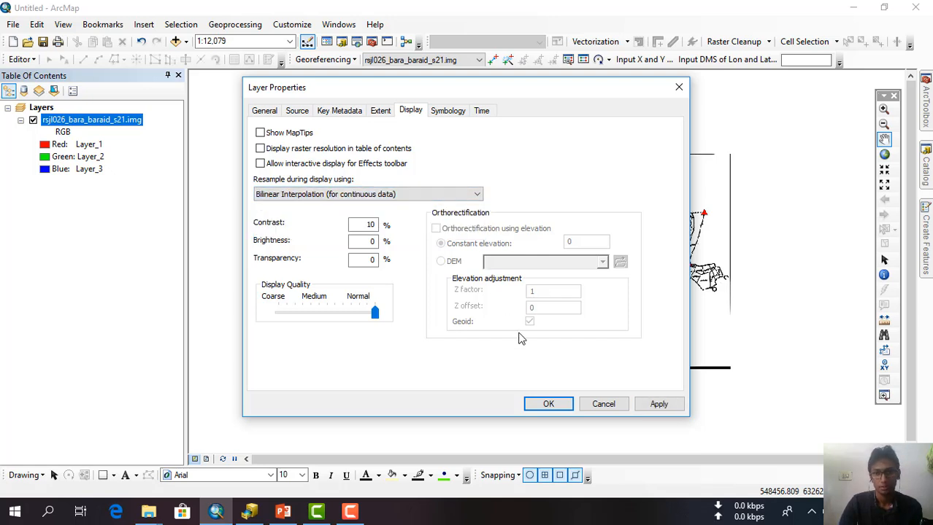
left_click(656, 406)
left_click(552, 404)
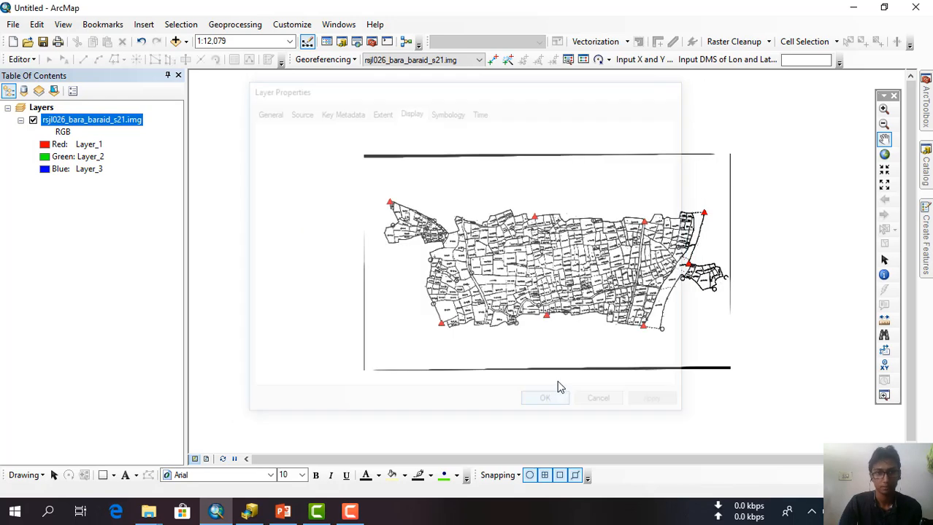
- Create a new folder named Digitize_tutorial inside the Digitize_HW folder
left_click(925, 174)
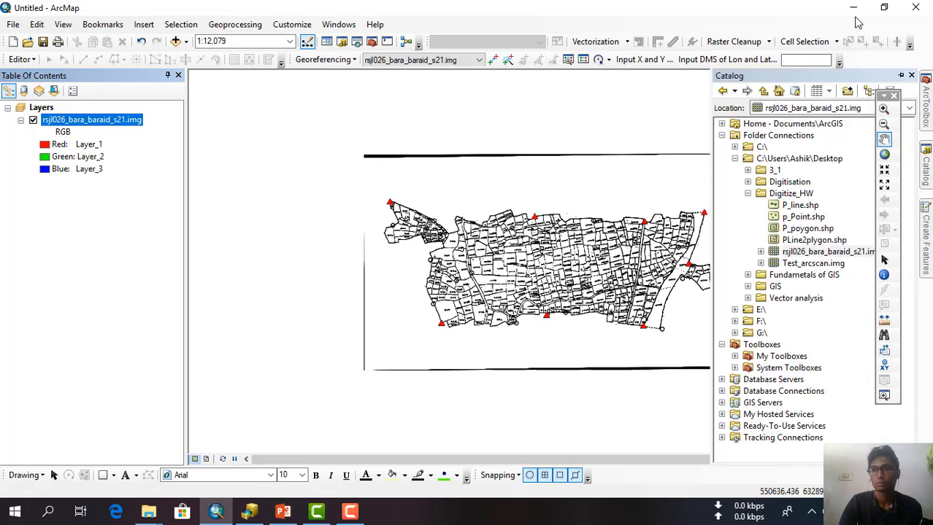
left_click(926, 170)
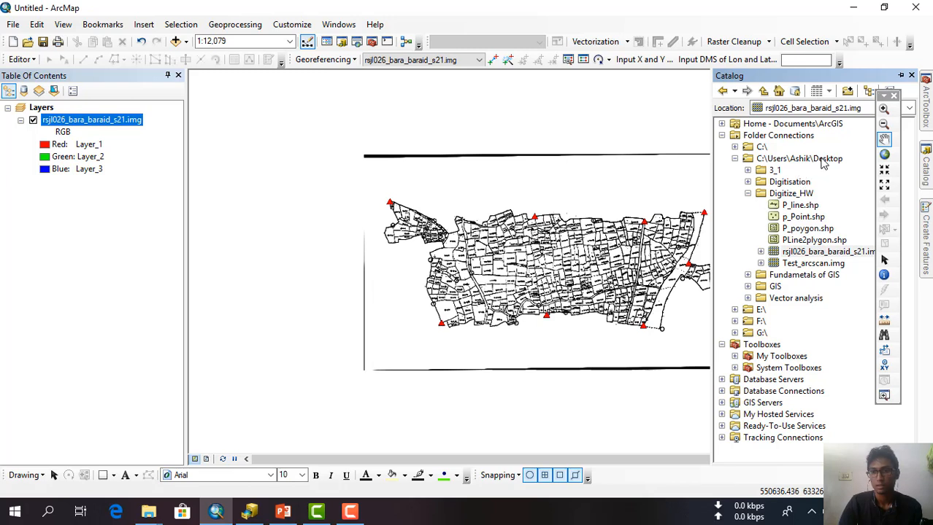
left_click(792, 194)
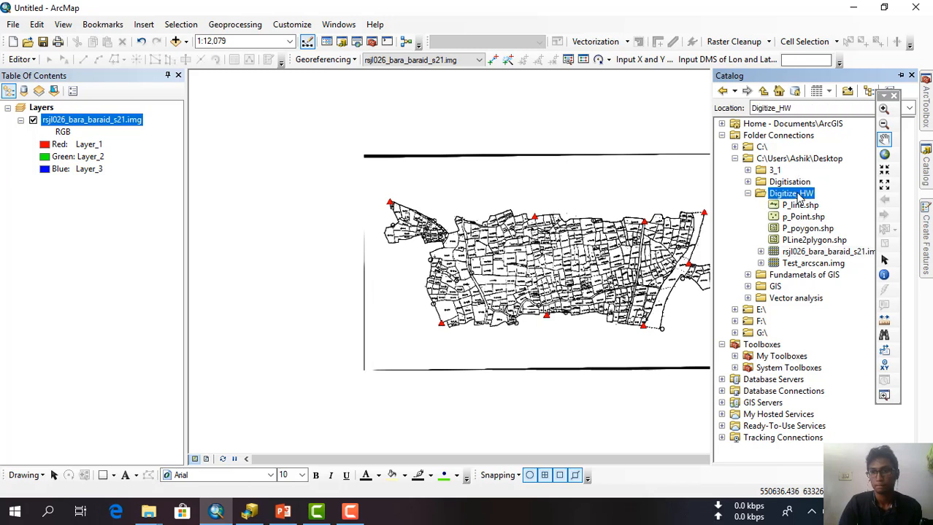
right_click(792, 194)
mouse_move(830, 280)
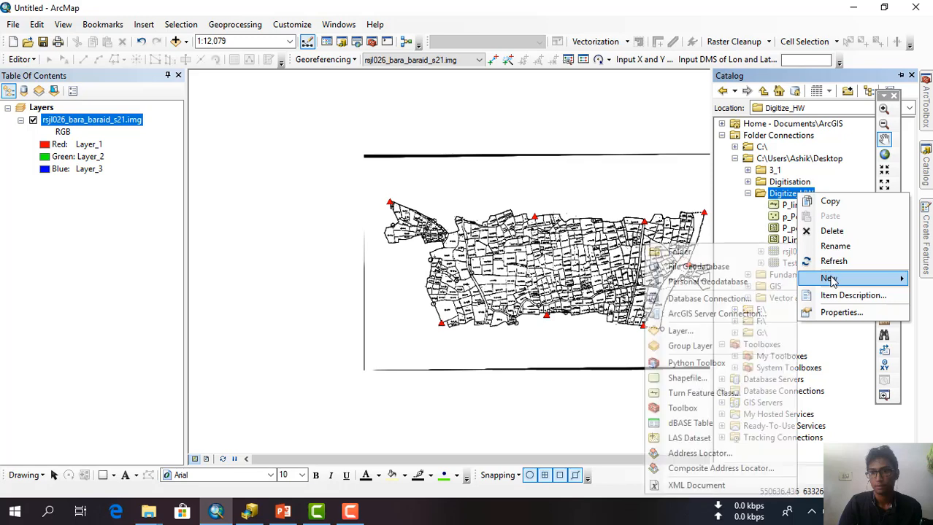
left_click(743, 251)
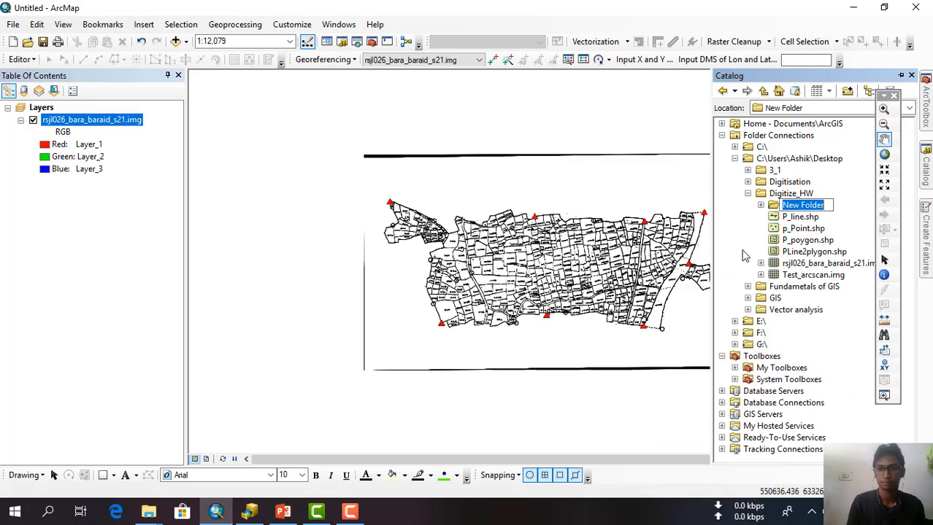
key("BackSpace")
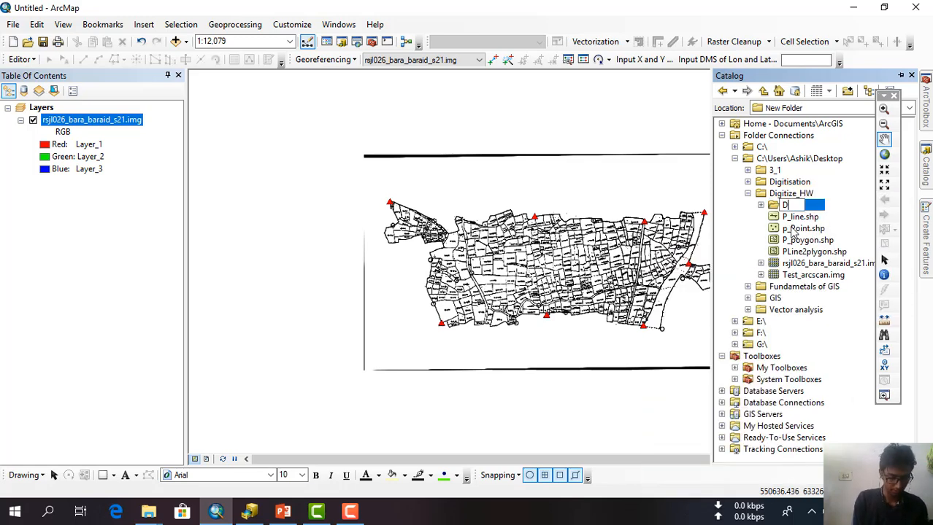
type("Digi")
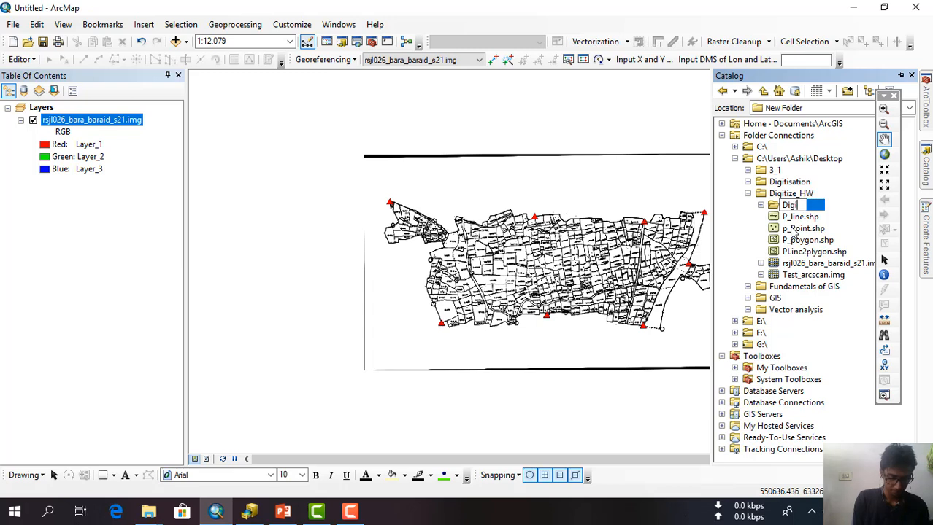
type("tize")
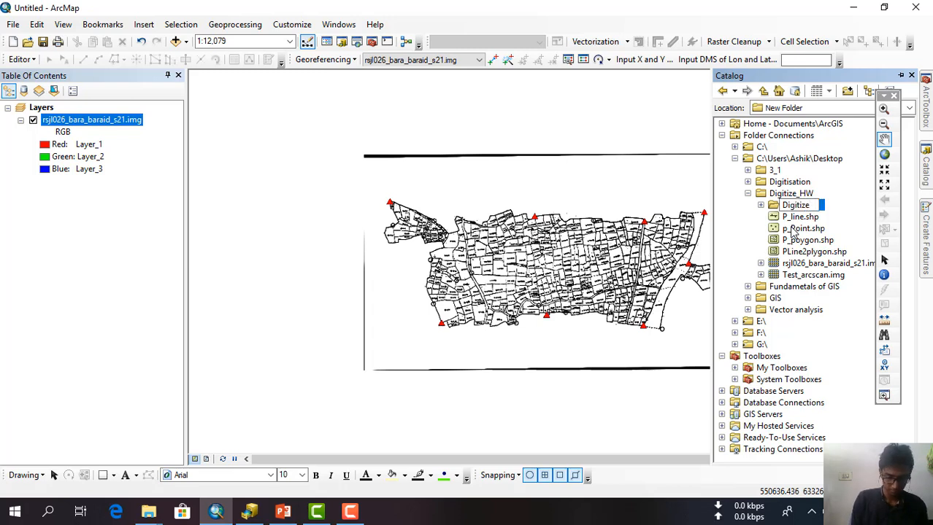
type("_tutorial")
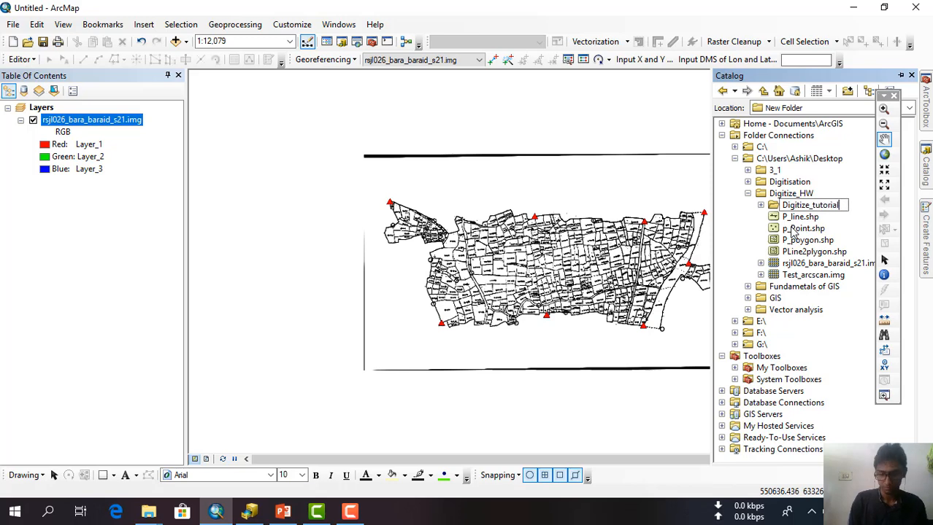
key("Return")
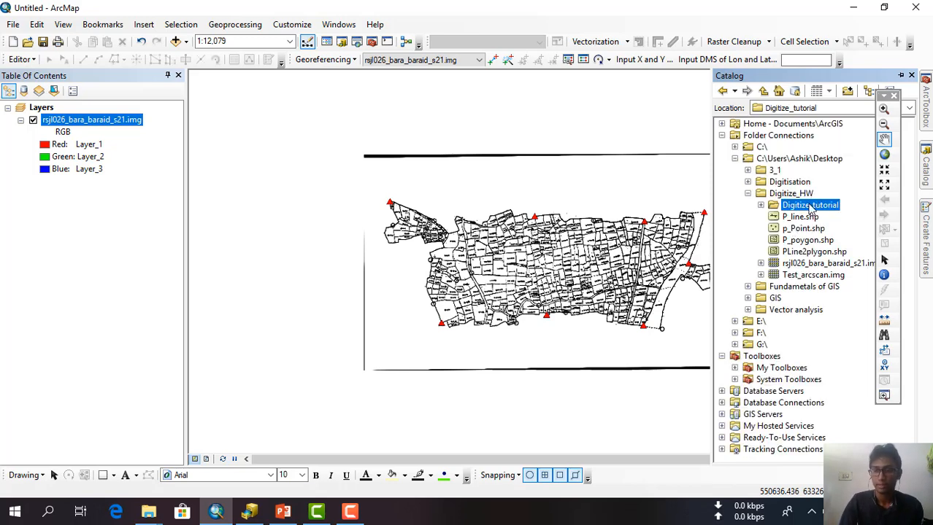
- Create a point shapefile named PLot_point in the Digitize_tutorial folder, using the BTM coordinate system
right_click(810, 207)
mouse_move(841, 292)
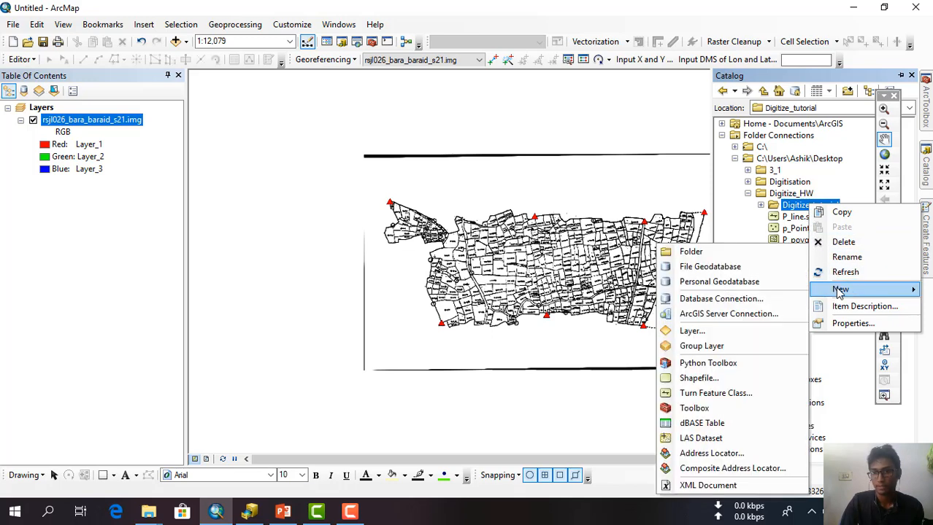
left_click(721, 378)
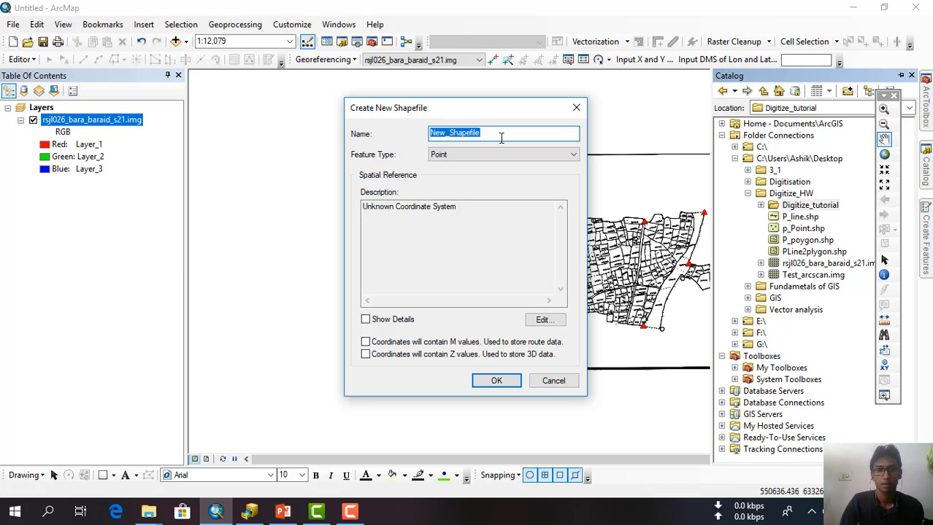
key("BackSpace")
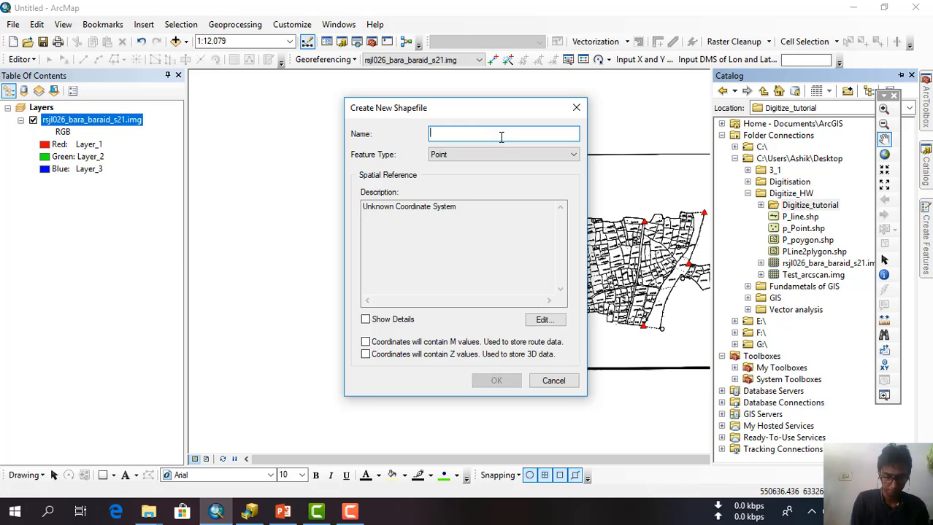
type("PLot_point")
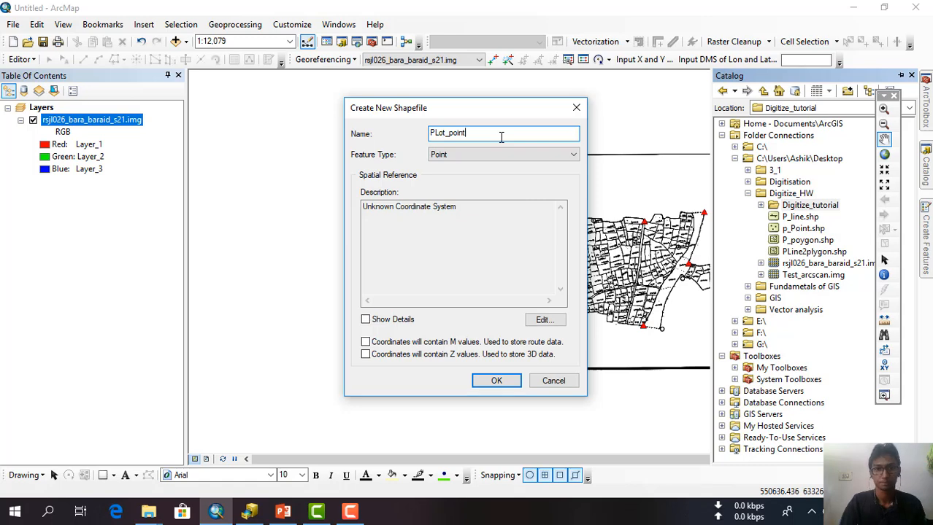
left_click(542, 323)
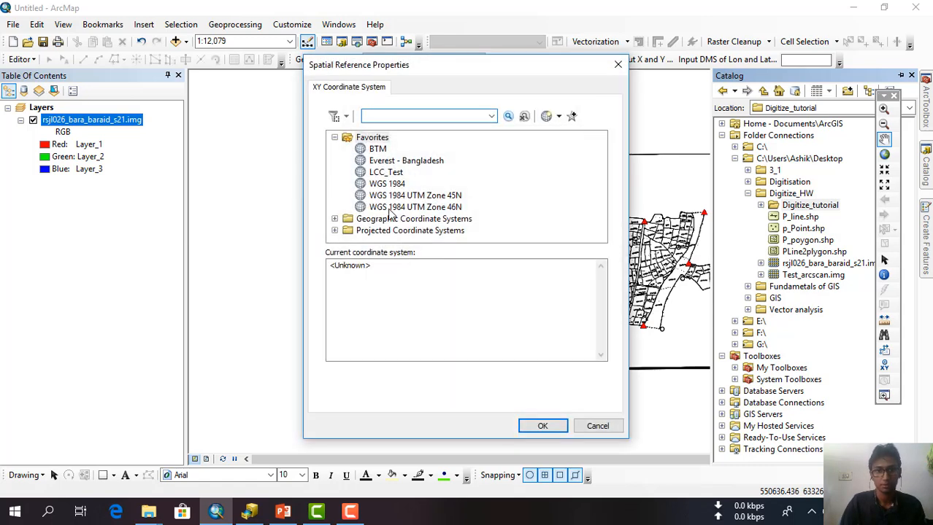
left_click(377, 149)
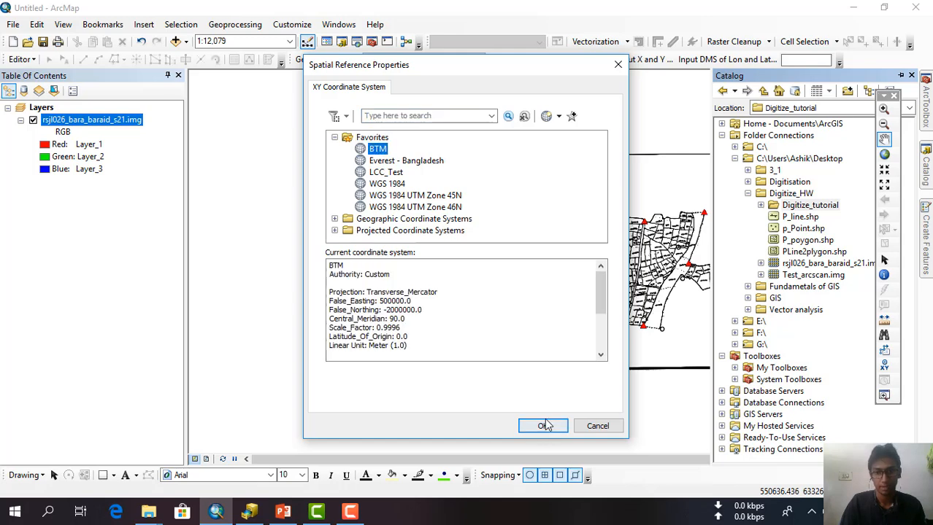
left_click(542, 426)
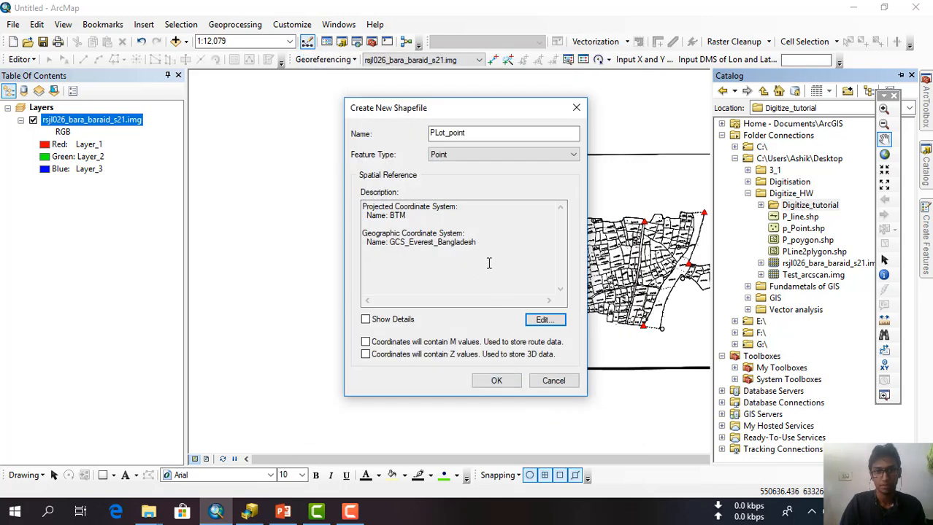
left_click(493, 381)
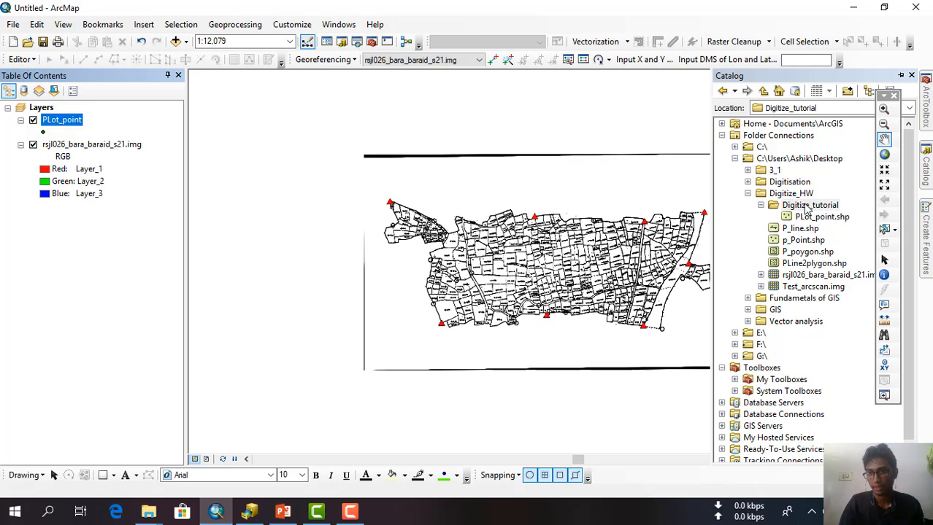
- Create a polyline shapefile named Plot_line in the Digitize_tutorial folder, using the BTM coordinate system
right_click(807, 208)
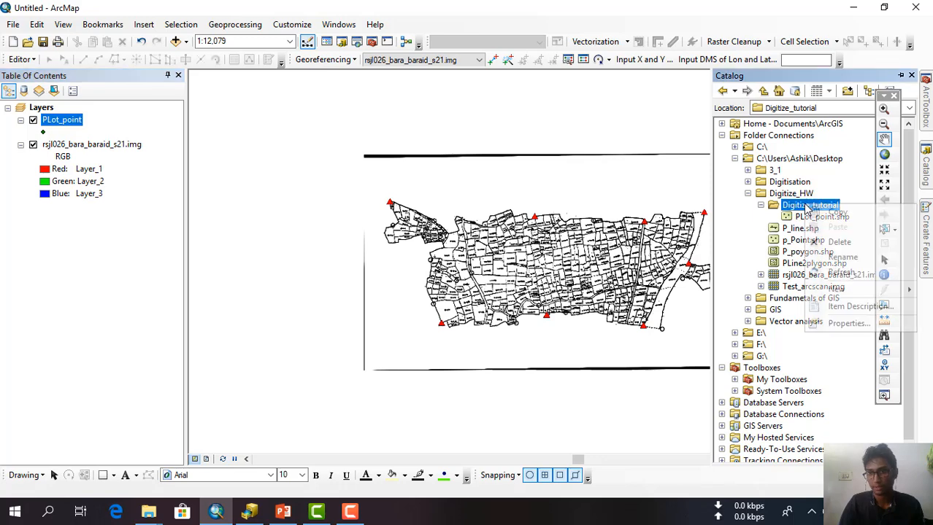
left_click(743, 229)
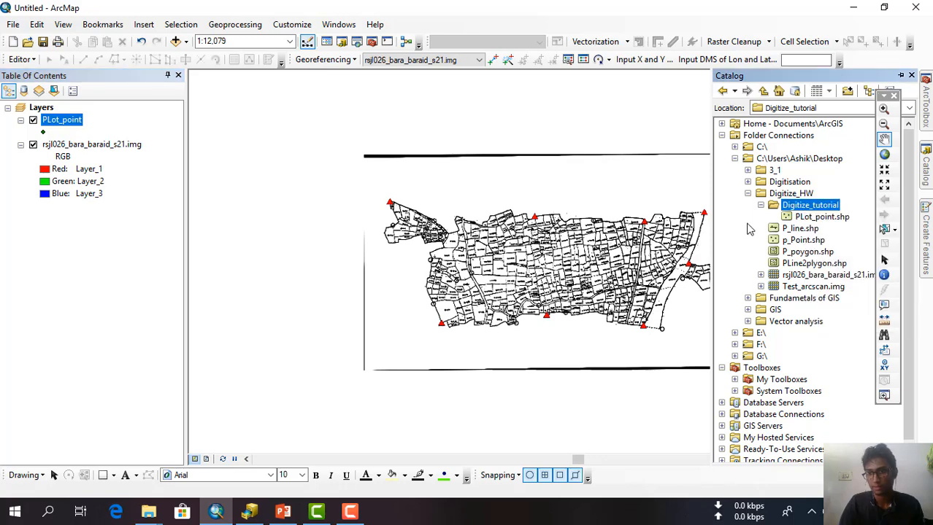
right_click(805, 208)
mouse_move(839, 287)
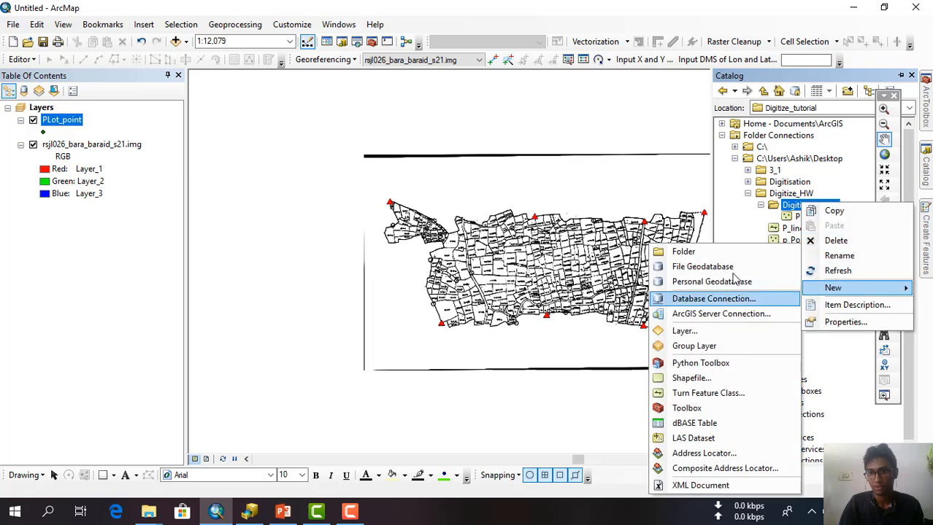
left_click(686, 378)
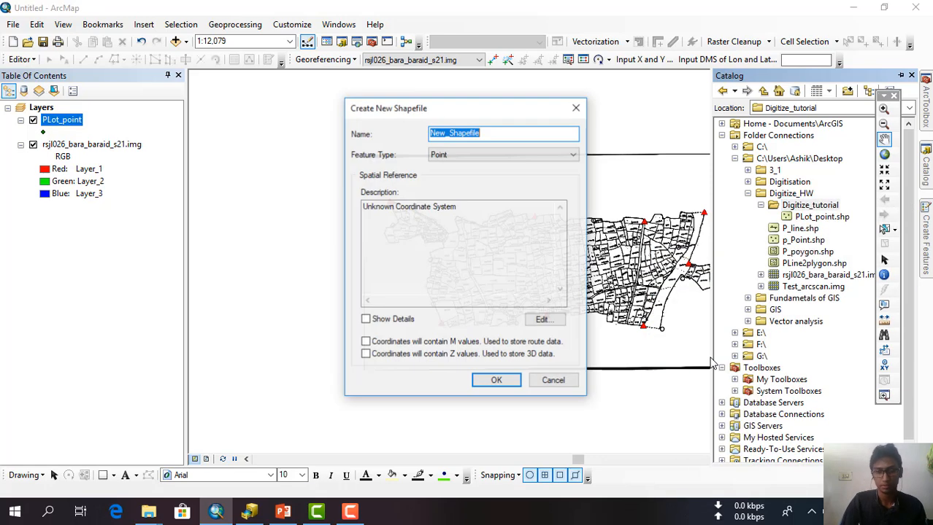
type("P")
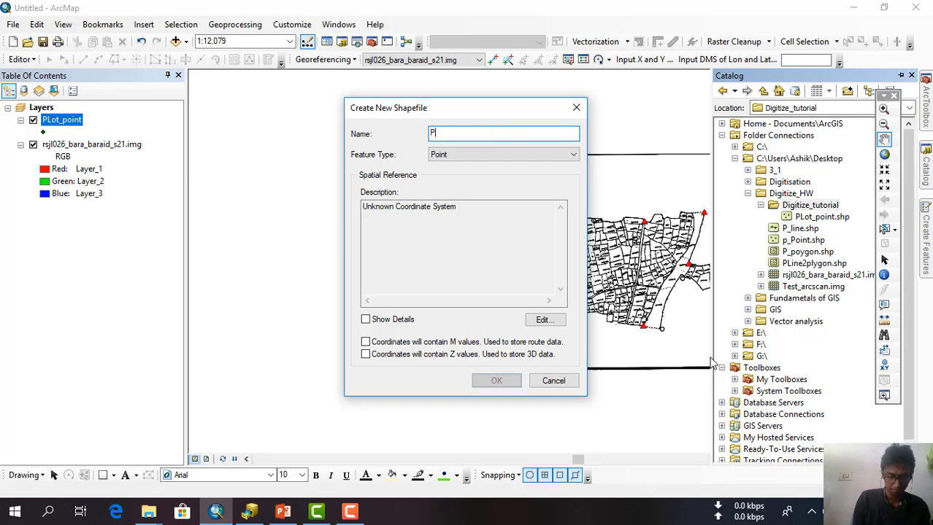
type("lot_")
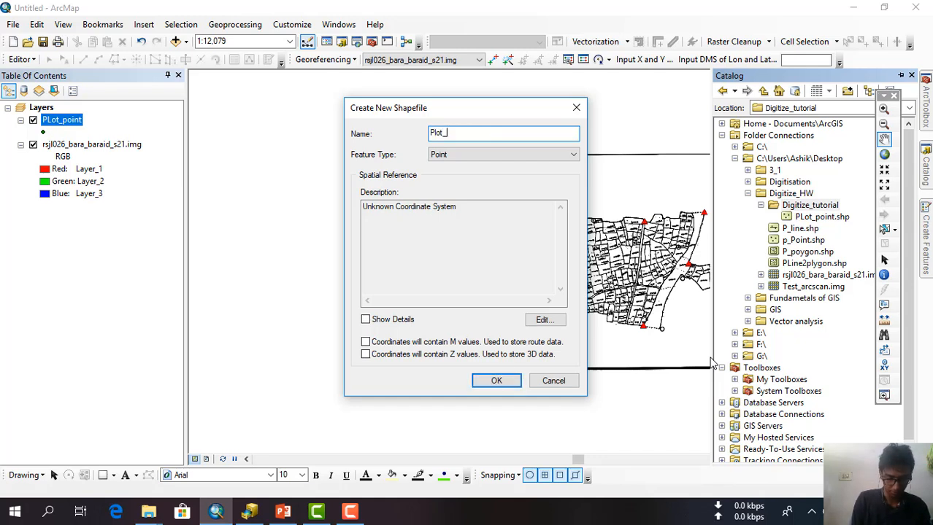
type("line")
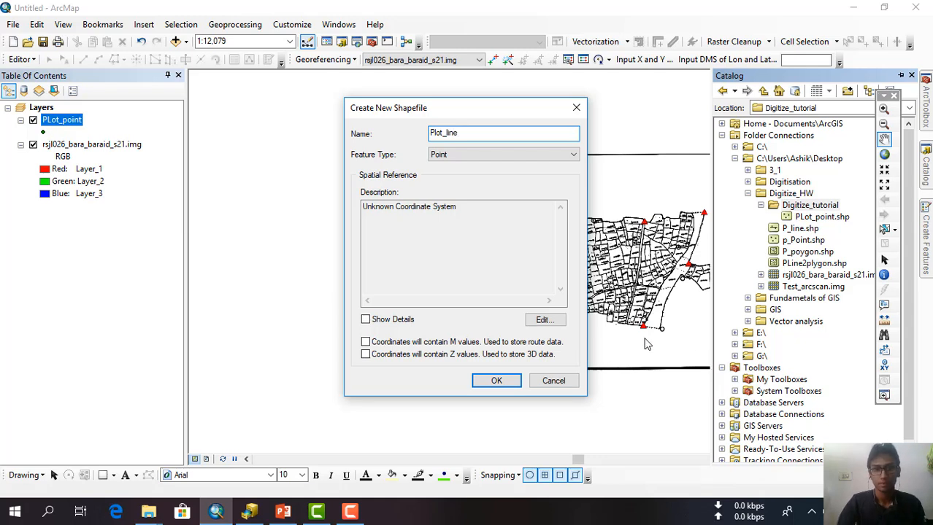
left_click(567, 159)
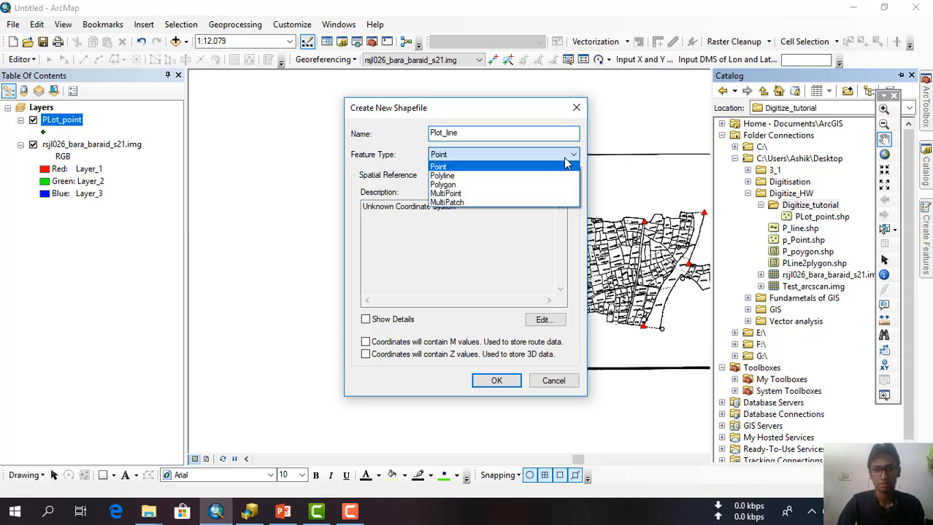
left_click(531, 176)
left_click(543, 320)
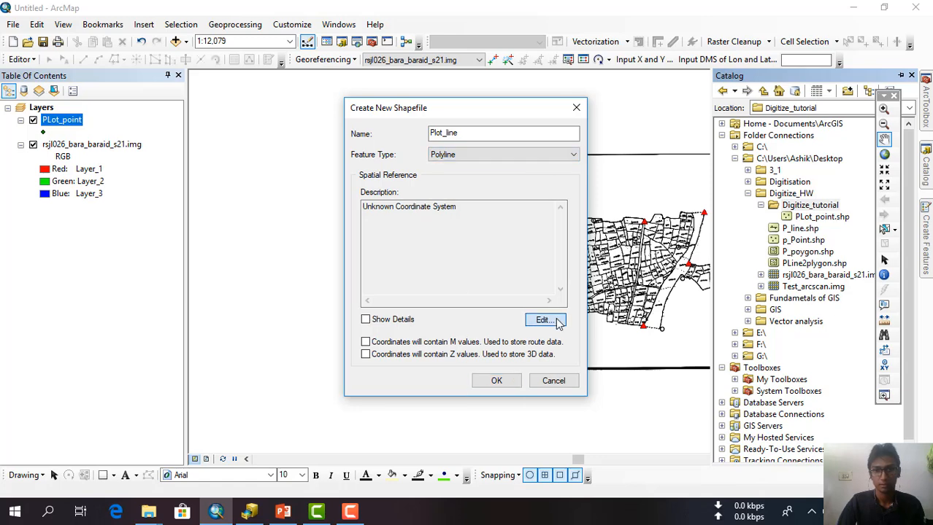
left_click(378, 149)
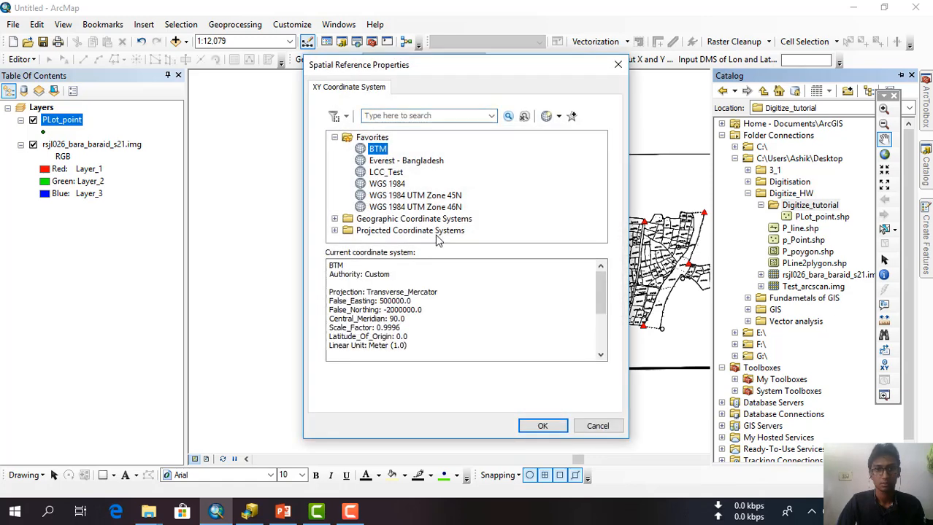
left_click(536, 427)
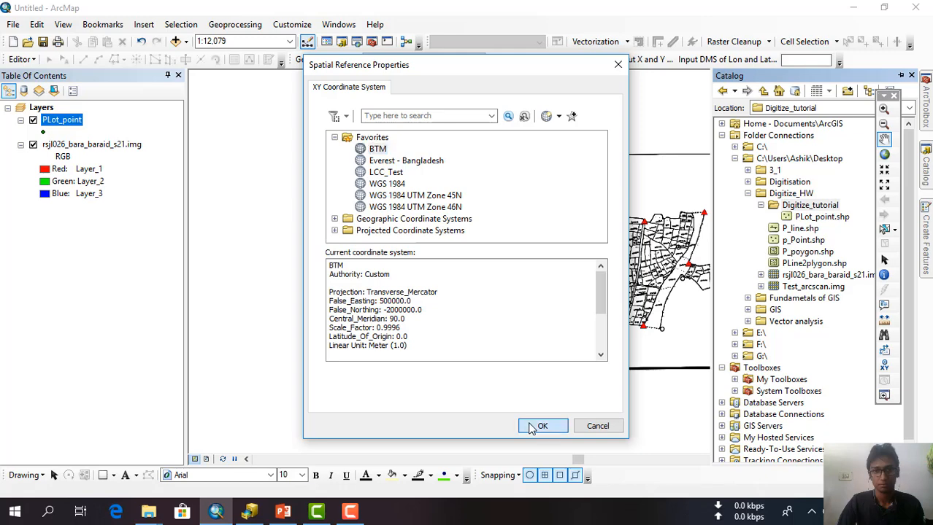
left_click(496, 381)
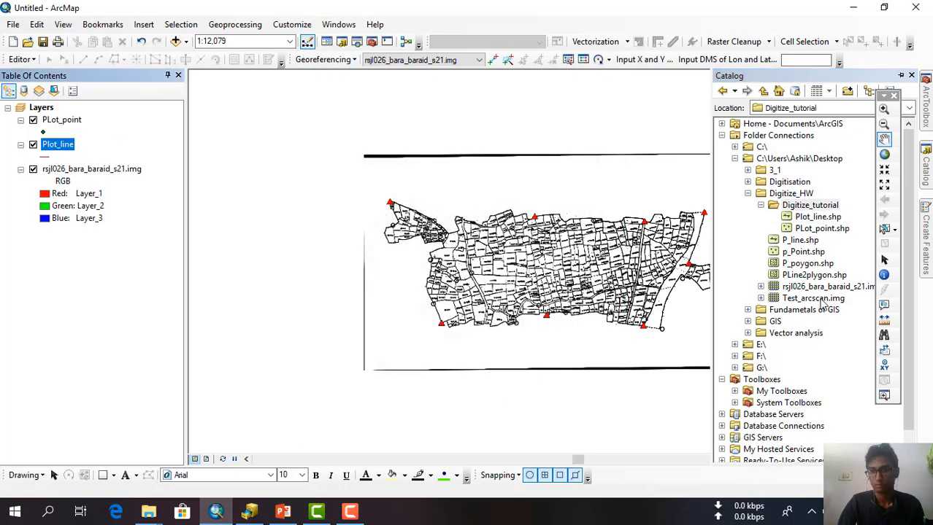
- Create a polygon shapefile named Plotp_polygon in the Digitize_tutorial folder, using the BTM coordinate system
right_click(808, 208)
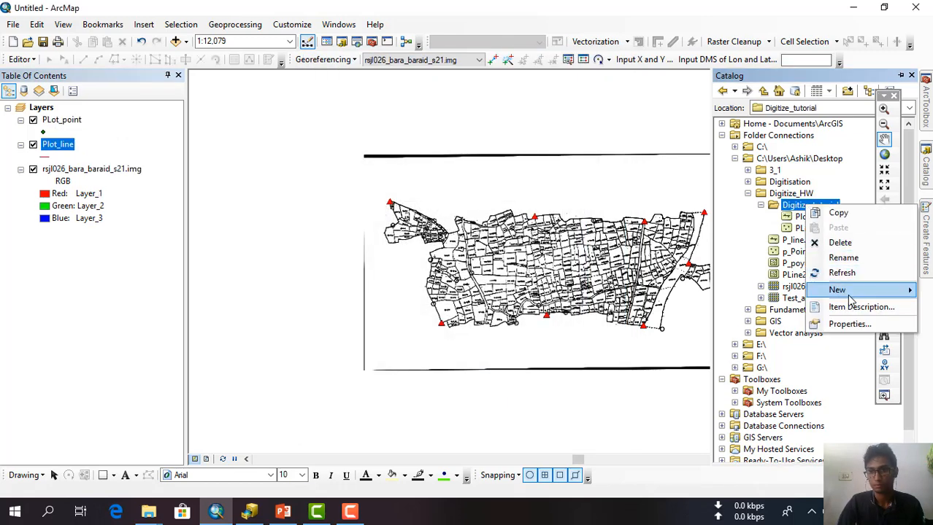
mouse_move(821, 291)
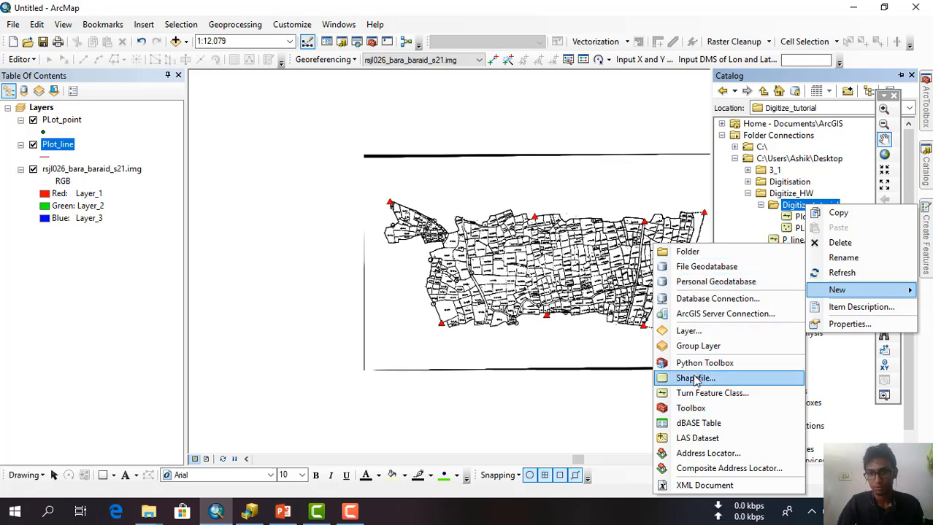
left_click(695, 379)
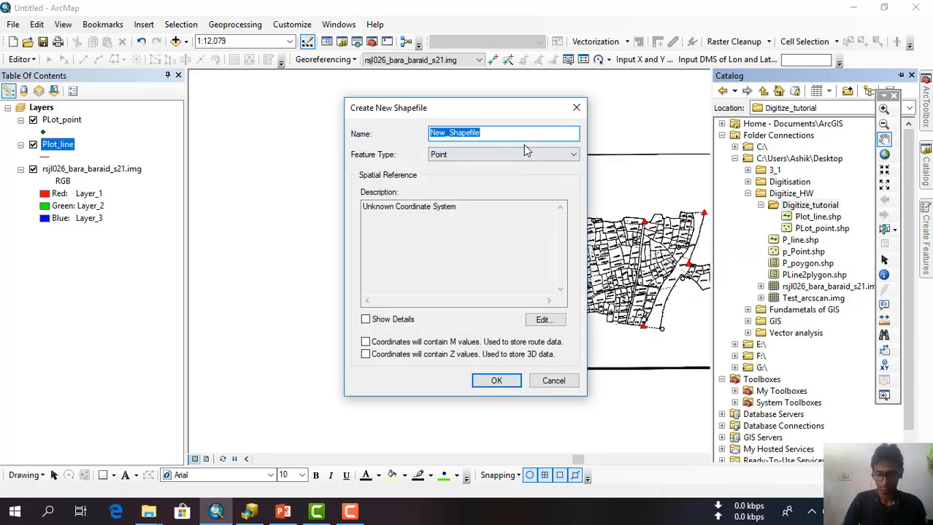
key("BackSpace")
type("Plotp")
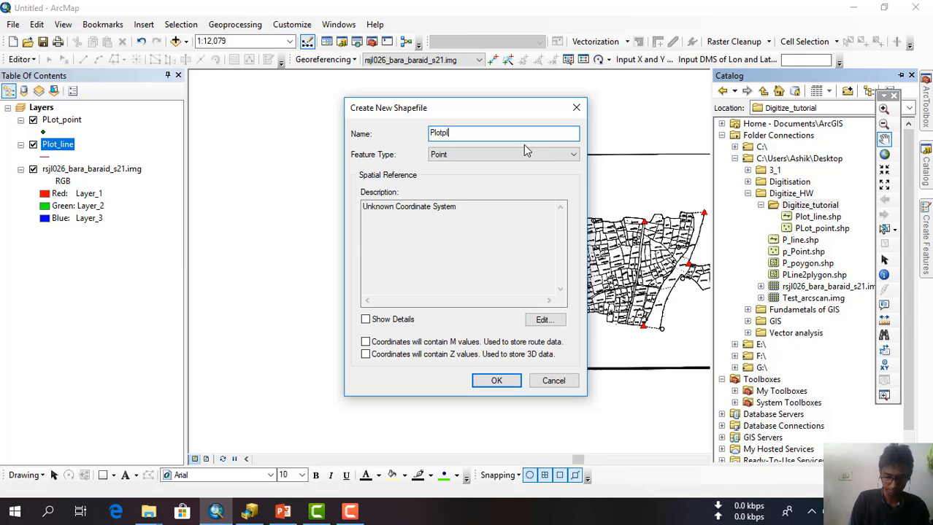
key("BackSpace")
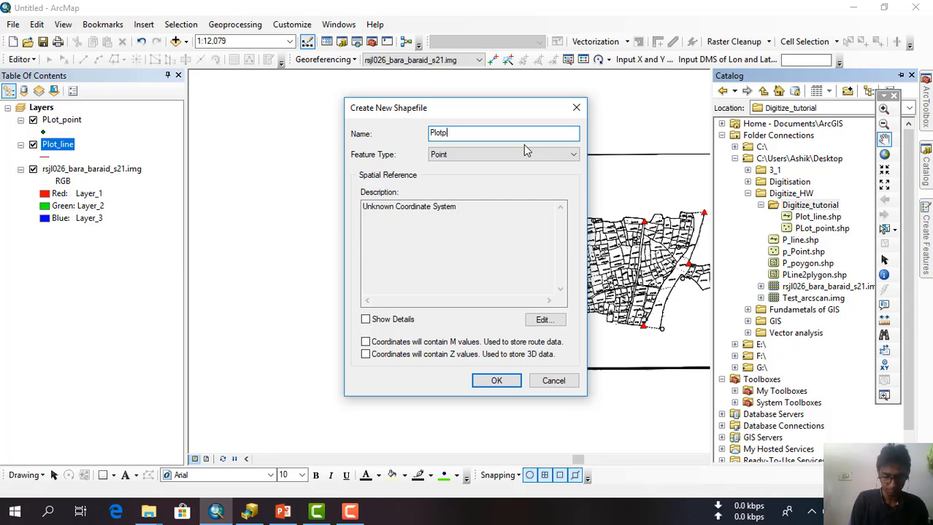
type("_polygon")
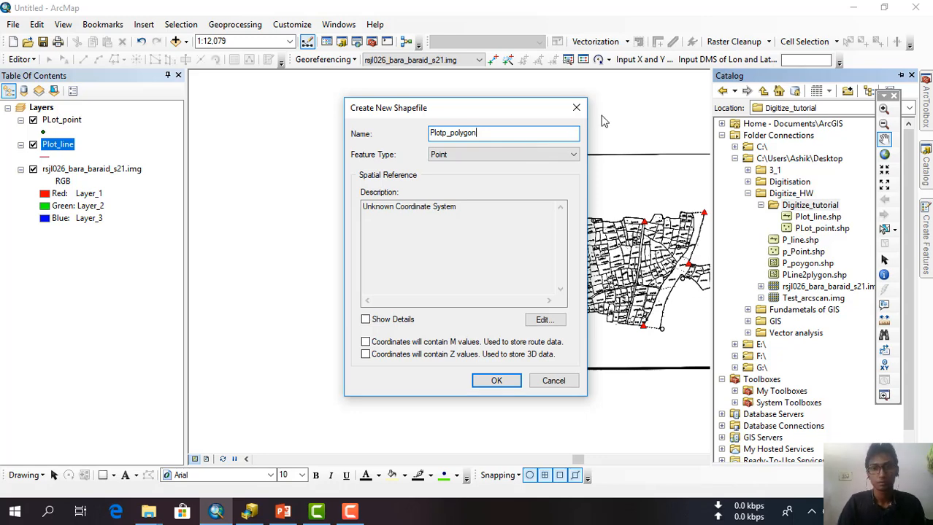
left_click(555, 154)
left_click(485, 188)
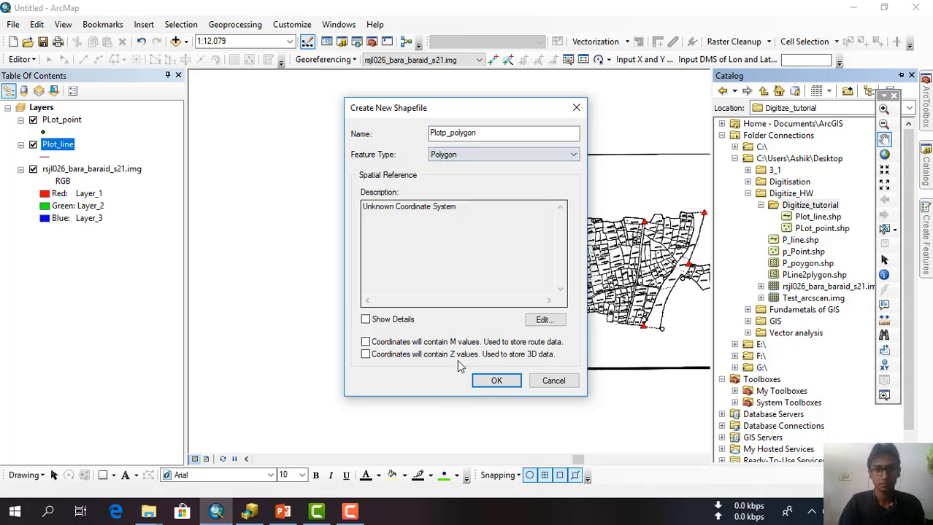
left_click(544, 319)
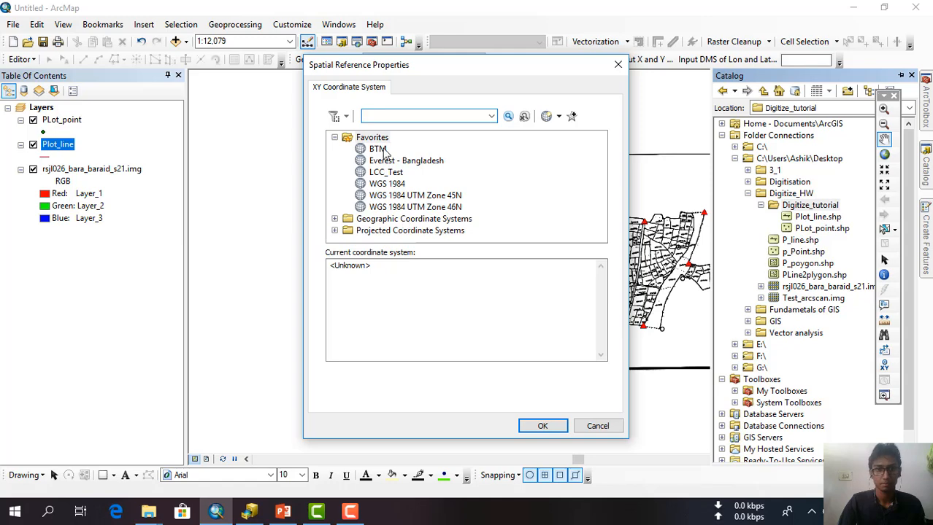
left_click(379, 149)
left_click(542, 426)
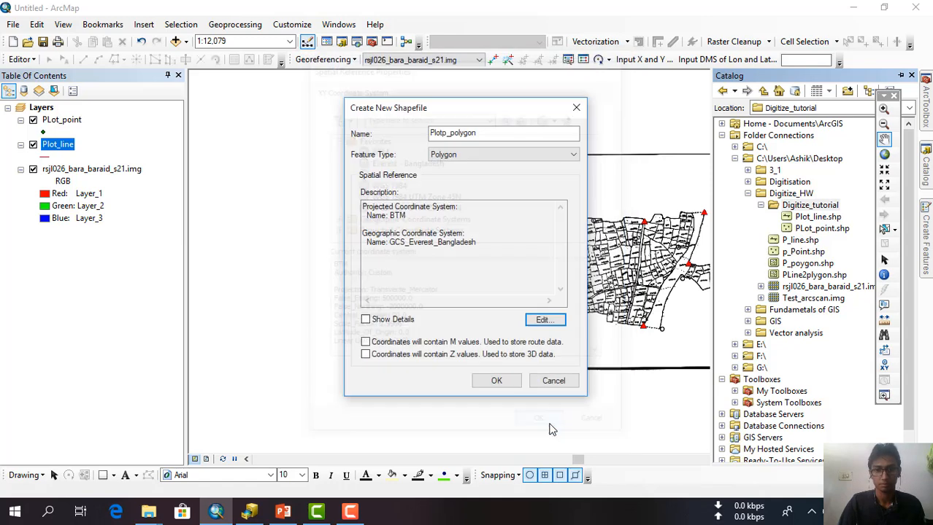
left_click(493, 382)
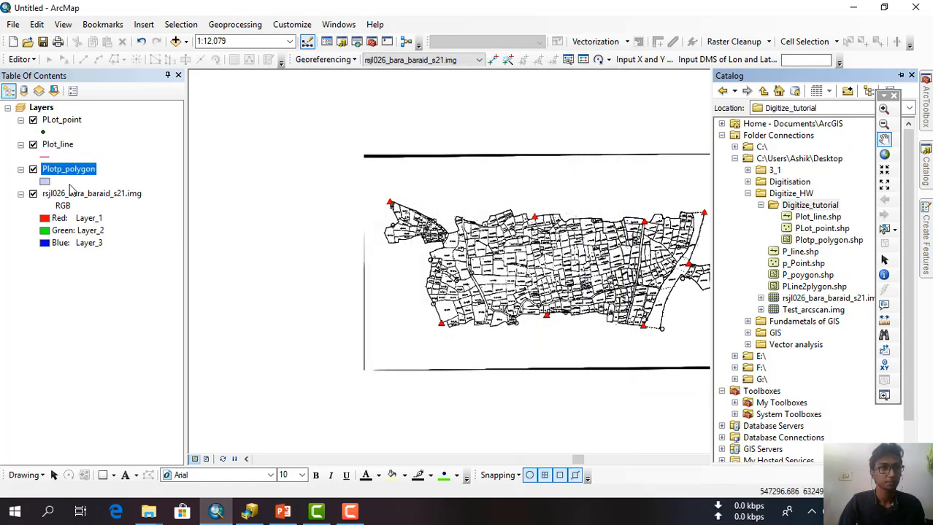
- Set the coordinate system of the Layers data frame to BTM
left_click(39, 110)
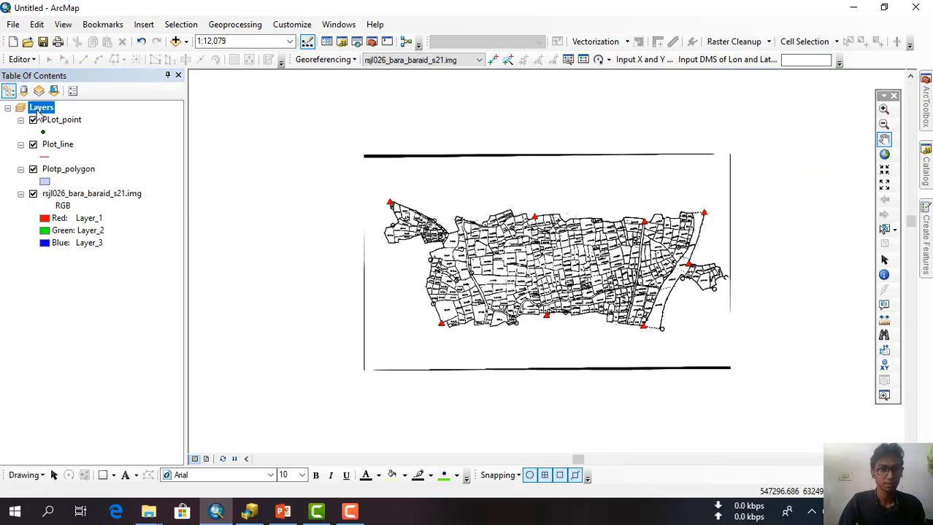
double_click(39, 109)
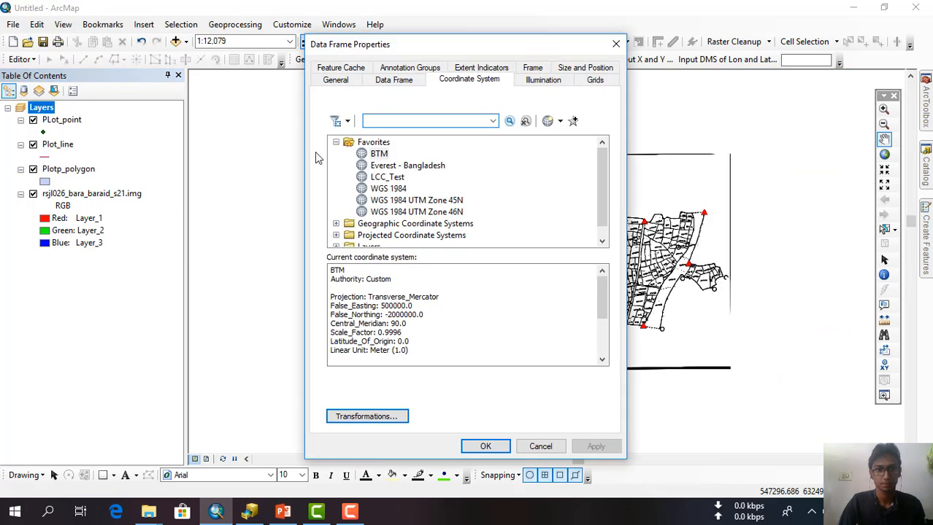
left_click(377, 155)
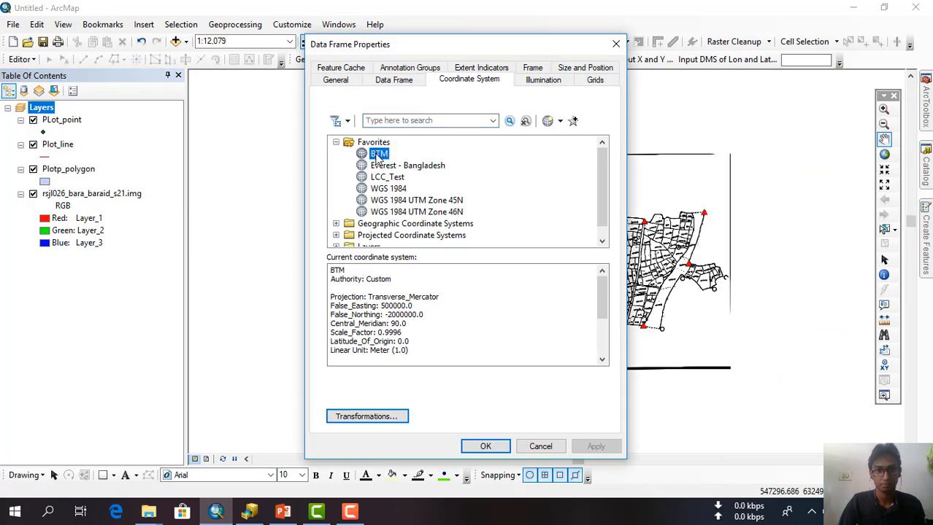
left_click(485, 447)
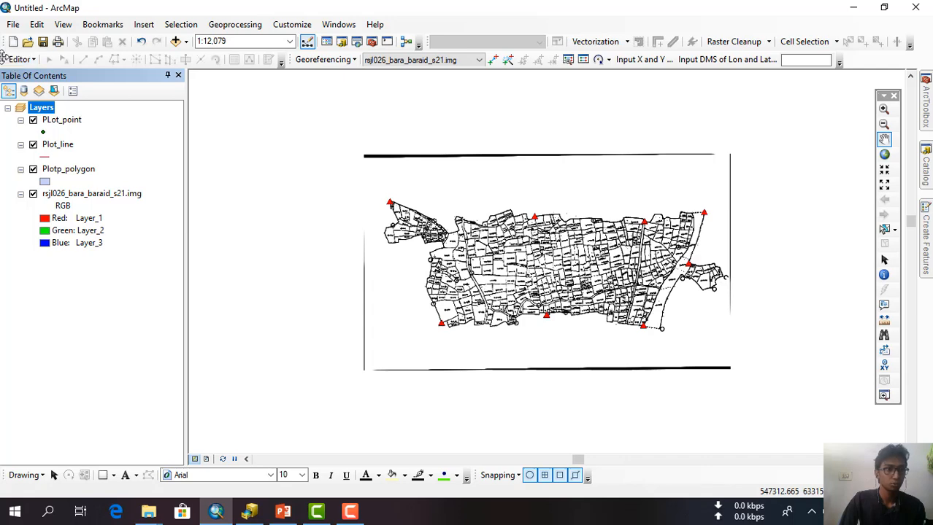
- Start an edit session for the plot shapefile layers and check the available editing commands
mouse_move(11, 61)
left_mouse_down()
mouse_move(44, 97)
mouse_move(188, 150)
mouse_move(314, 150)
mouse_move(29, 94)
mouse_move(18, 46)
mouse_move(3, 67)
mouse_move(20, 62)
left_mouse_up()
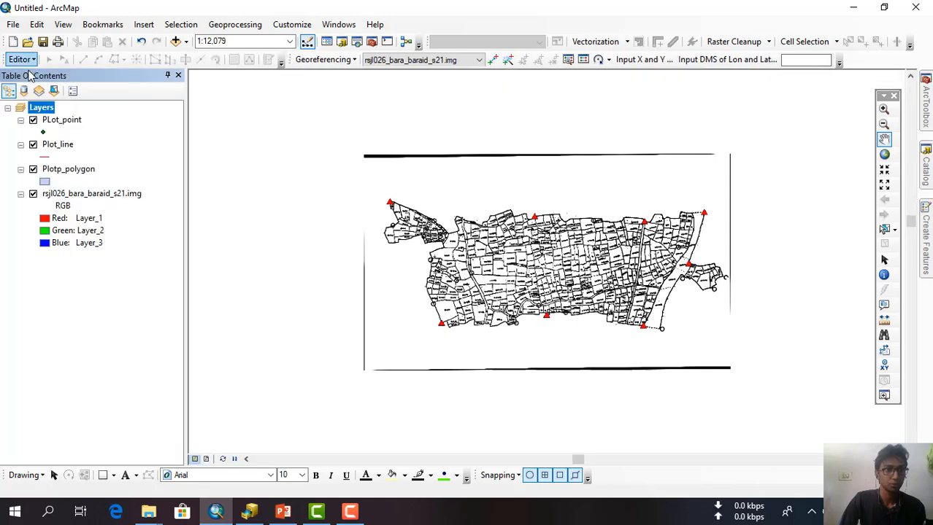
left_click(33, 63)
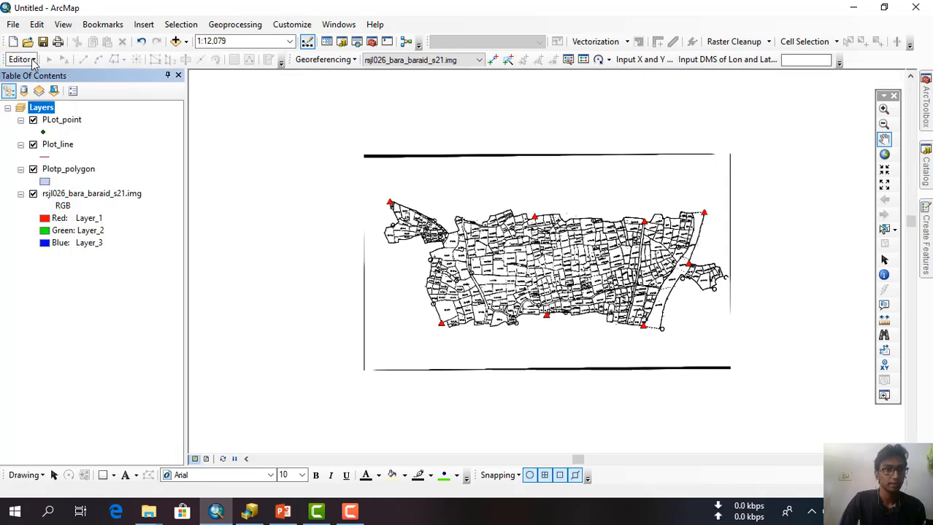
left_click(46, 75)
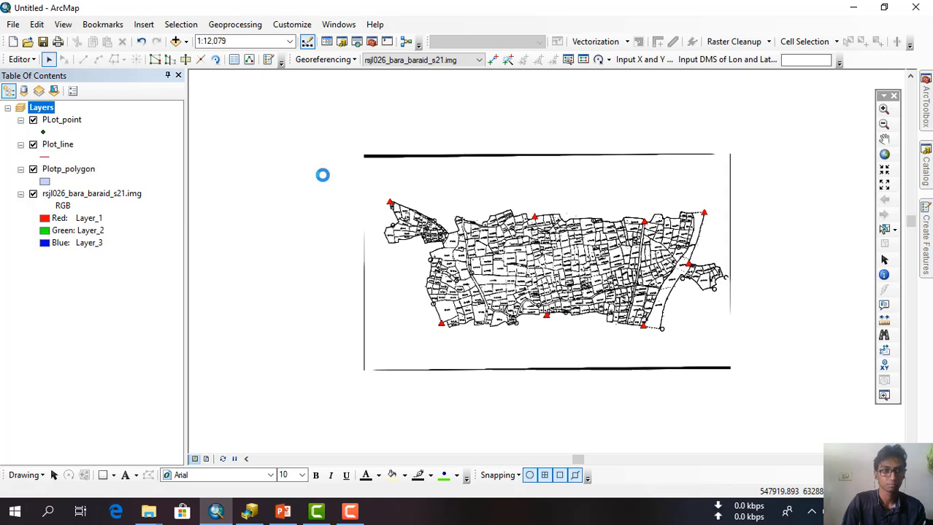
left_click(20, 60)
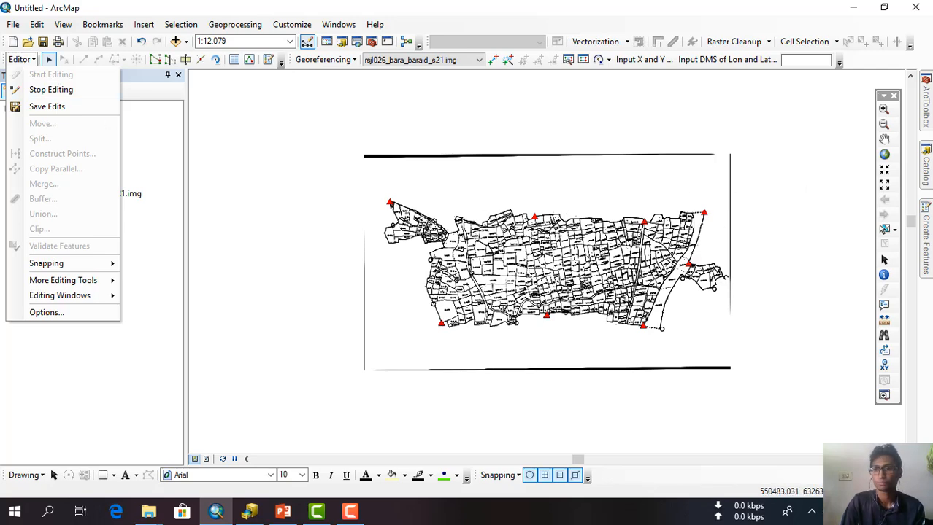
- Show the feature creation templates and select the Plot_line template, followed by the Plotp_polygon template with its Polygon construction tool
left_click(927, 248)
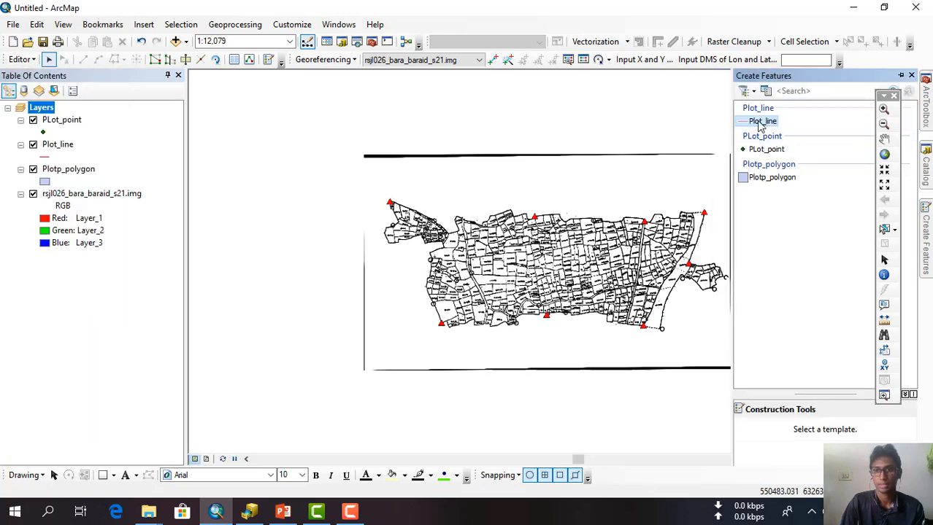
left_click(760, 122)
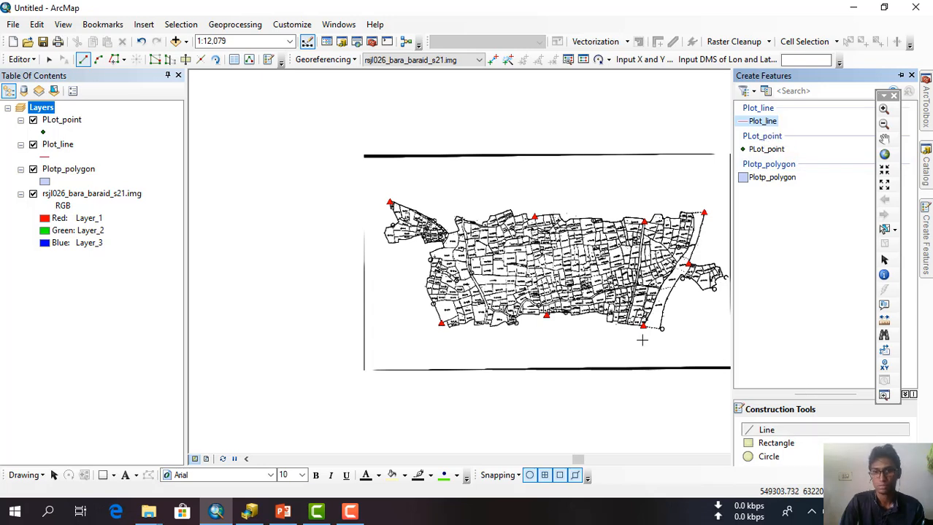
scroll(808, 453, "down", 1)
scroll(794, 443, "up", 1)
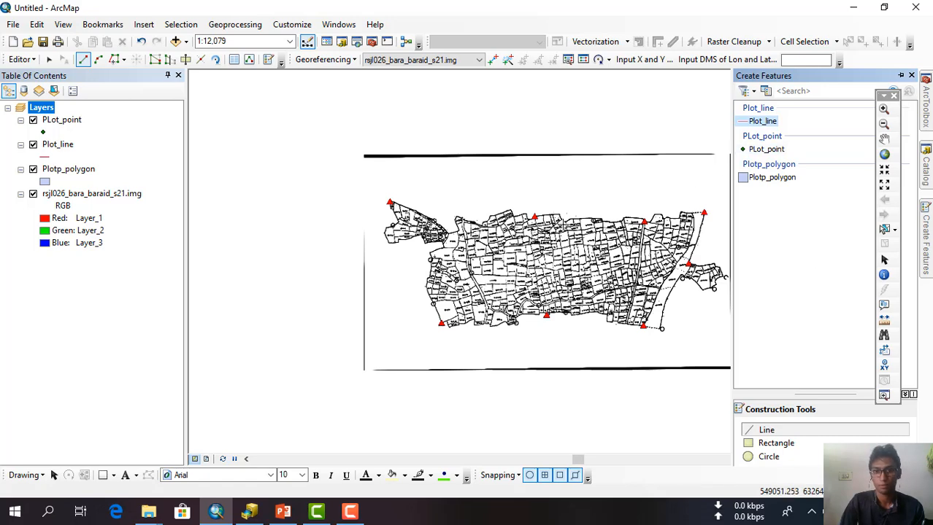
left_click_drag(565, 197, 489, 174)
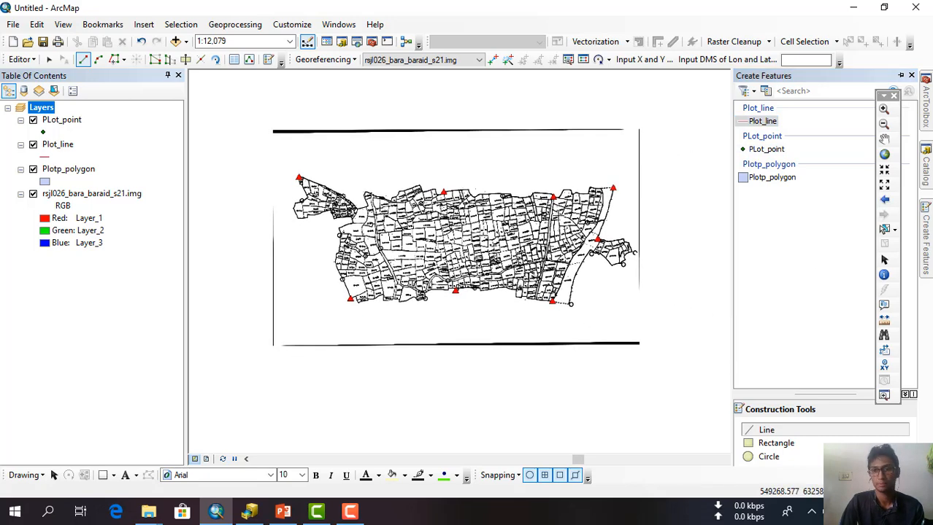
left_click(753, 179)
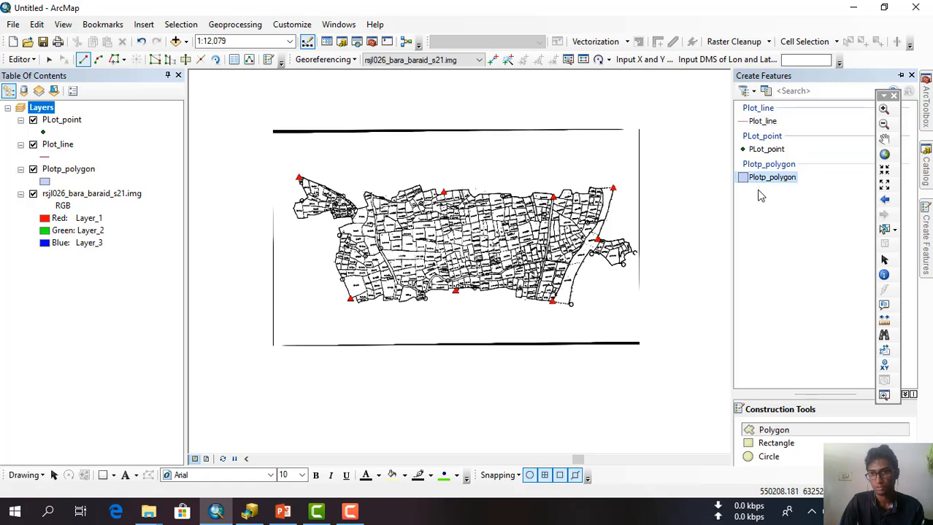
- Start a freeform Plotp_polygon polygon at the northwestern red marker and trace the narrow corner plot's western and southern edges
left_click(794, 432)
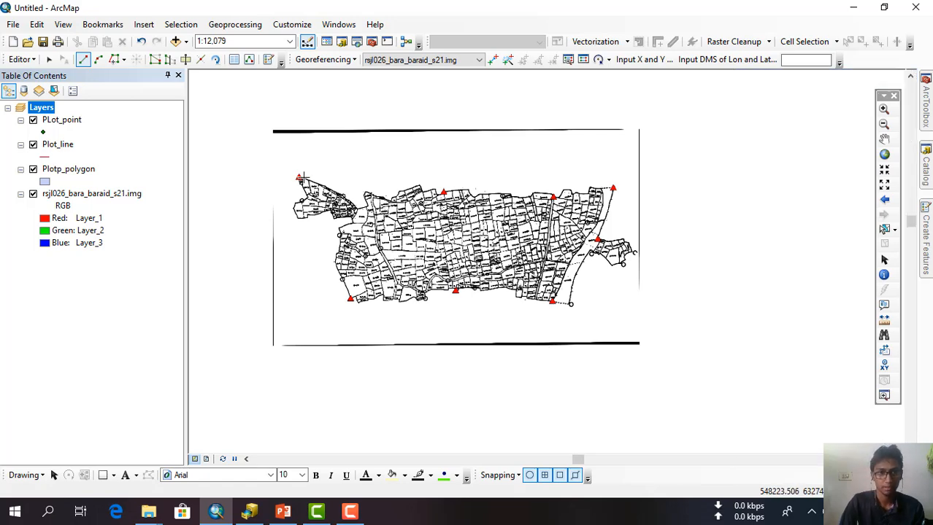
scroll(302, 179, "down", 2)
scroll(303, 181, "down", 4)
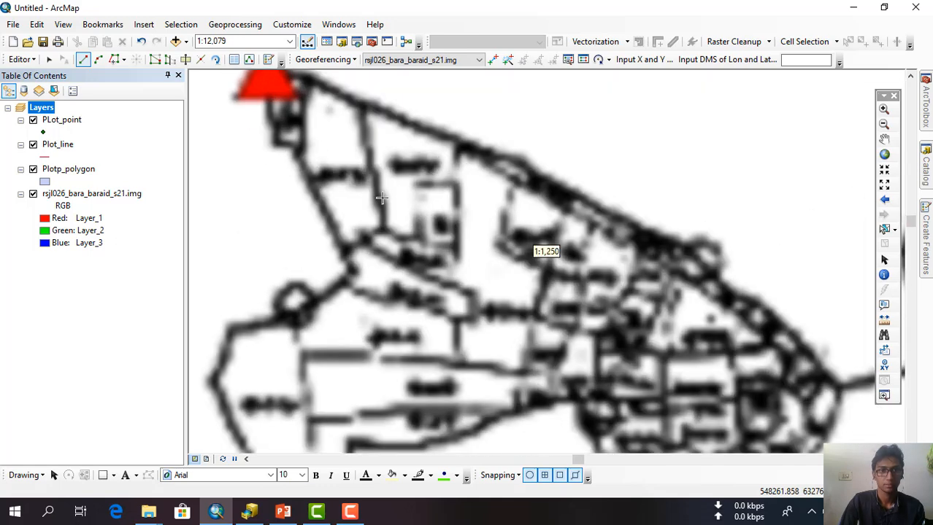
left_click_drag(426, 232, 434, 257)
left_click_drag(398, 167, 428, 262)
scroll(367, 224, "down", 3)
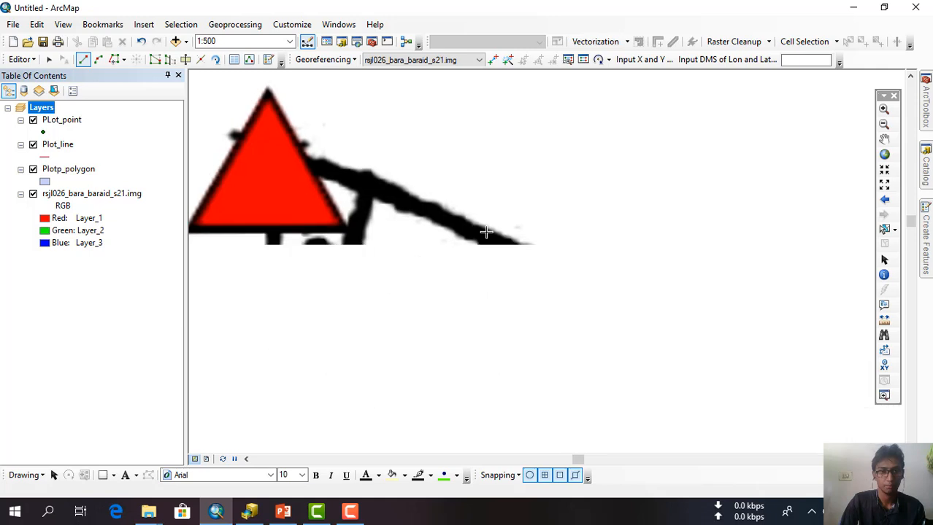
left_click_drag(486, 243, 508, 273)
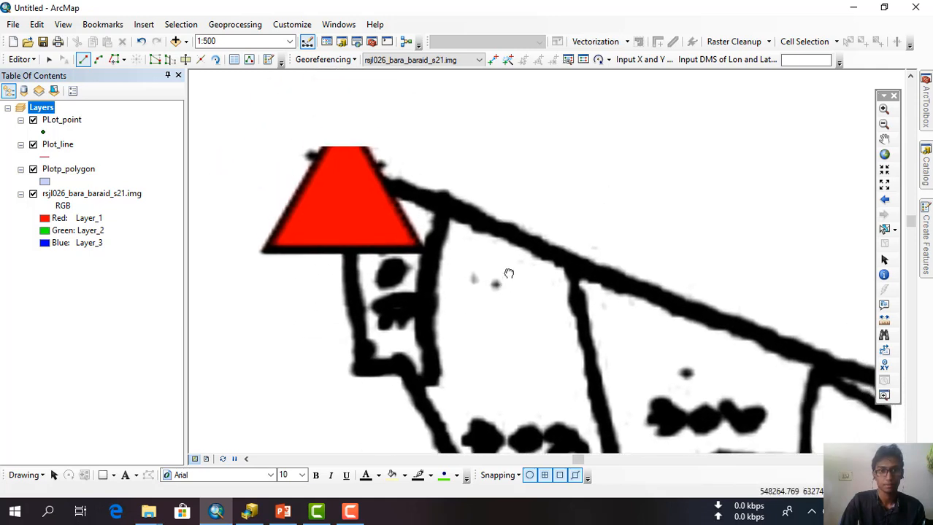
scroll(505, 271, "down", 1)
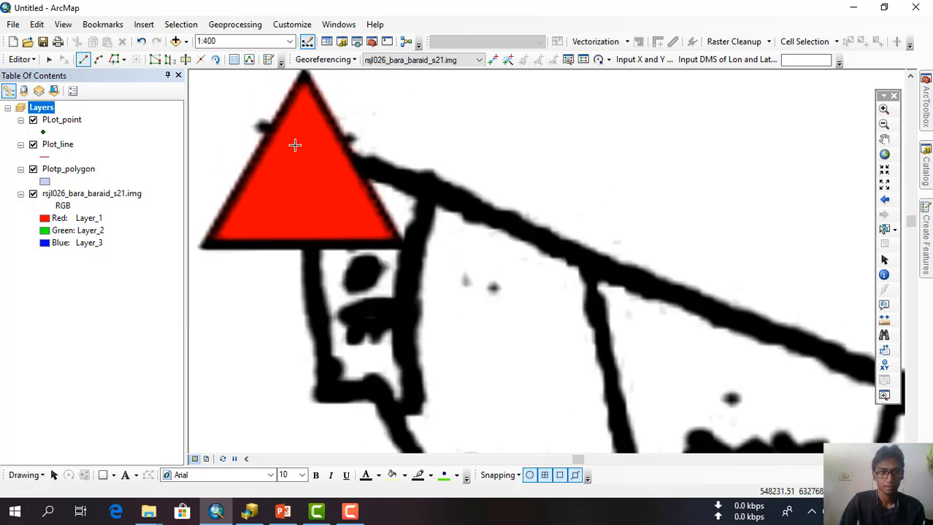
left_click(295, 145)
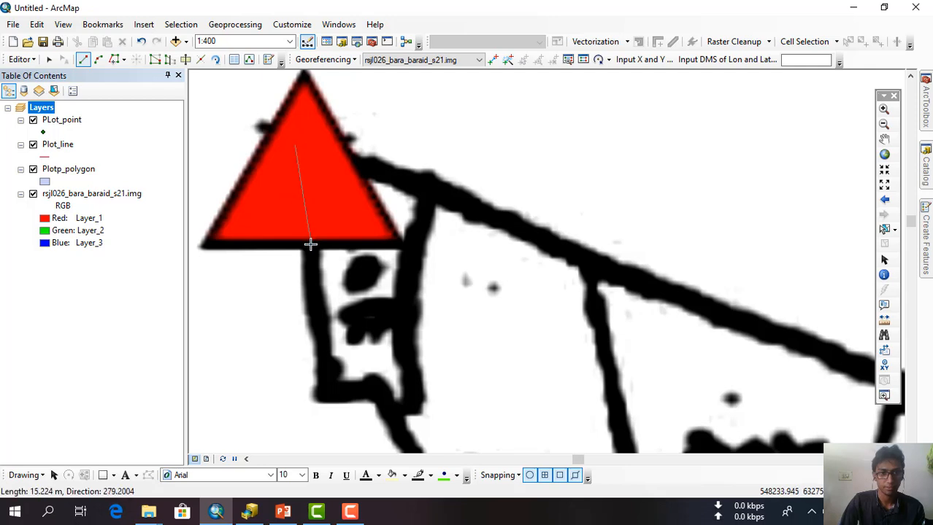
left_click(311, 272)
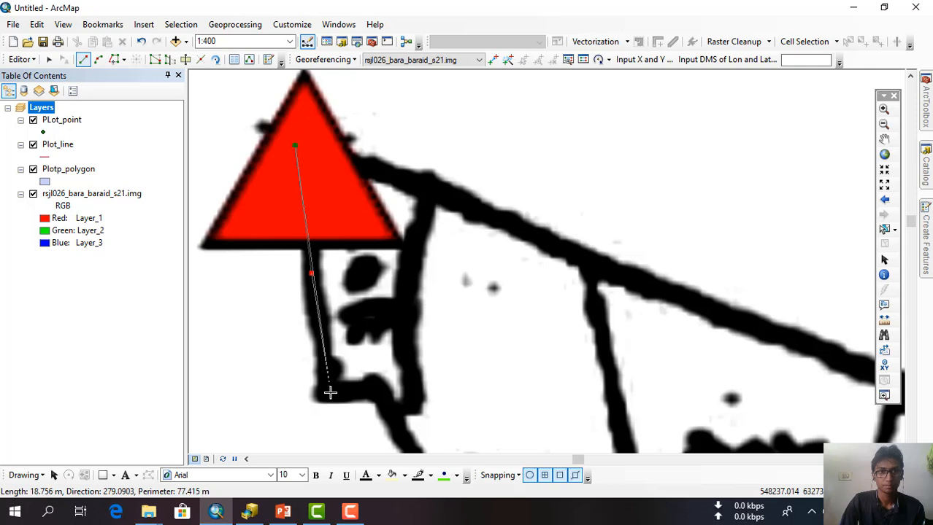
left_click(329, 394)
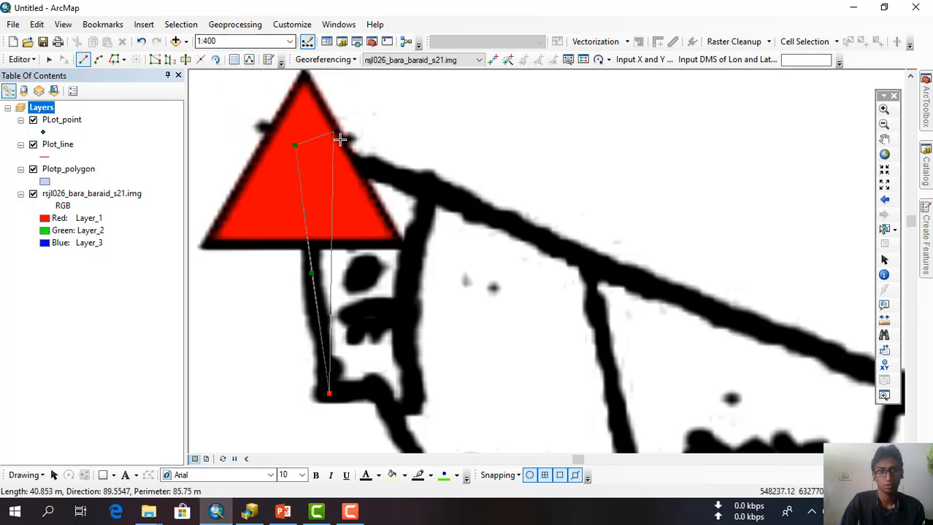
left_click(375, 390)
left_click(390, 413)
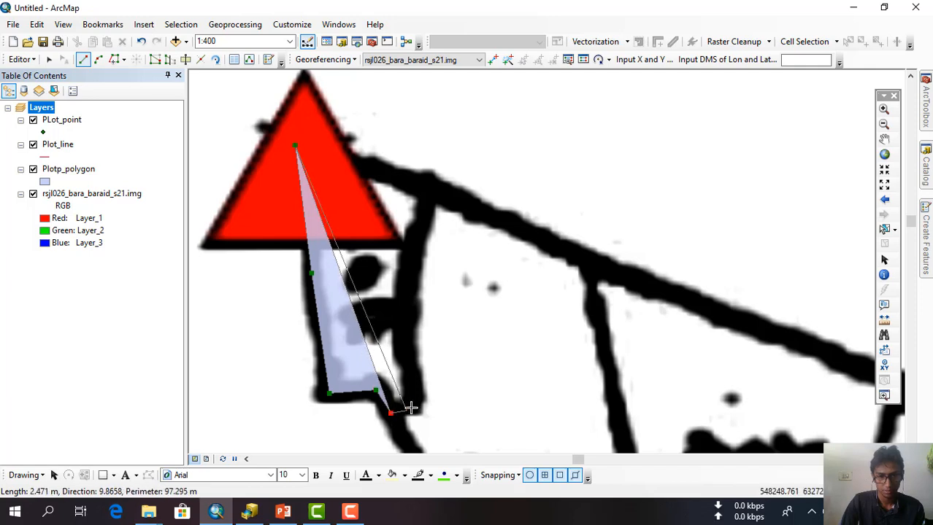
- Trace the corner plot's eastern edge up to the northern boundary and finish the polygon, about 110 m in perimeter
left_click(417, 402)
left_click(407, 339)
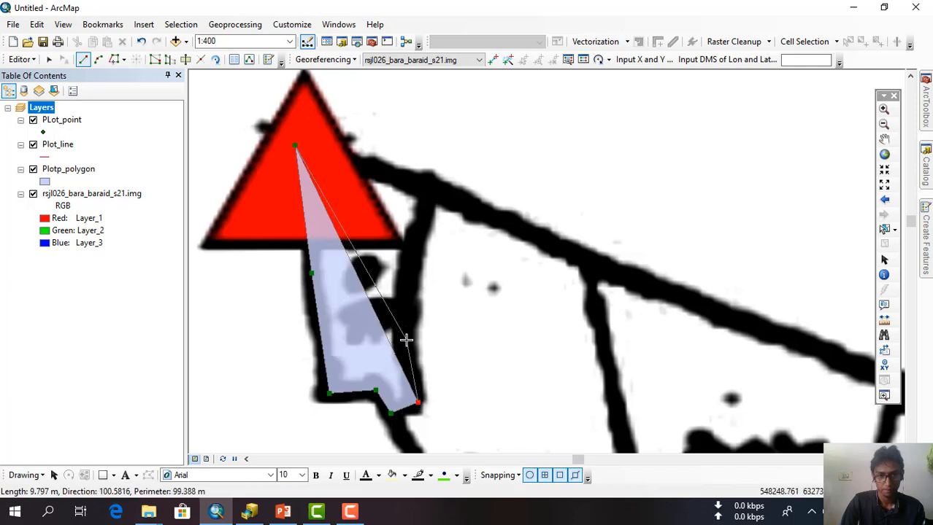
left_click(406, 286)
left_click(417, 251)
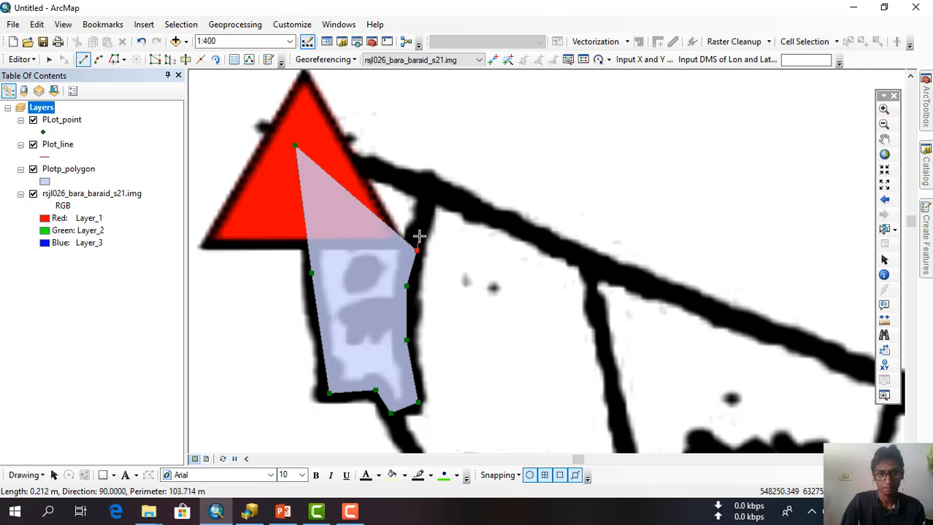
left_click(424, 222)
left_click(429, 190)
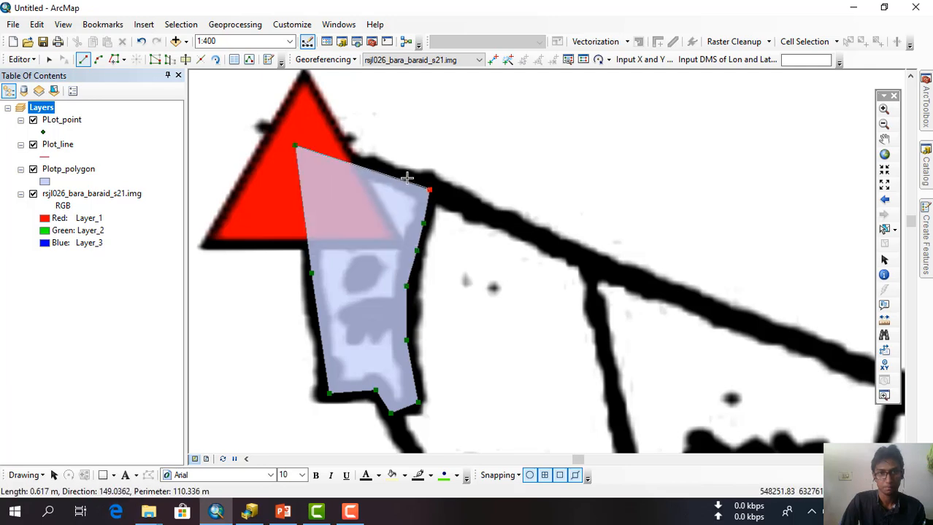
key("F2")
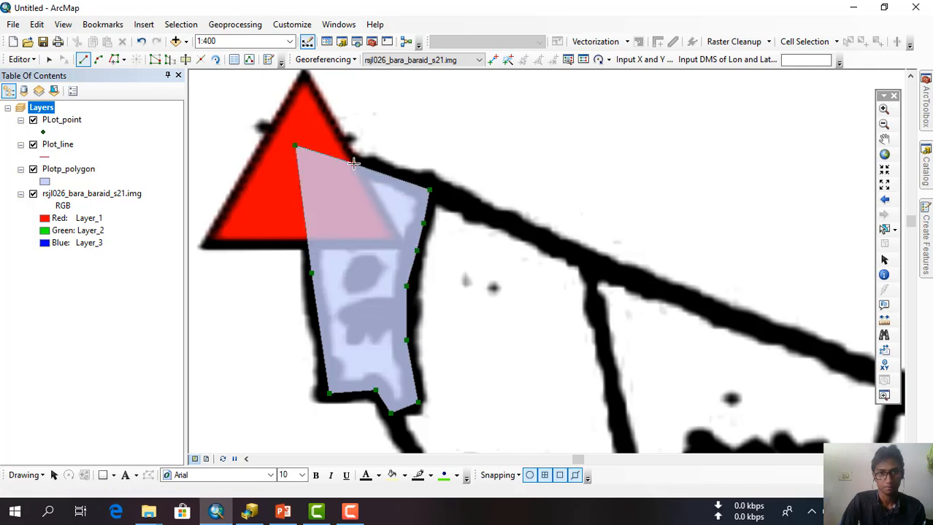
left_click(353, 163)
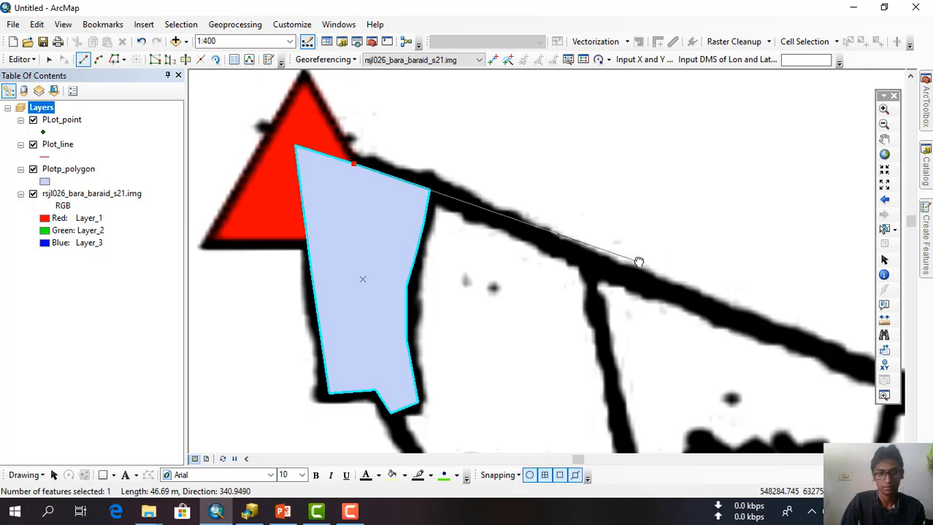
- Choose the Auto Complete Polygon construction tool for the Plotp_polygon template
left_click_drag(640, 261, 602, 130)
left_click_drag(513, 220, 584, 173)
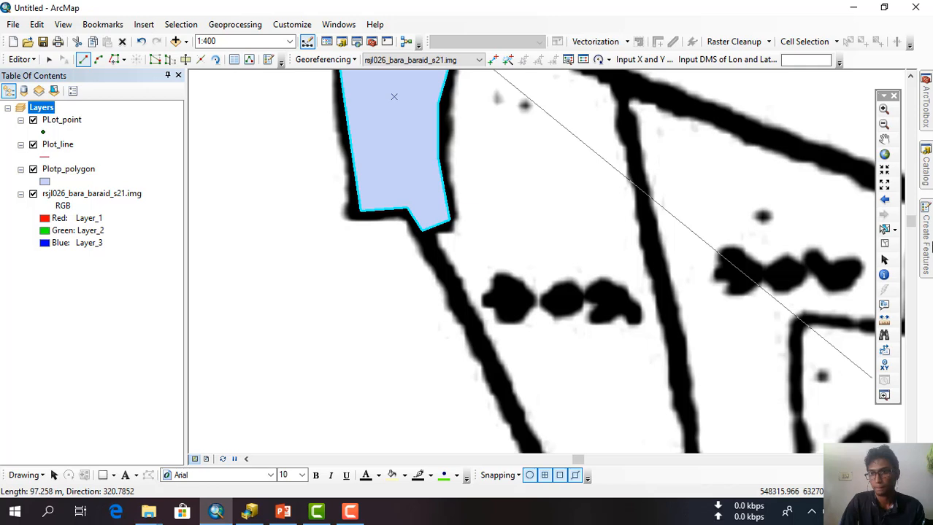
left_click(927, 259)
scroll(803, 444, "down", 2)
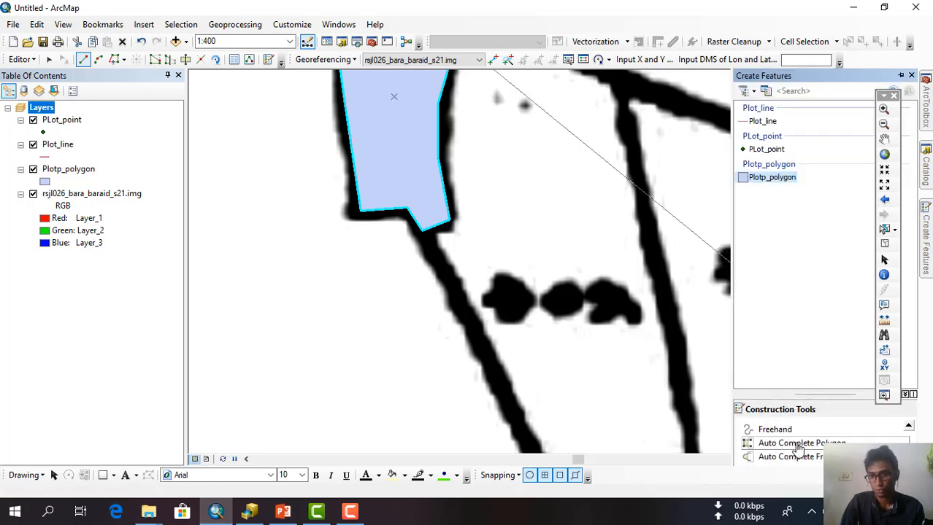
left_click(795, 447)
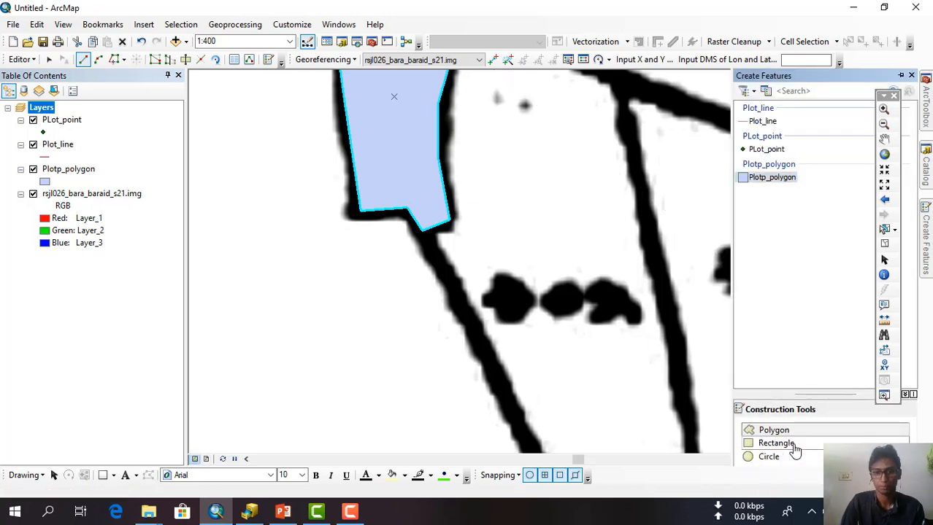
left_click_drag(527, 291, 466, 340)
scroll(453, 254, "down", 1)
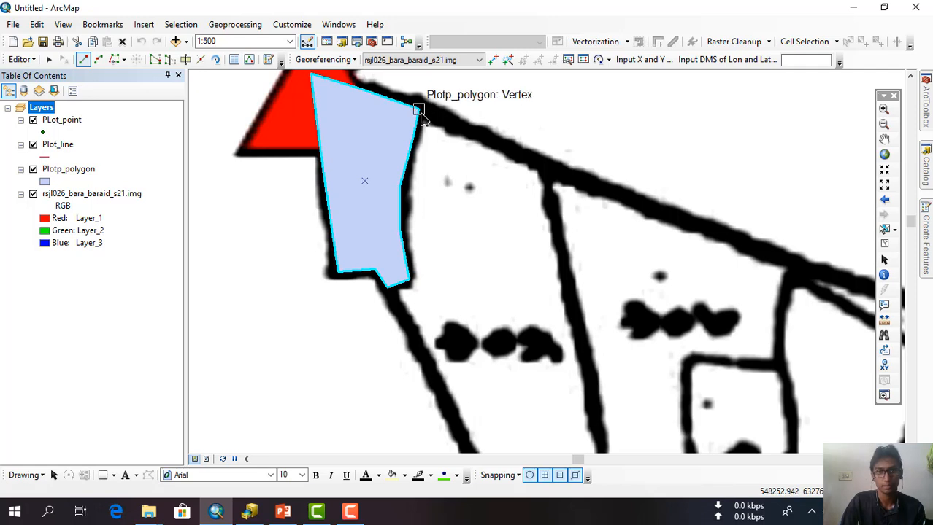
- Trace the adjoining plot's western and southern edges for about 73 m, starting from the first polygon's southern vertex
left_click(388, 287)
left_click(435, 380)
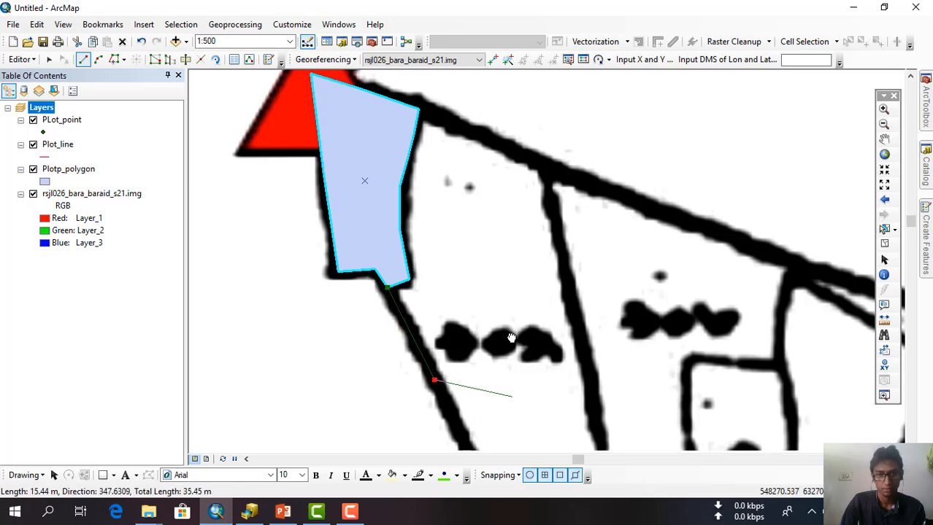
left_click_drag(511, 337, 510, 116)
left_click(480, 251)
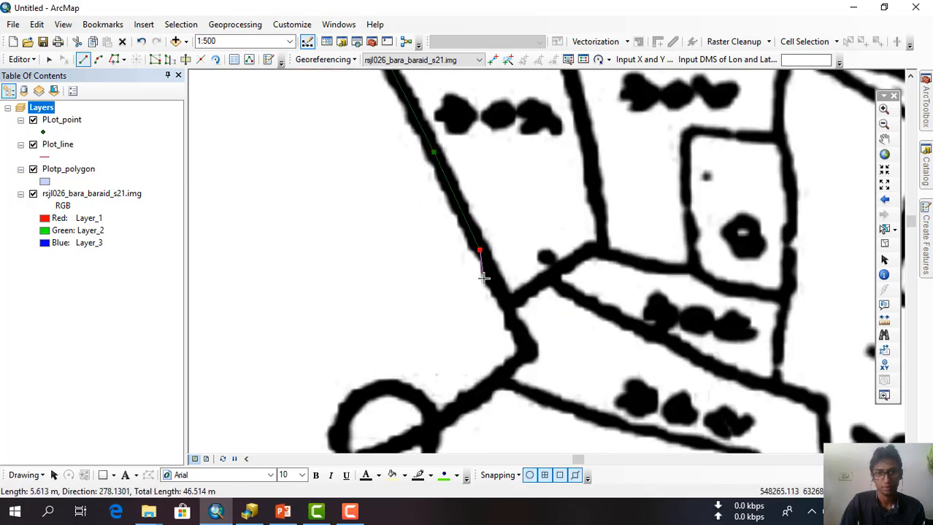
left_click(505, 302)
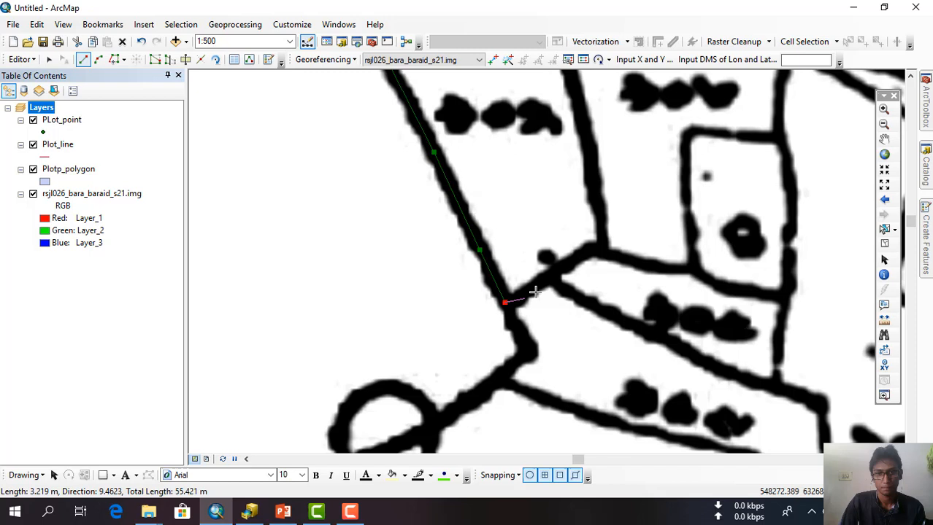
left_click(567, 262)
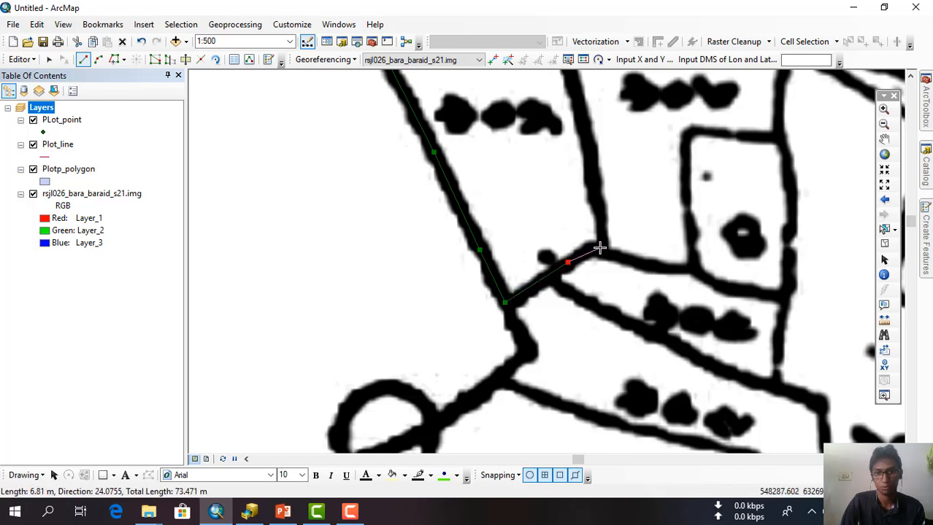
left_click(599, 248)
- Trace the adjoining plot's eastern and northern edges and finish the auto-completed polygon at the first polygon's northeastern vertex
left_click_drag(615, 202, 615, 309)
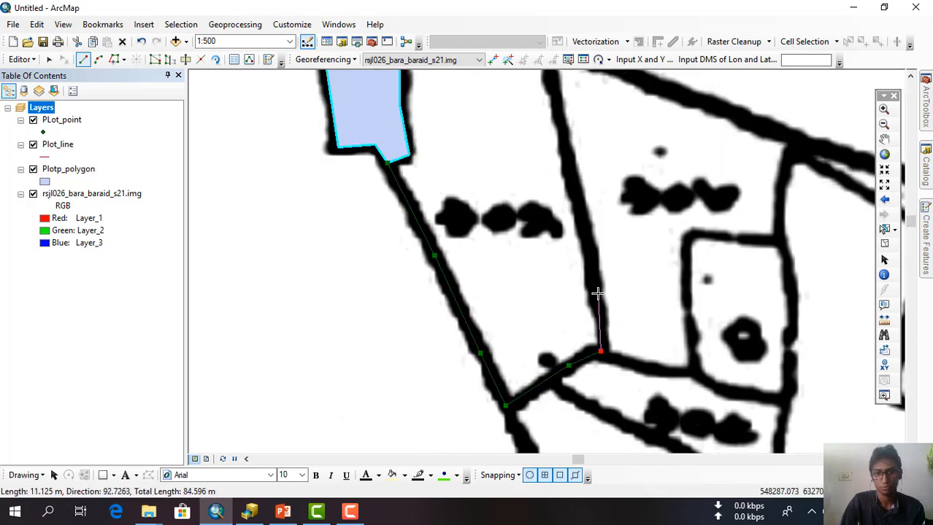
left_click(601, 331)
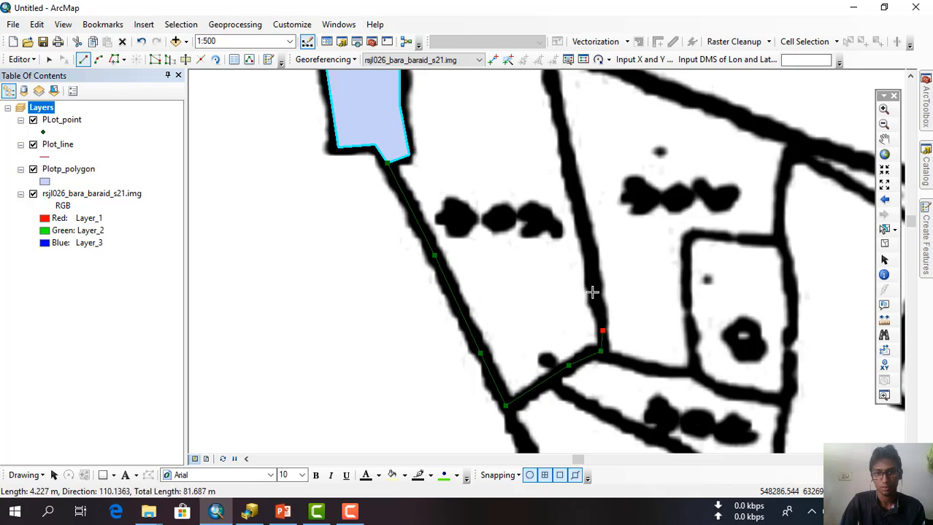
left_click(582, 220)
left_click_drag(567, 134, 568, 261)
left_click(557, 219)
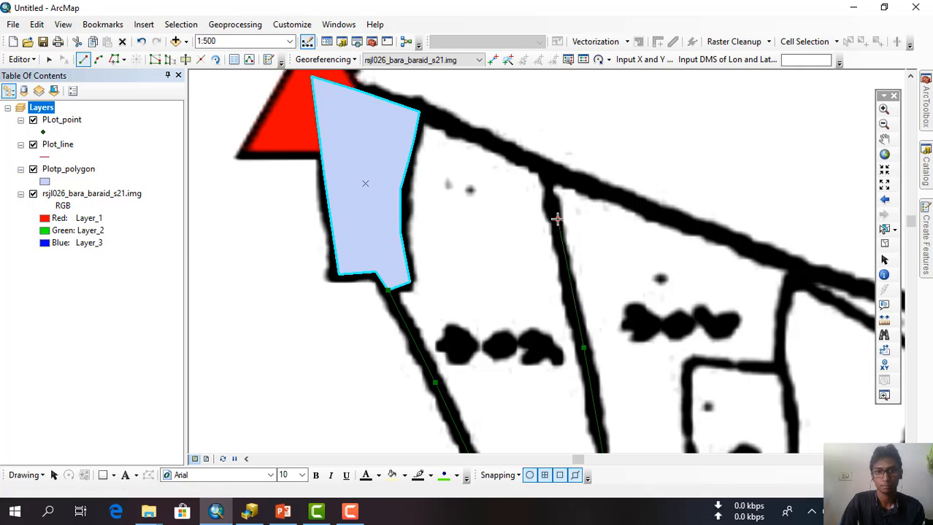
left_click(545, 168)
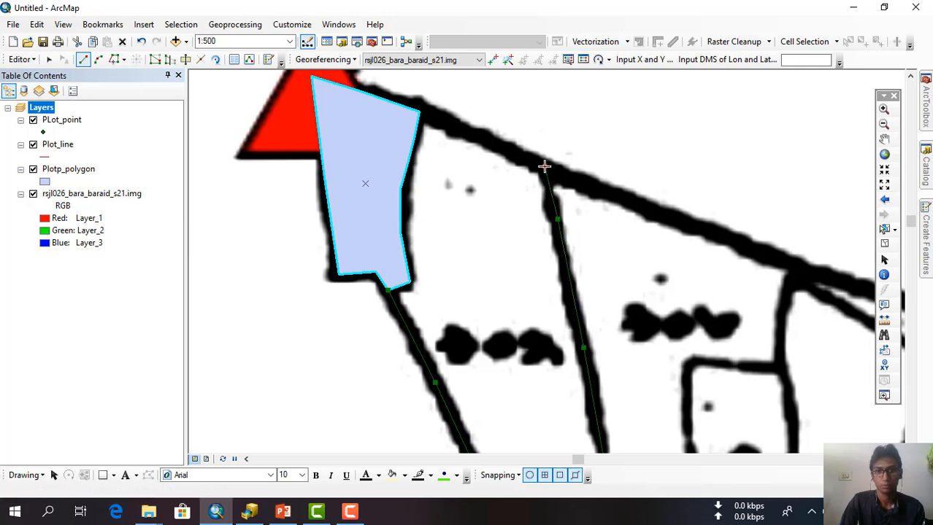
left_click(463, 131)
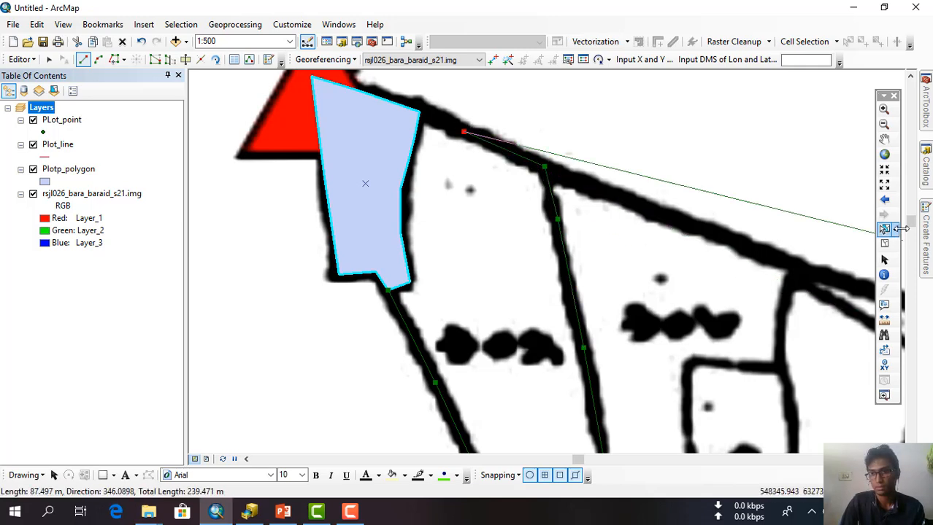
left_click(927, 239)
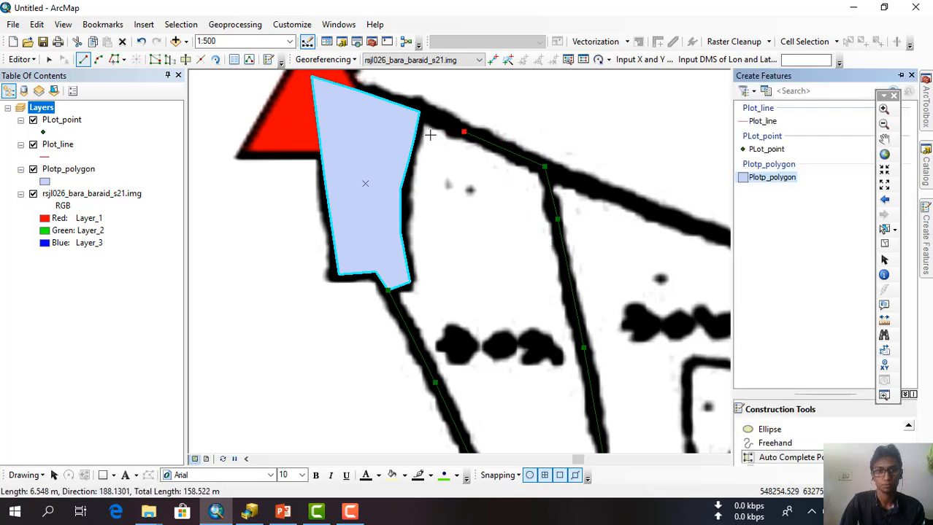
double_click(419, 115)
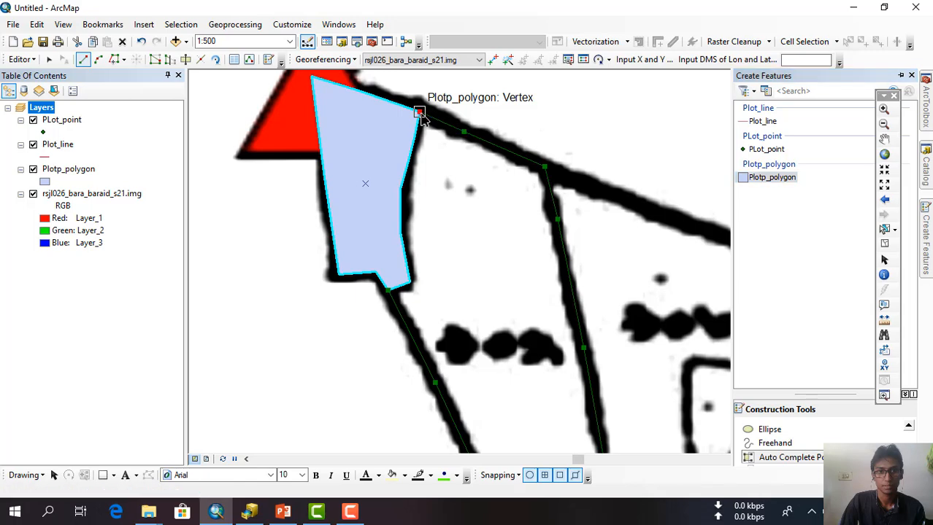
- Start the next auto-completed polygon at the second polygon's northeastern vertex and trace the adjoining plot's northern edge for about 52 m
left_click_drag(489, 316, 445, 228)
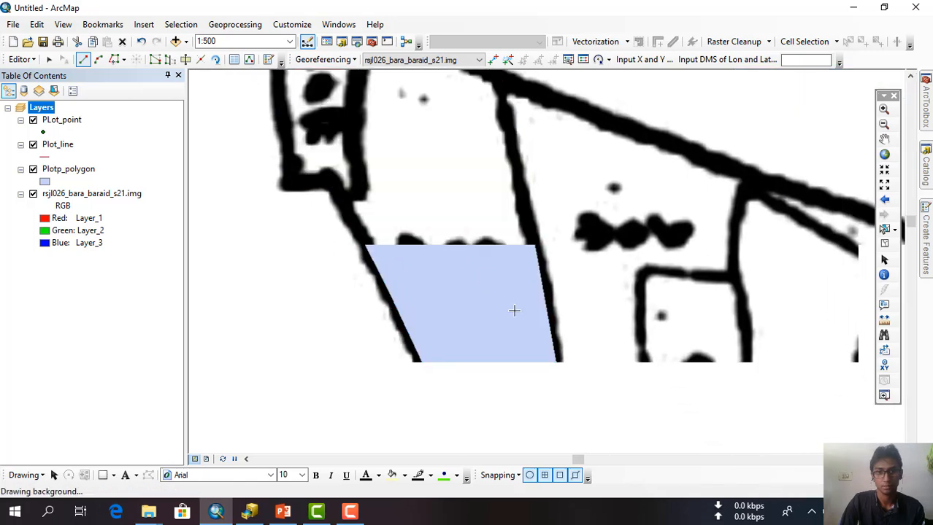
scroll(514, 308, "up", 3)
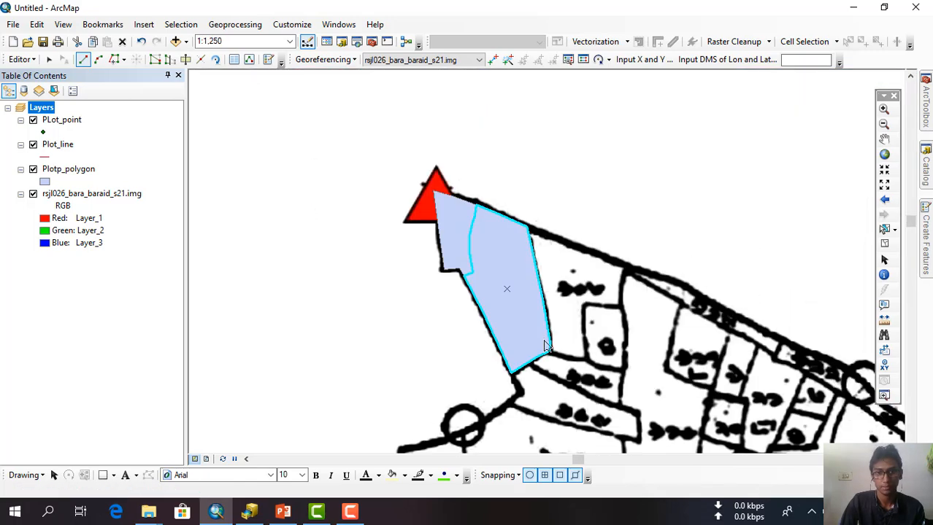
left_click_drag(622, 302, 527, 303)
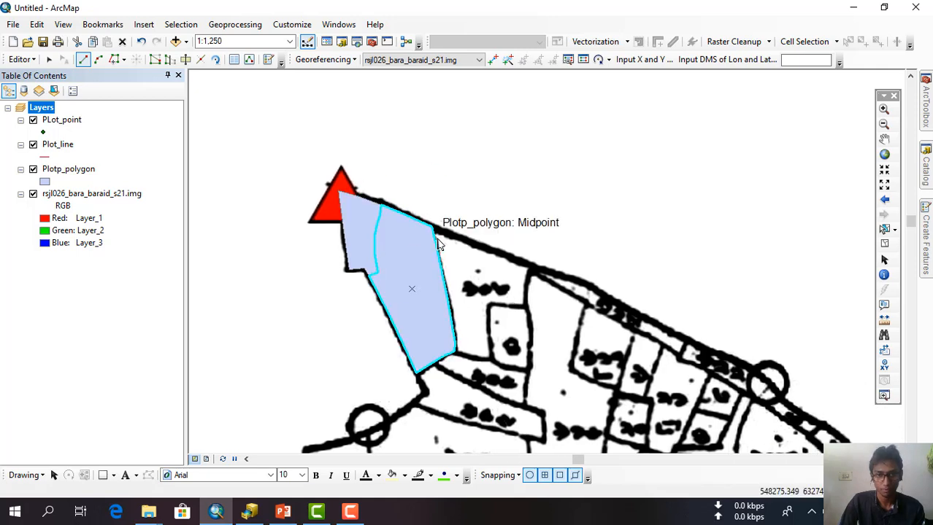
left_click(431, 230)
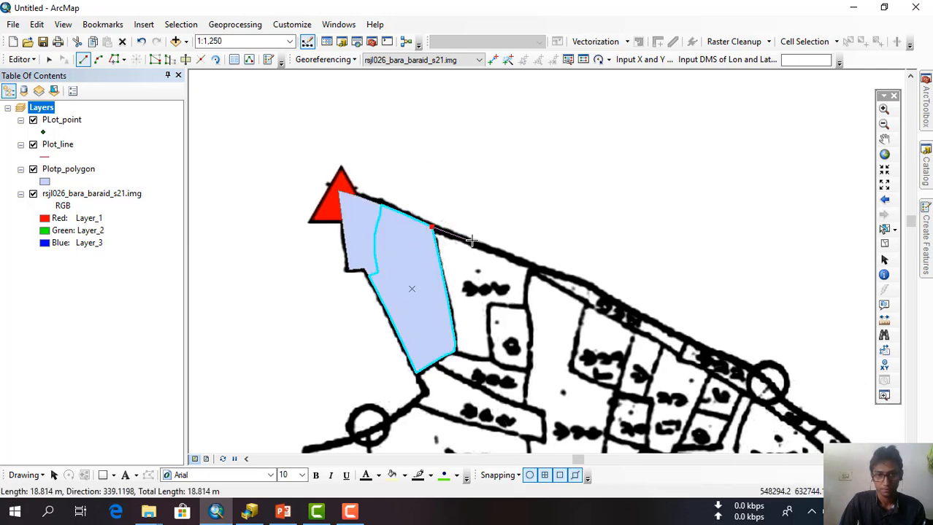
left_click(487, 252)
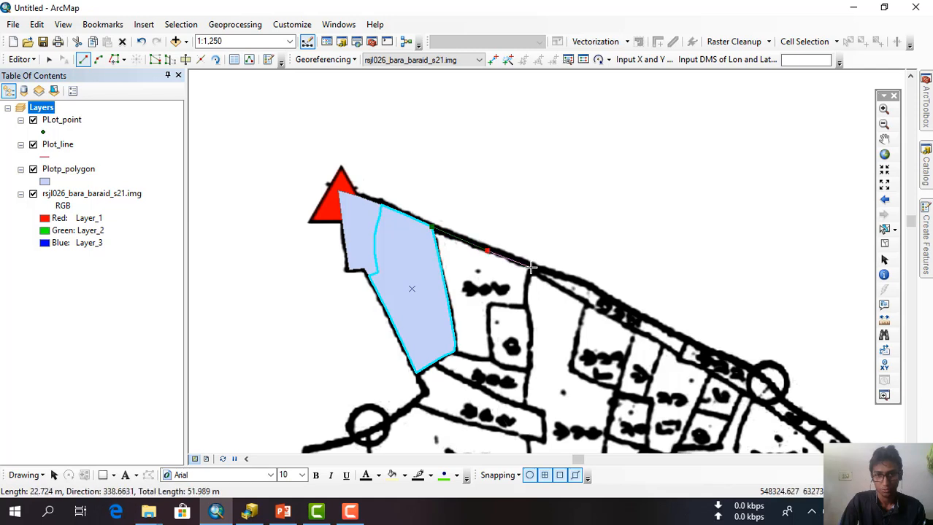
left_click(531, 268)
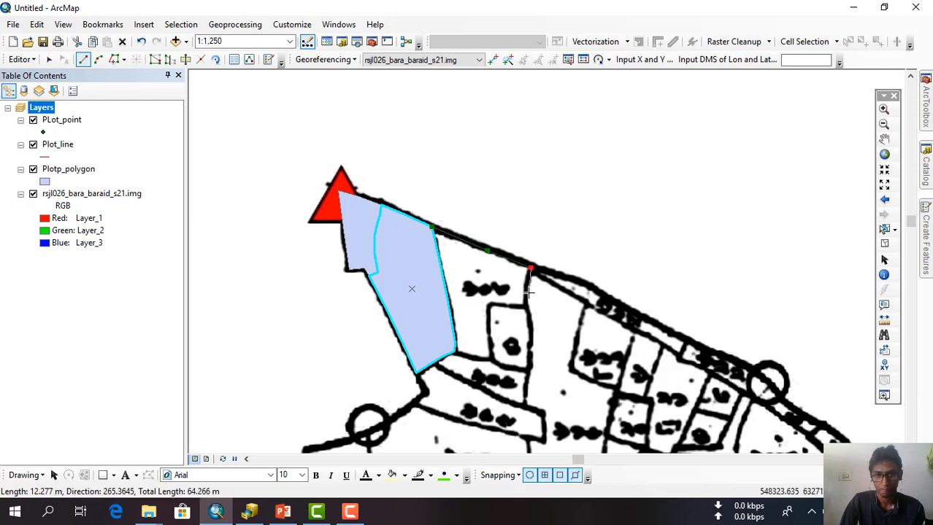
- Trace the plot's eastern edge around the small inset plot and finish the polygon at the second polygon's southeastern corner
left_click(525, 293)
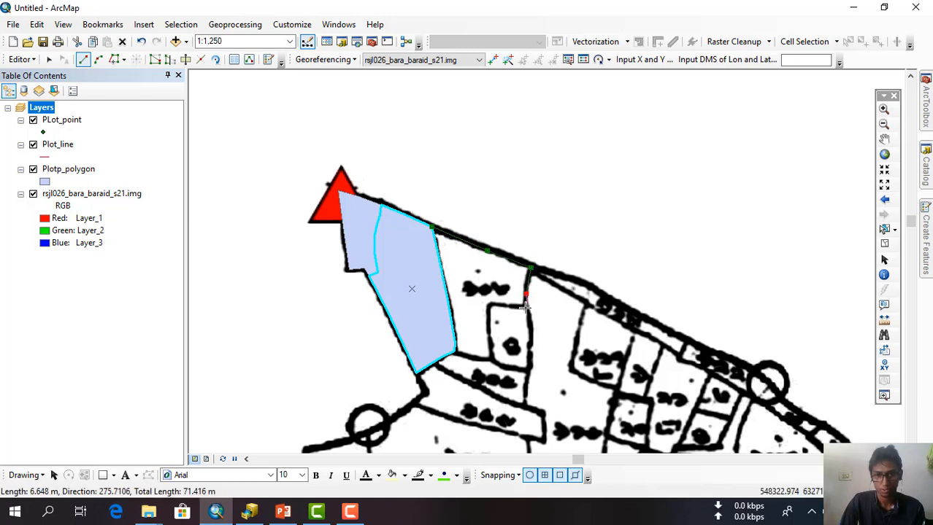
left_click(526, 306)
left_click(496, 306)
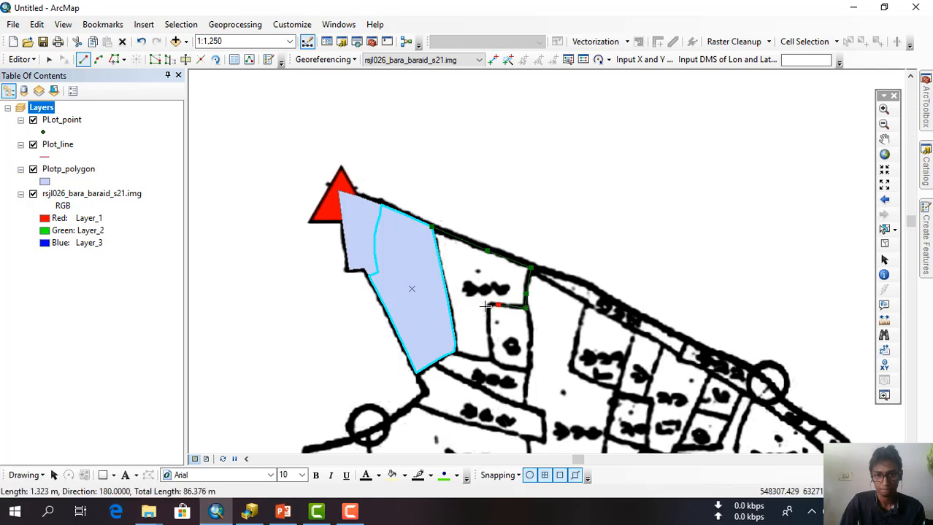
left_click(488, 306)
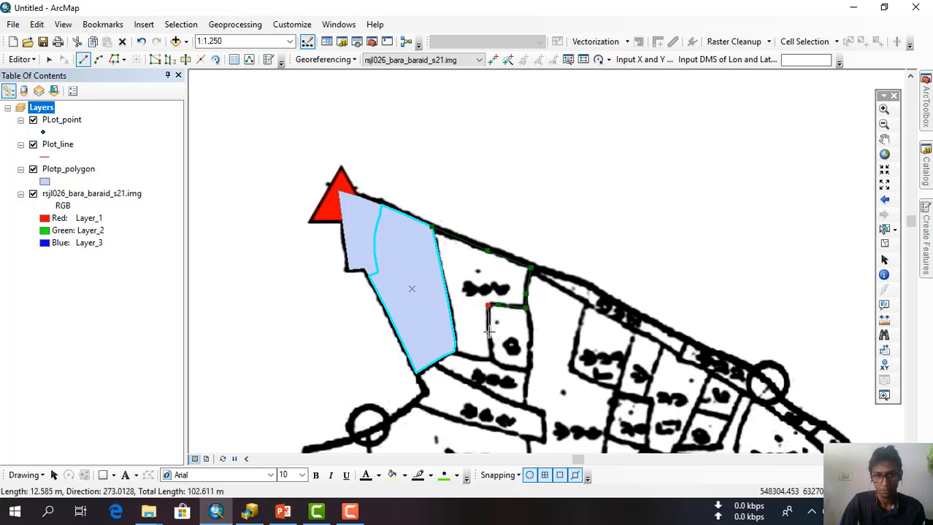
left_click(494, 359)
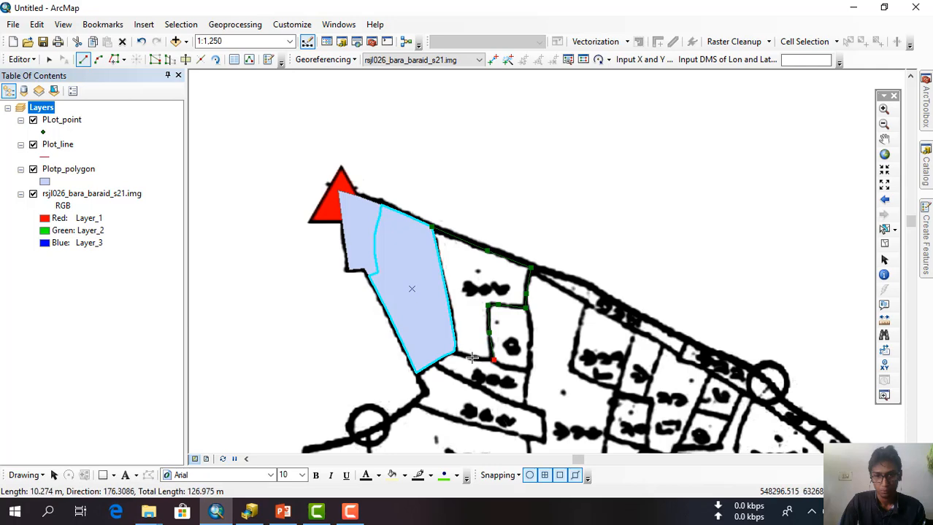
double_click(456, 356)
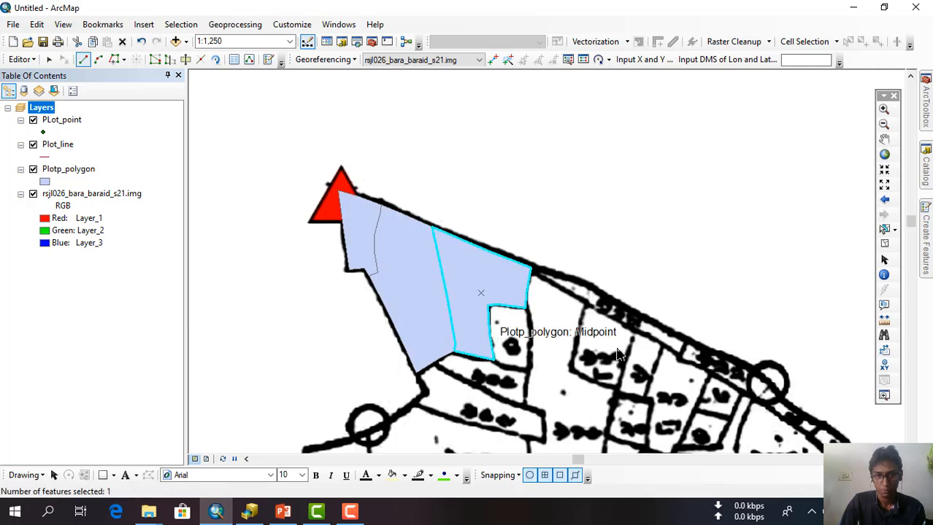
- Choose the Plot_line template and trace a line about 27 m along the northern edge of the plot south of the boundary strip
left_click_drag(604, 299, 584, 271)
scroll(581, 272, "up", 1)
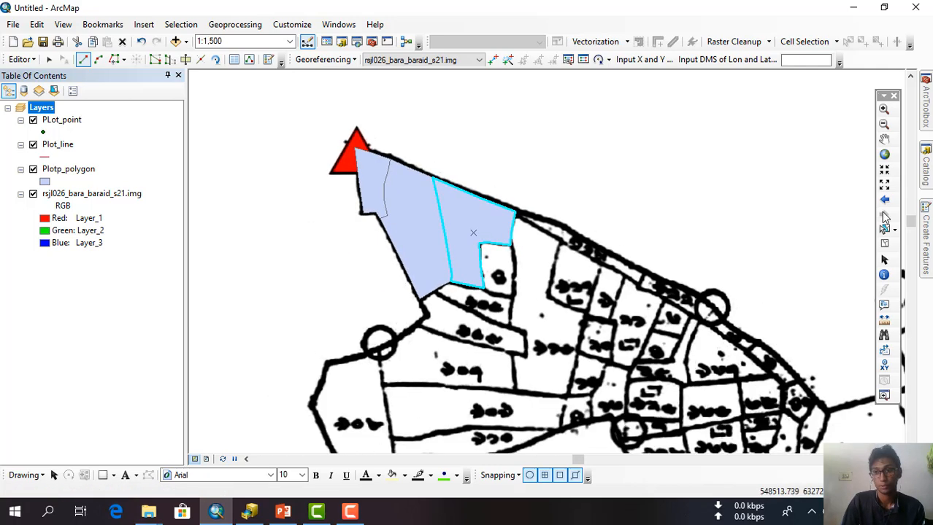
left_click(924, 212)
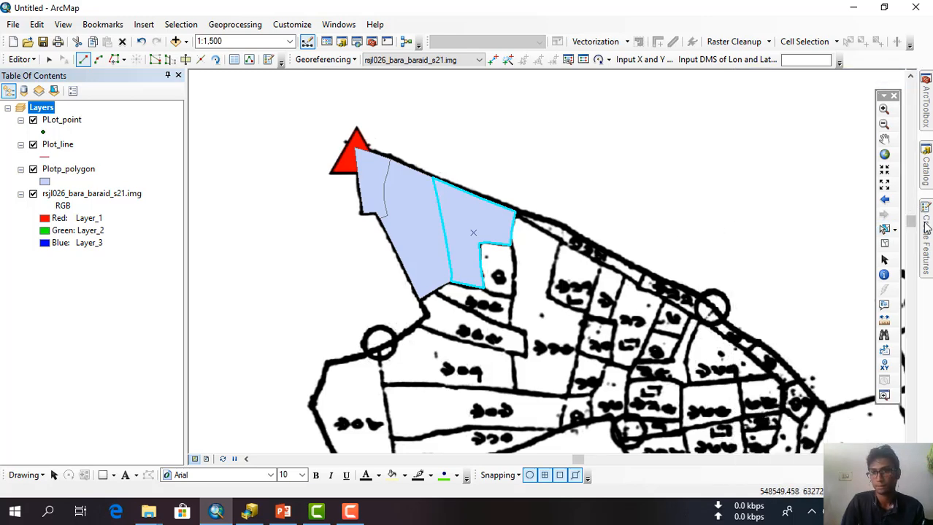
left_click(929, 244)
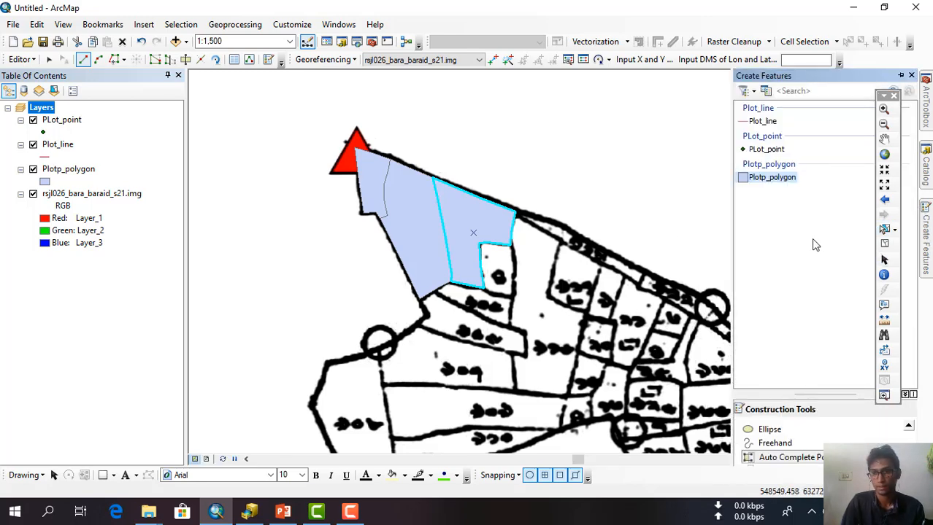
left_click(760, 126)
left_click_drag(599, 210, 473, 117)
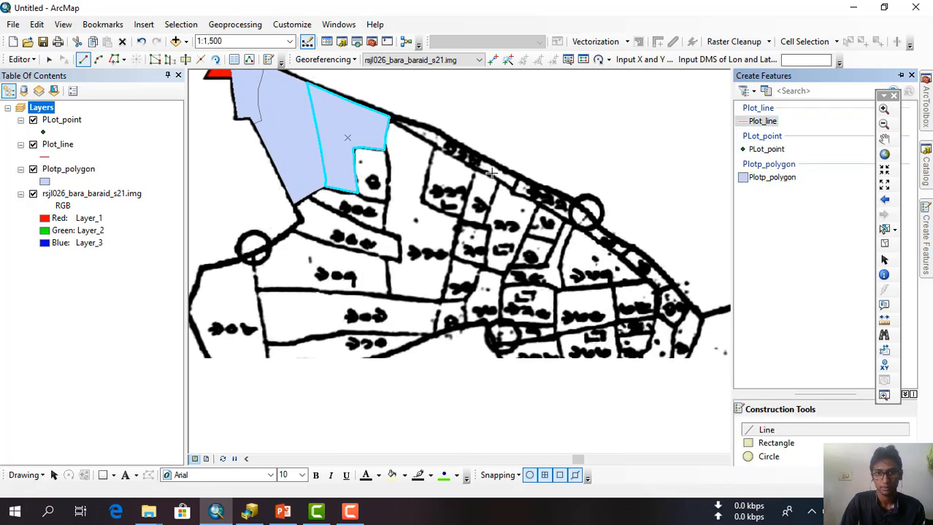
left_click(436, 148)
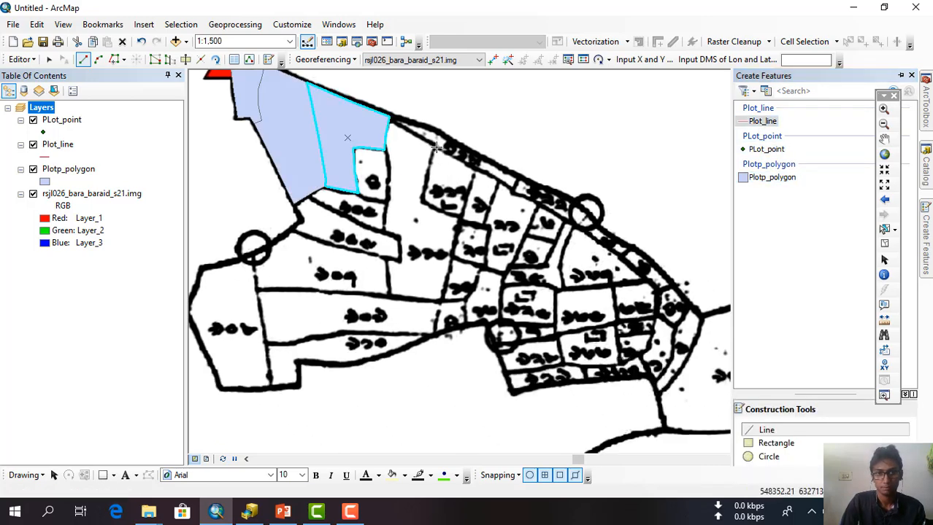
left_click(475, 170)
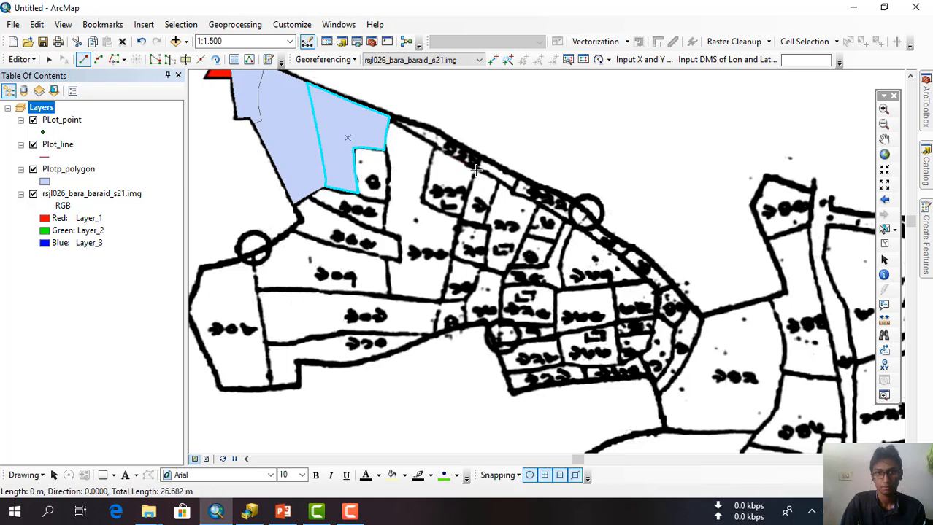
- Continue the line south along the plot boundaries, loop it around the small southern plot and finish it, about 176 m in total
left_click(462, 217)
left_click(447, 273)
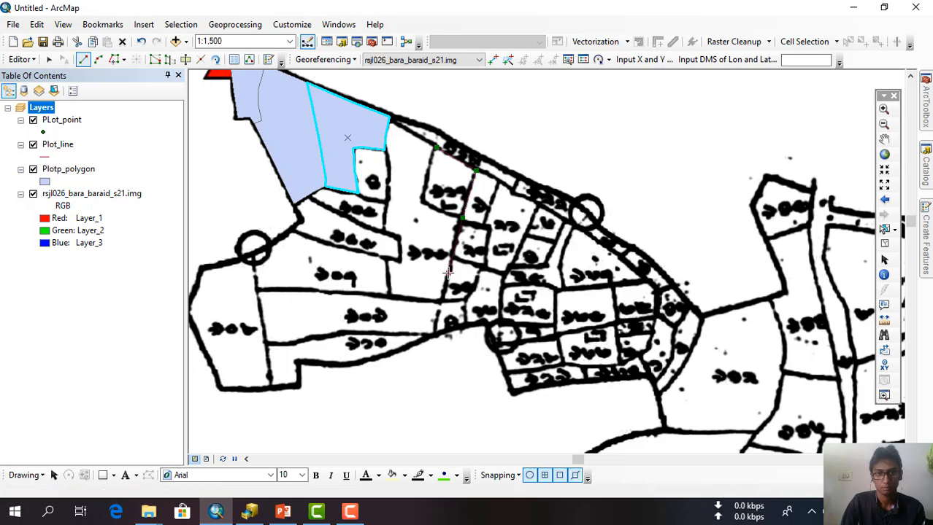
left_click(441, 306)
left_click(435, 336)
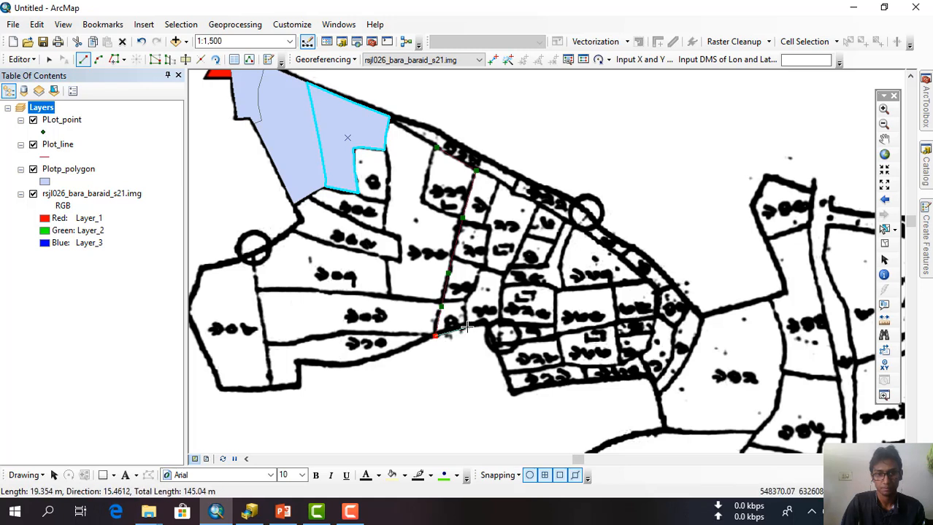
left_click(465, 327)
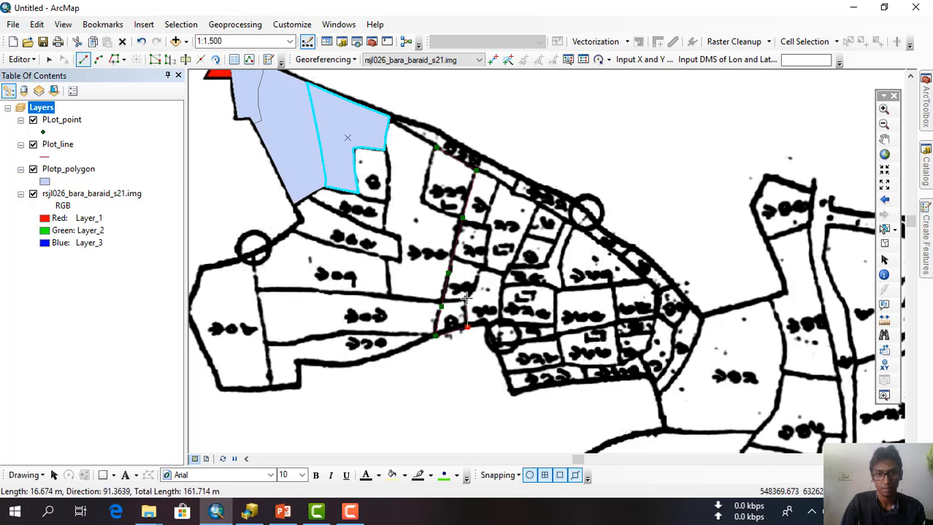
left_click(465, 299)
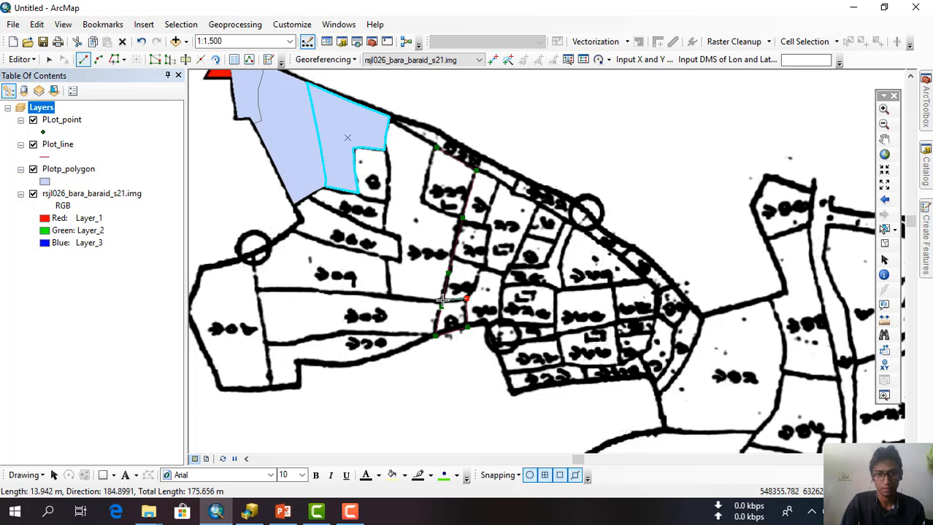
double_click(441, 301)
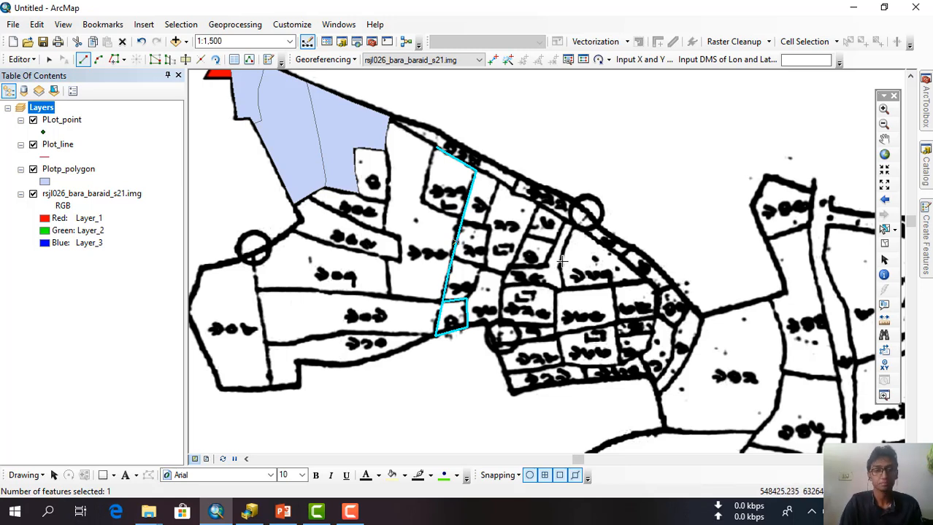
left_click(66, 121)
left_click(65, 120)
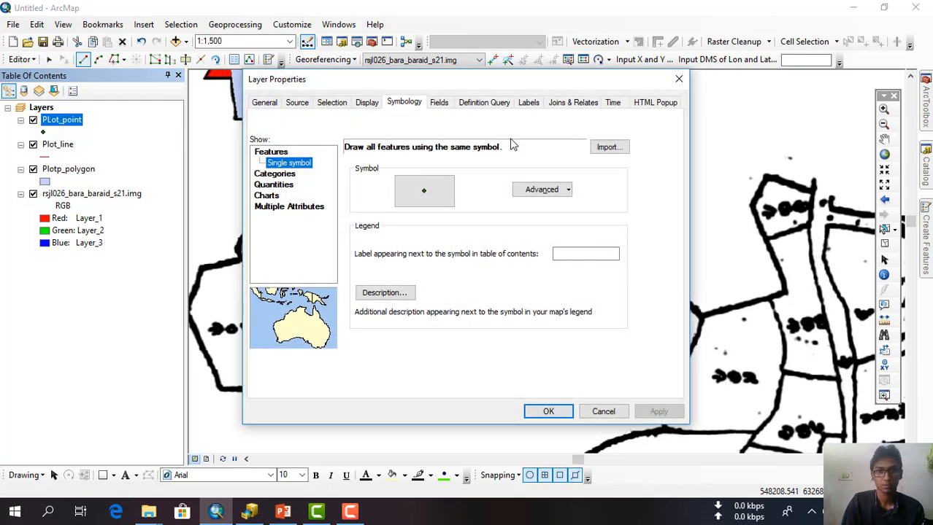
left_click(679, 79)
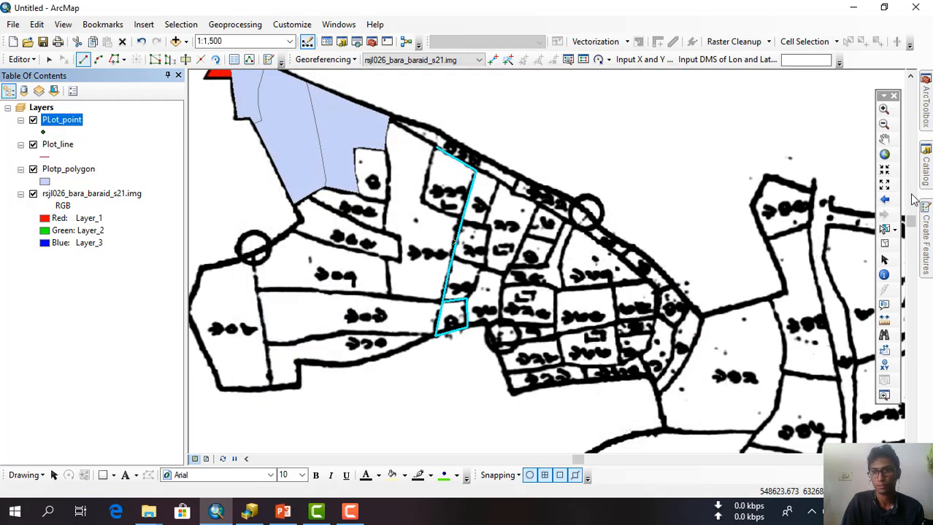
- Choose the PLot_point template and place one point in each of four plots in the map's western part
left_click(927, 233)
left_click(766, 150)
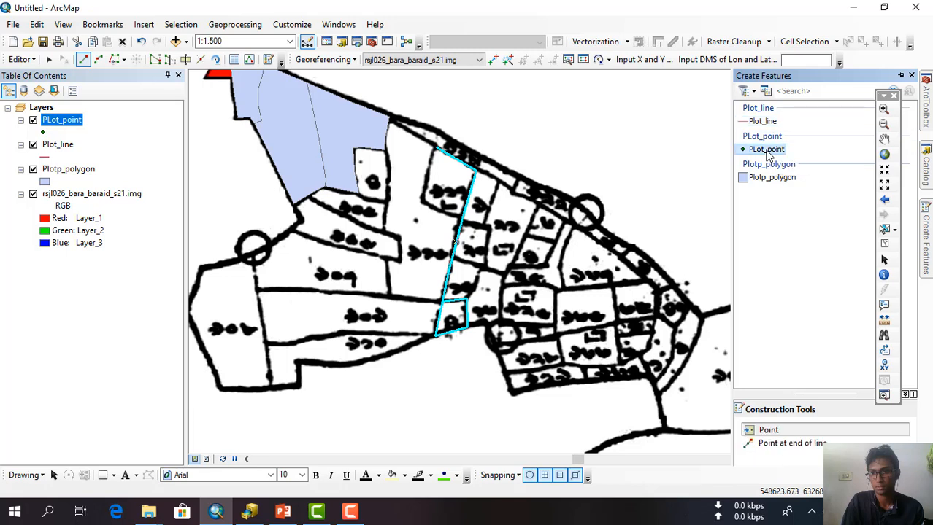
left_click(339, 230)
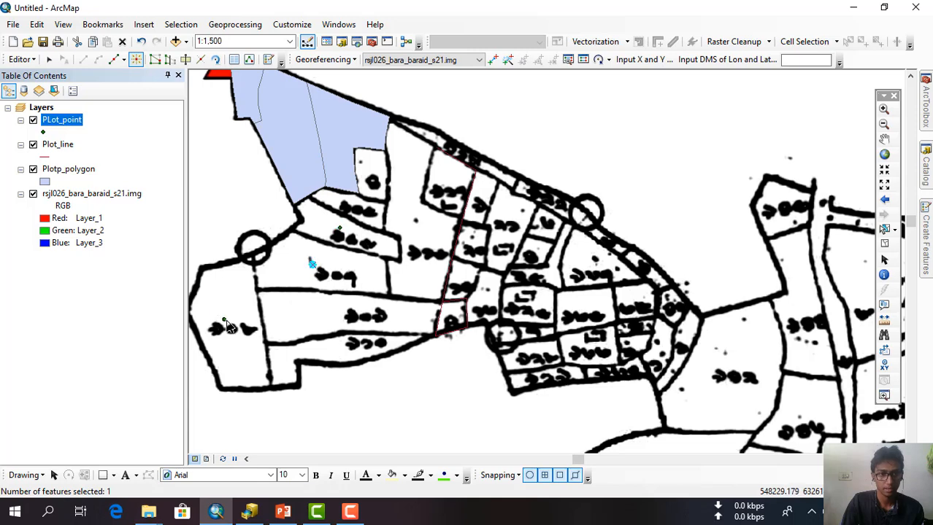
left_click(226, 321)
left_click(335, 315)
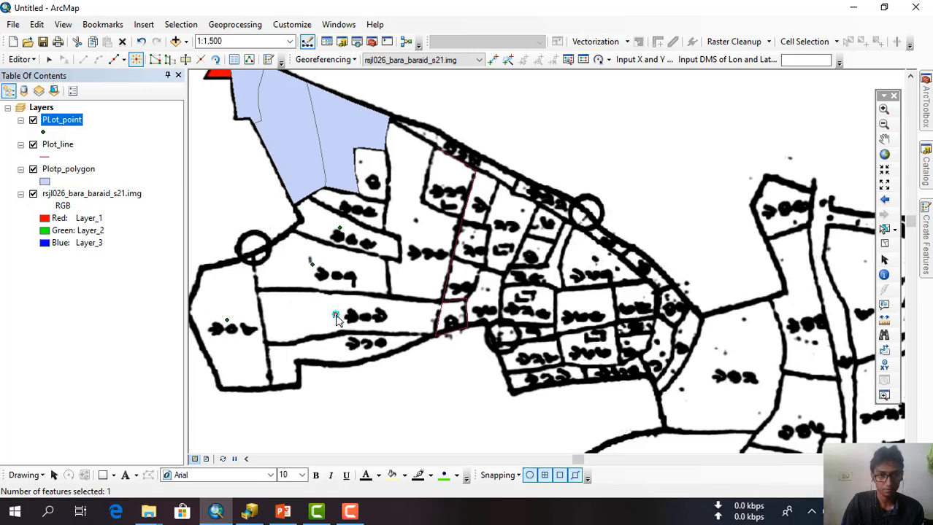
scroll(609, 343, "up", 5)
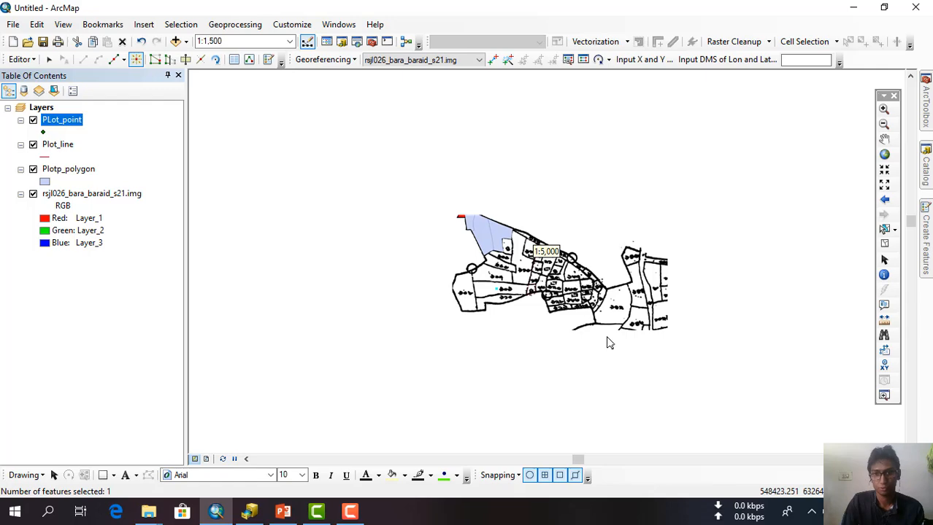
left_click_drag(594, 312, 420, 204)
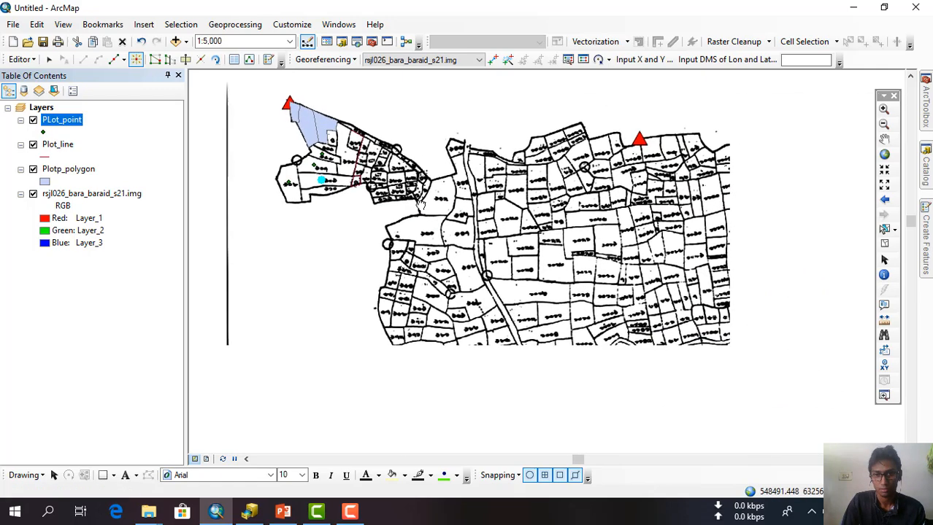
left_click_drag(712, 312, 602, 311)
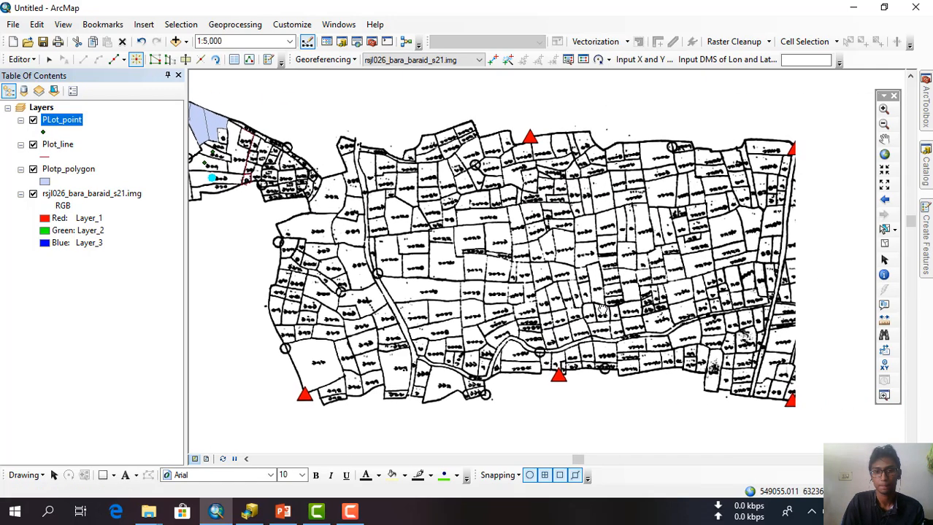
scroll(635, 320, "up", 2)
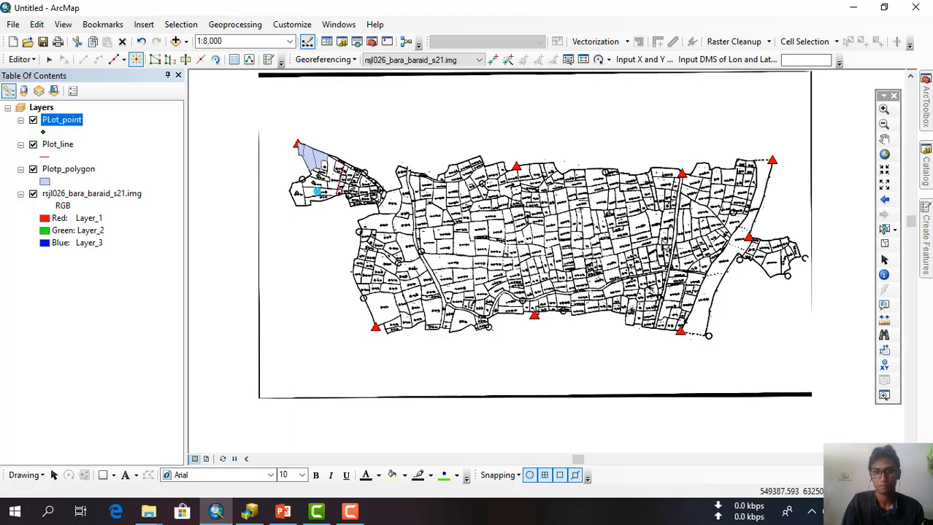
left_click(349, 512)
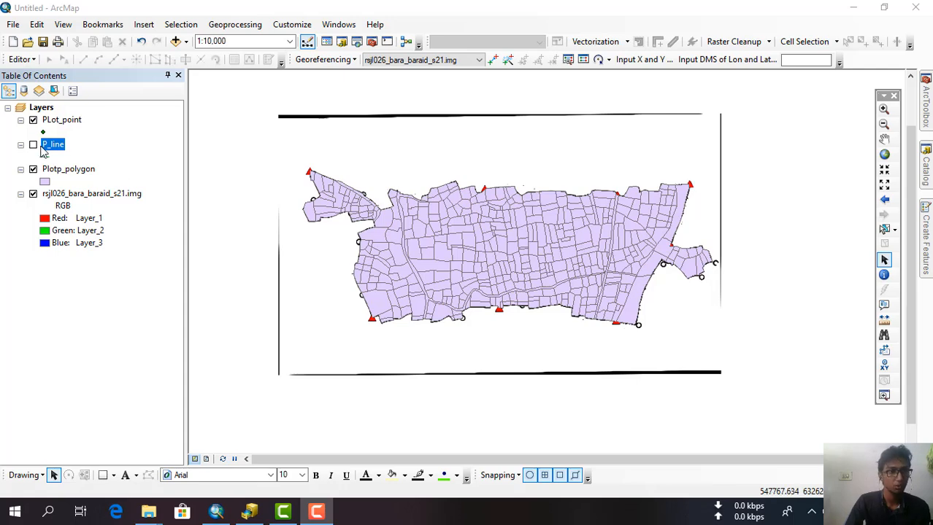
- Hide the Plotp_polygon layer and show the P_line layer to inspect the digitized plot lines over the scanned map
left_click(33, 168)
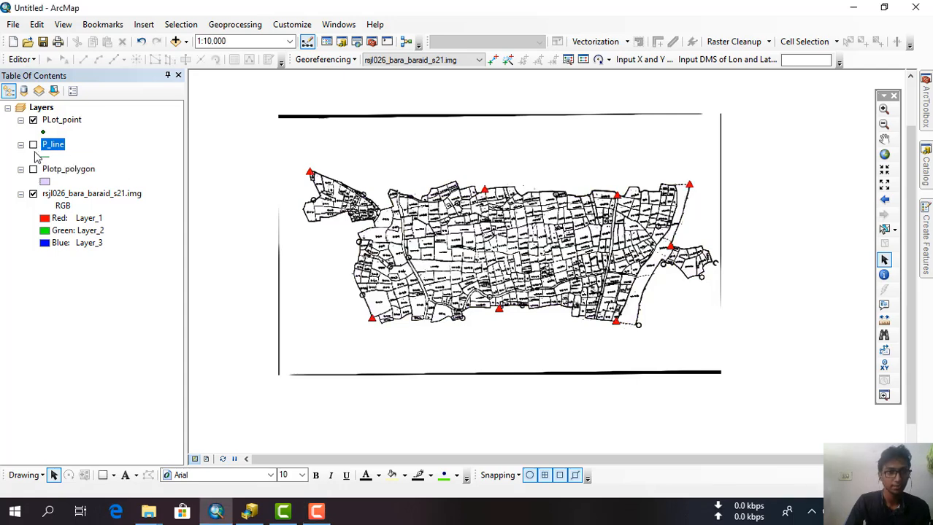
left_click(32, 145)
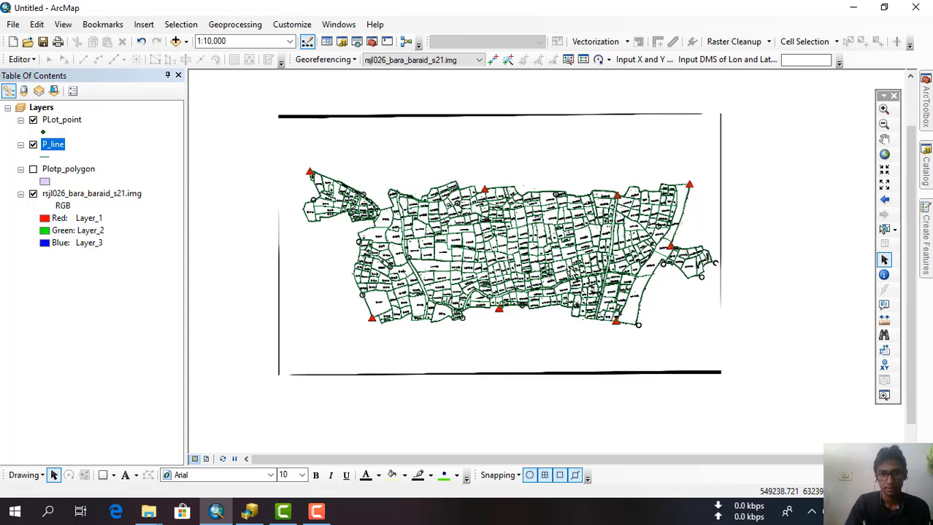
scroll(540, 264, "up", 2)
scroll(467, 261, "up", 3)
scroll(63, 193, "down", 4)
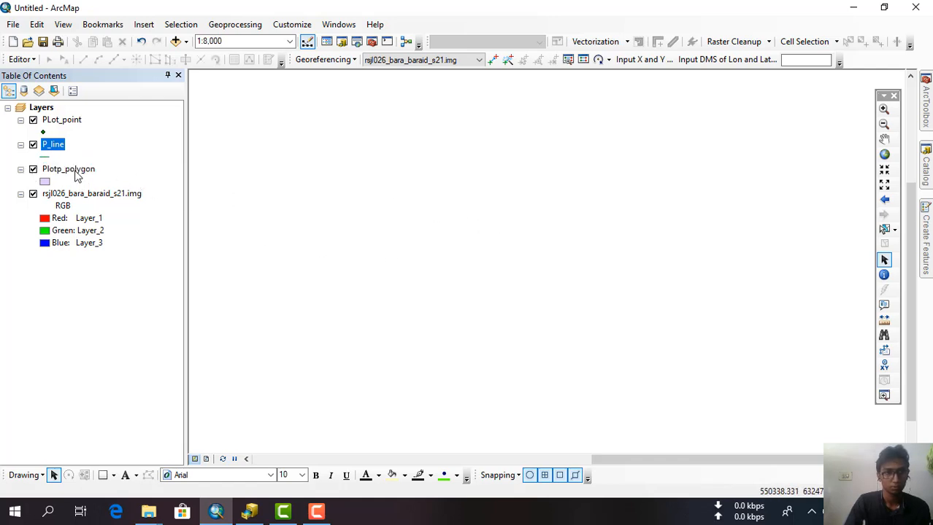
- Open the Feature To Polygon tool from the Features toolset of the Data Management Tools
scroll(467, 220, "down", 3)
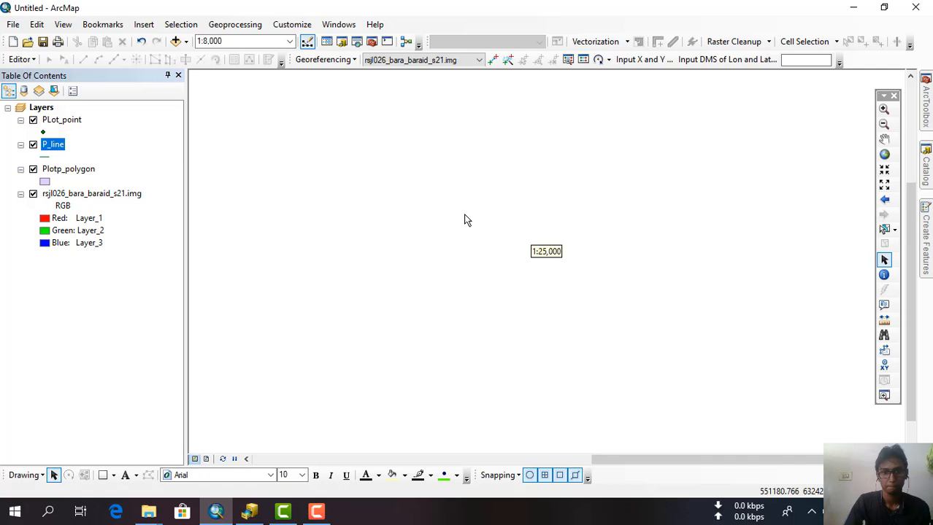
left_click_drag(385, 197, 649, 217)
scroll(369, 217, "up", 1)
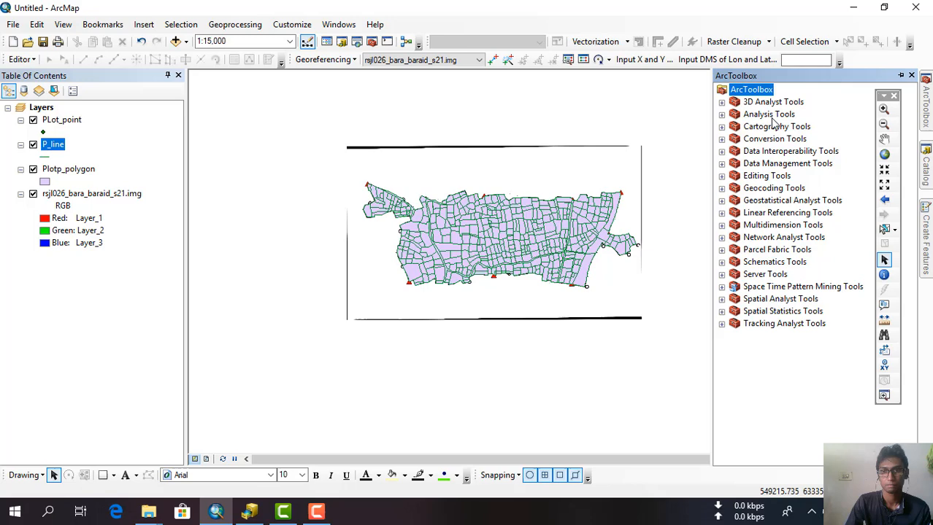
double_click(768, 163)
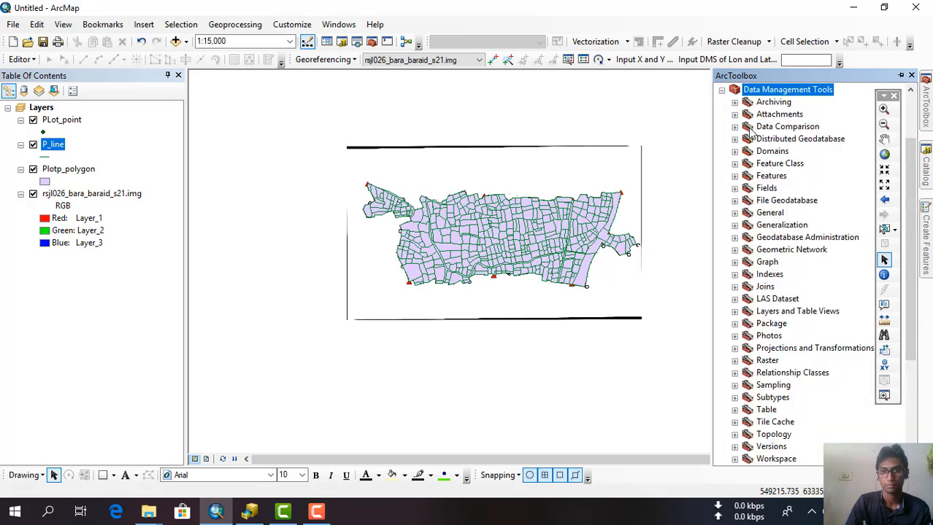
double_click(763, 177)
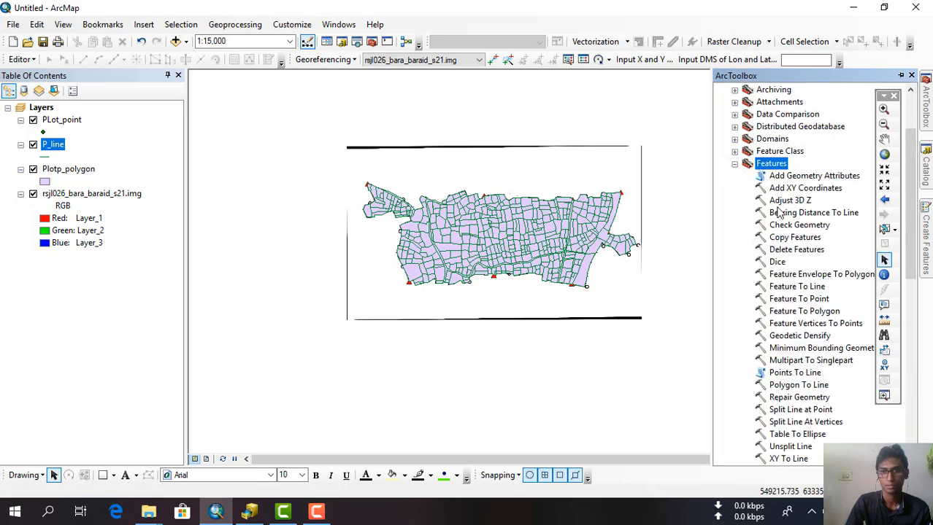
left_click(809, 312)
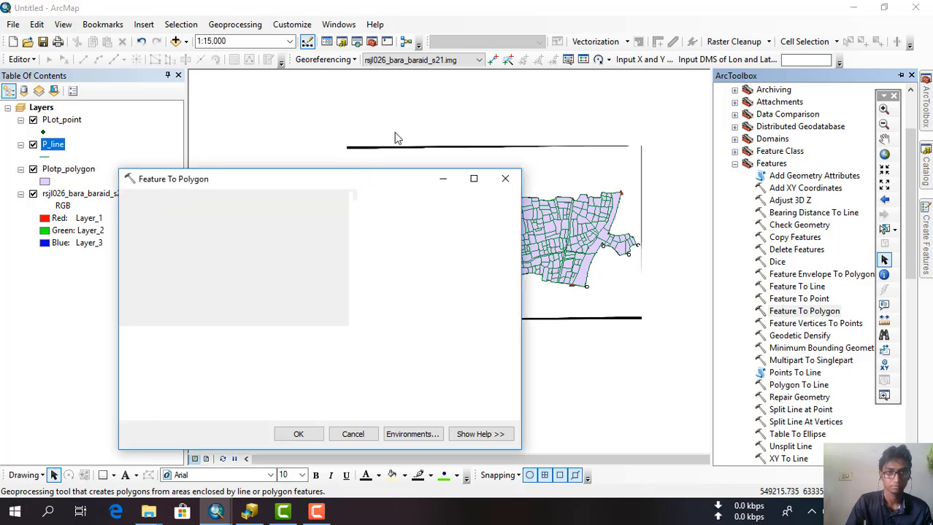
left_click_drag(366, 184, 414, 143)
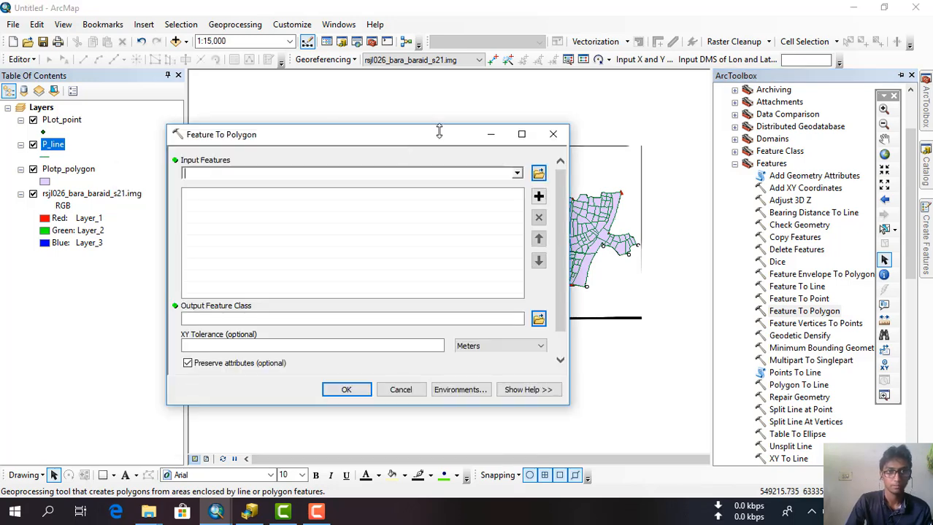
- Run Feature To Polygon on the P_line layer with an XY tolerance of .5 meters, preserving attributes and keeping the default output
left_click(517, 173)
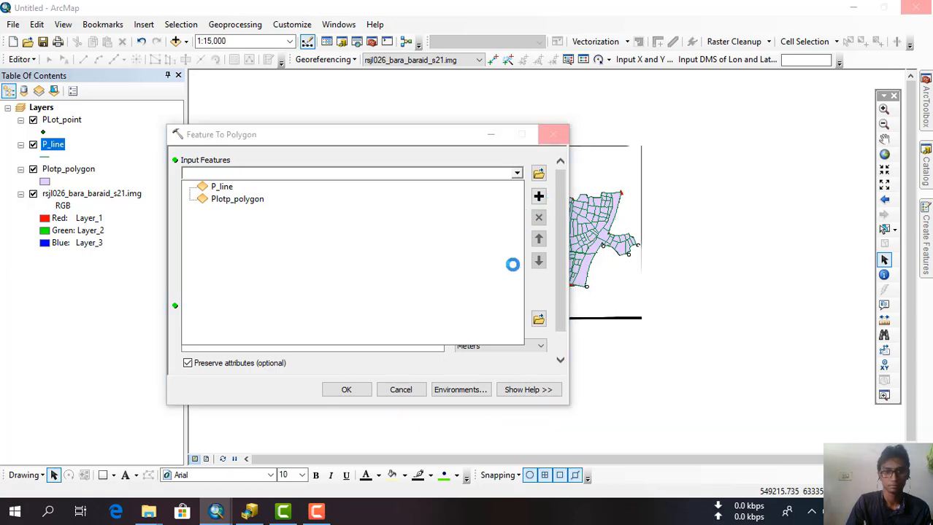
left_click(430, 137)
left_click_drag(429, 140, 455, 107)
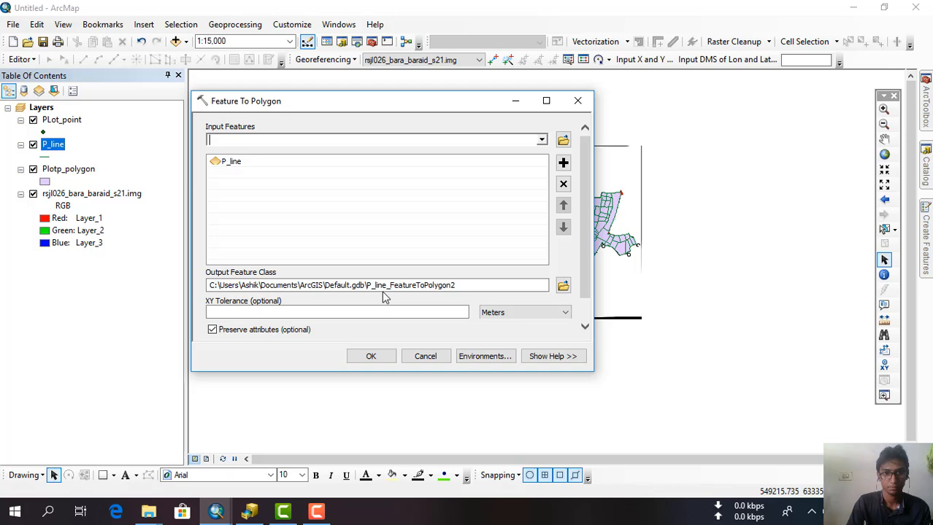
left_click(318, 311)
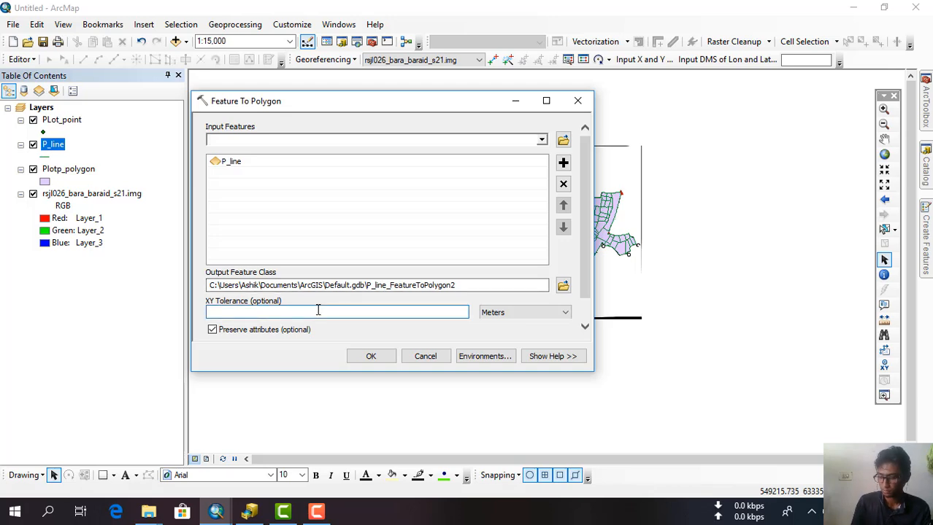
type(".5")
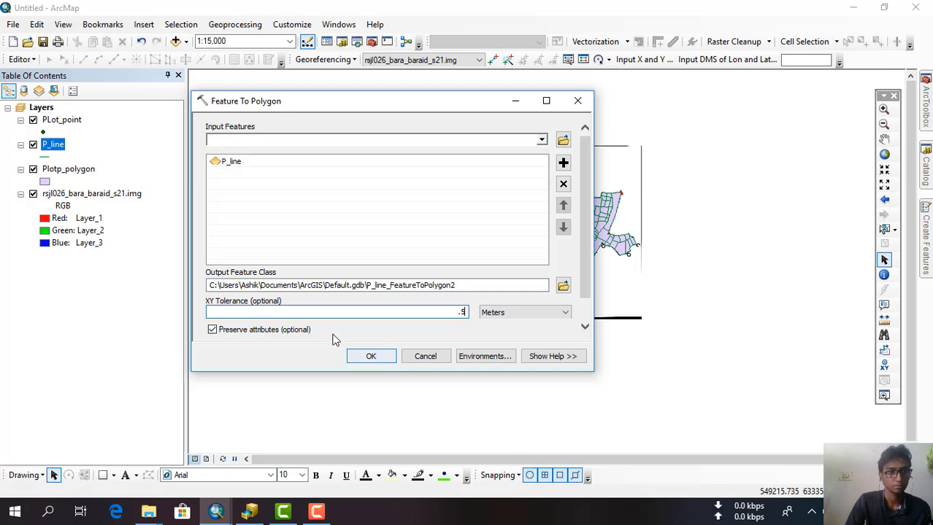
left_click(385, 358)
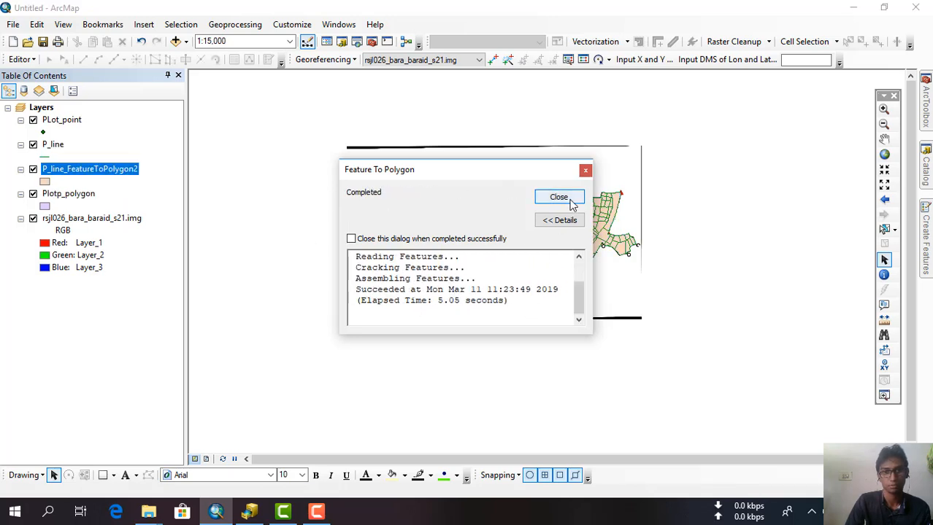
left_click(559, 197)
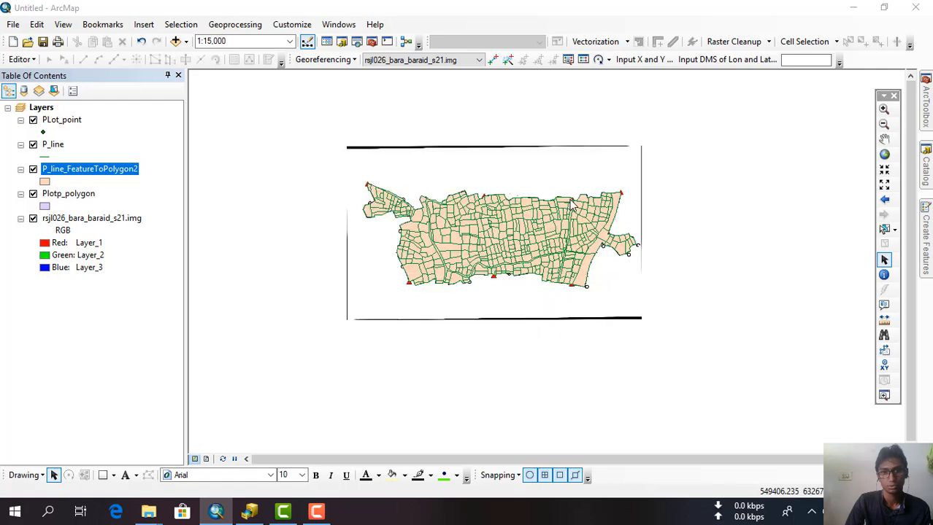
- Hide the P_line and P_line_FeatureToPolygon2 layers and open the Plotp_polygon attribute table in a wider window
scroll(429, 288, "up", 1)
scroll(648, 283, "up", 2)
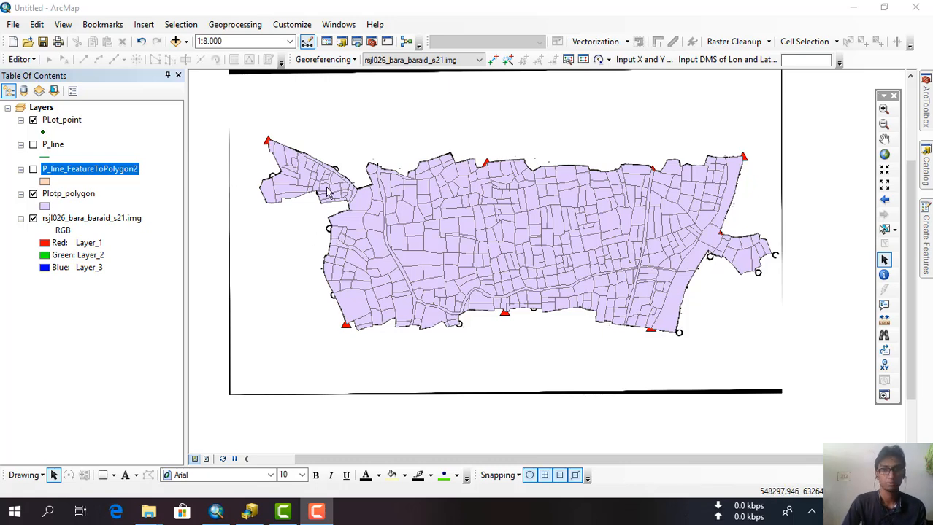
scroll(421, 241, "down", 5)
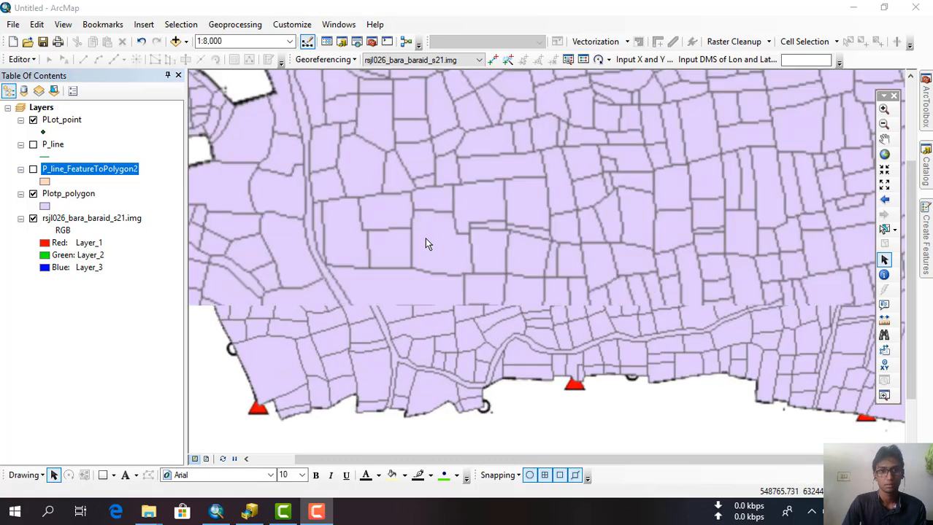
scroll(421, 243, "down", 2)
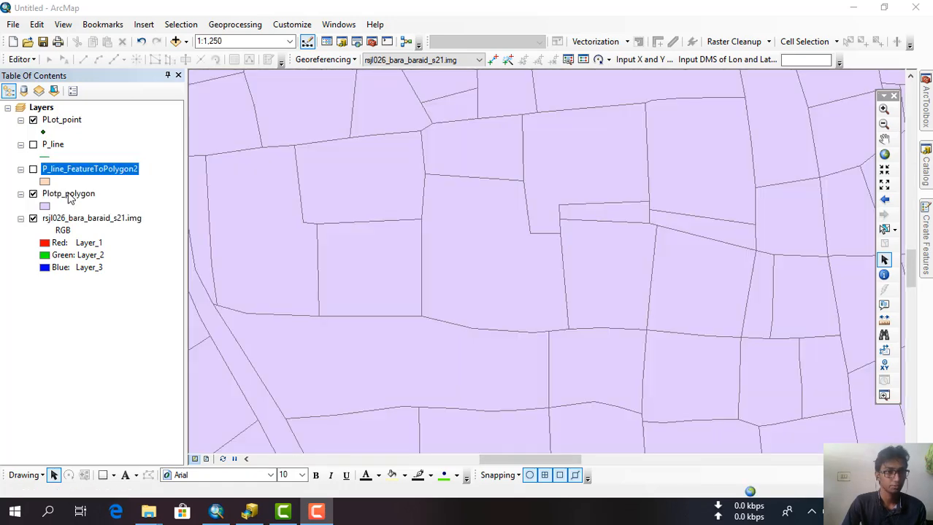
left_click(70, 194)
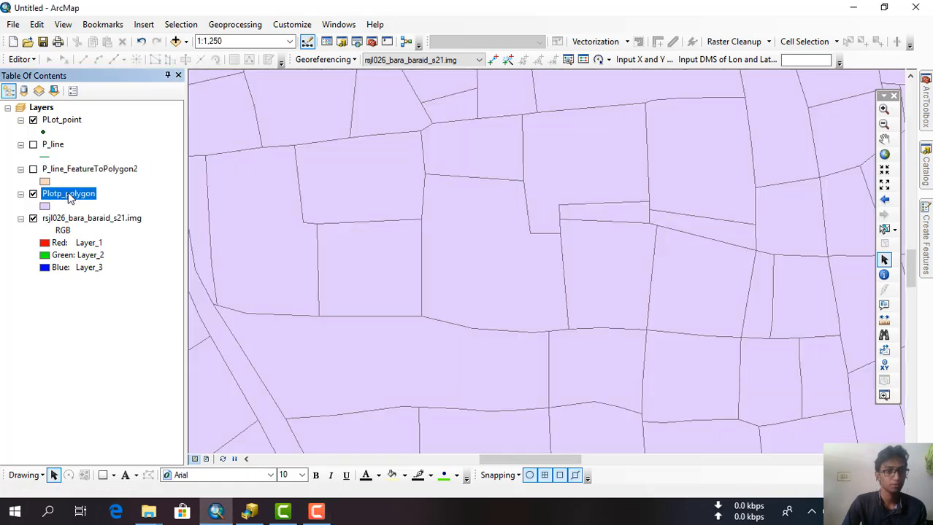
right_click(69, 198)
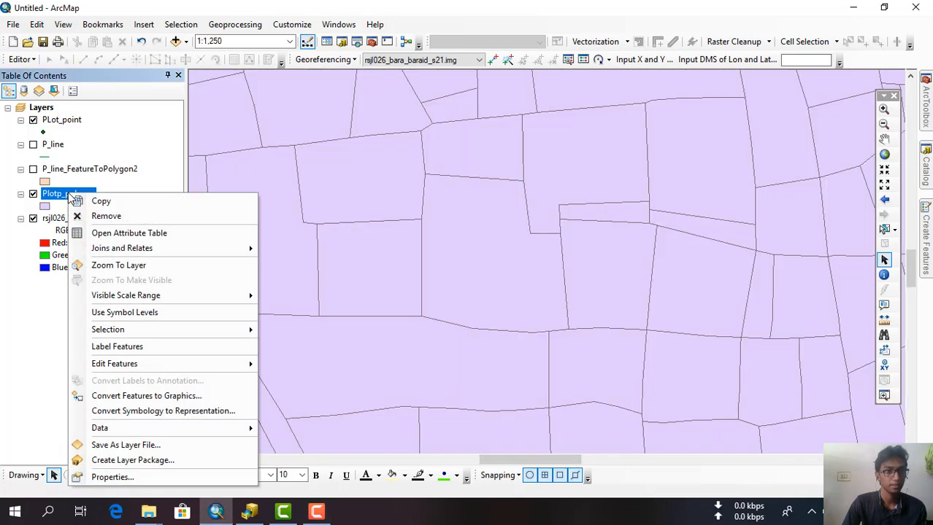
left_click(123, 235)
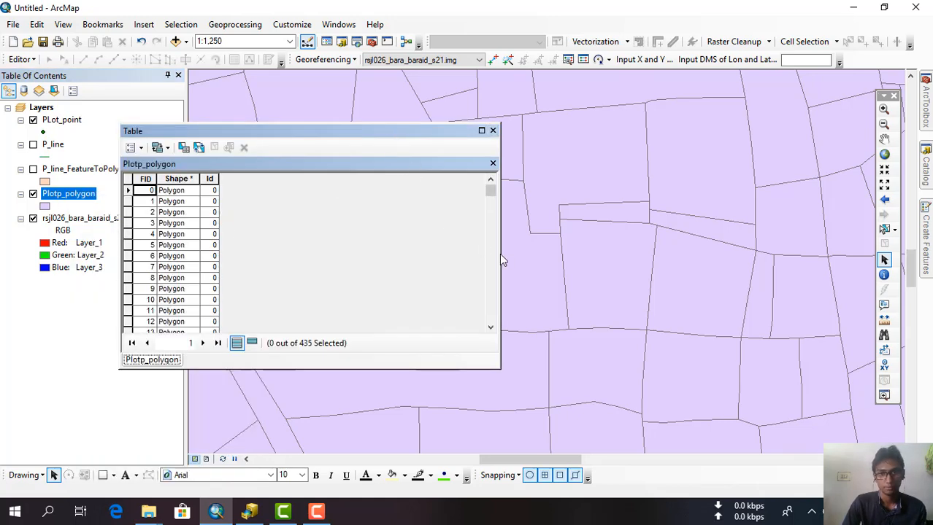
left_click_drag(500, 257, 604, 260)
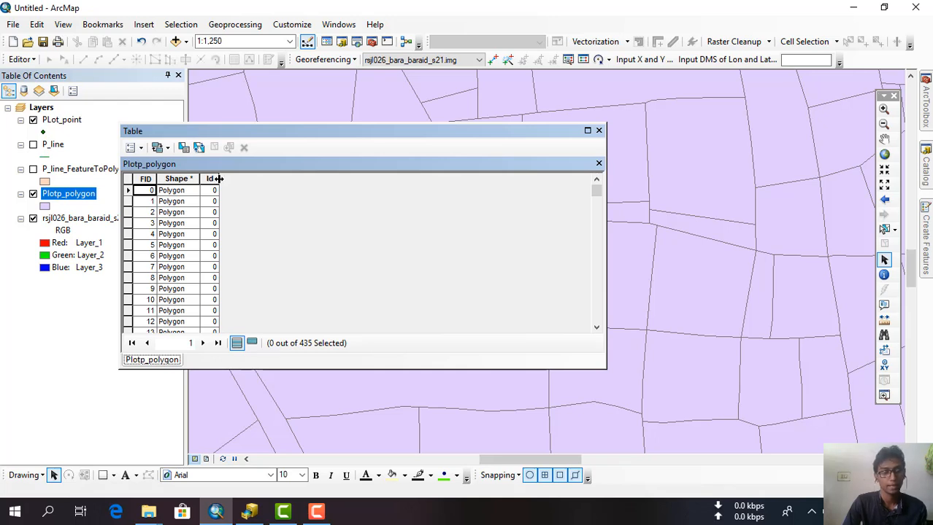
- Add a Text field named Mouza_name with length 50 to the Plotp_polygon attribute table
left_click(140, 148)
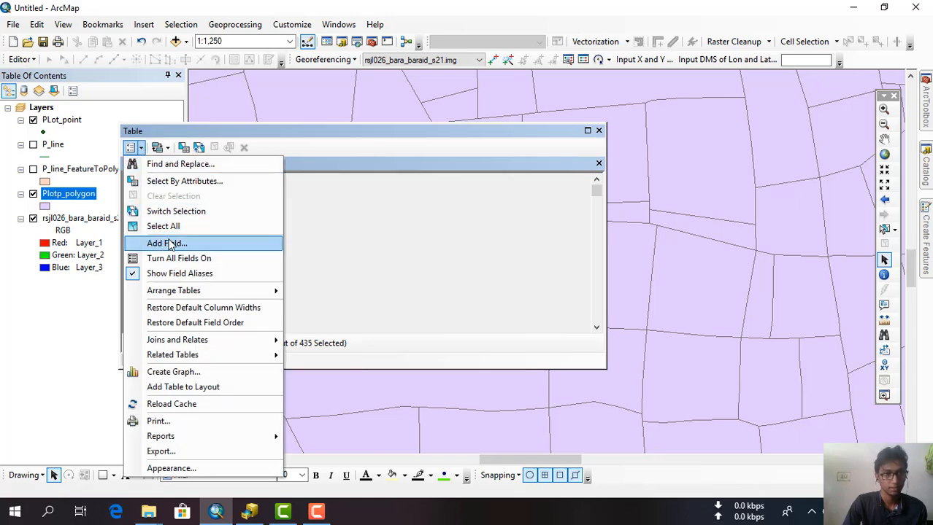
left_click(168, 243)
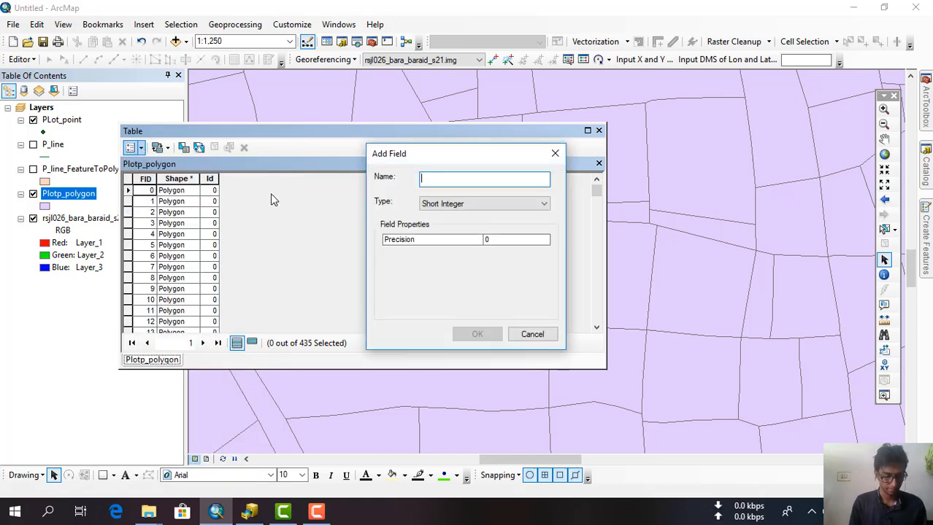
type("Mou")
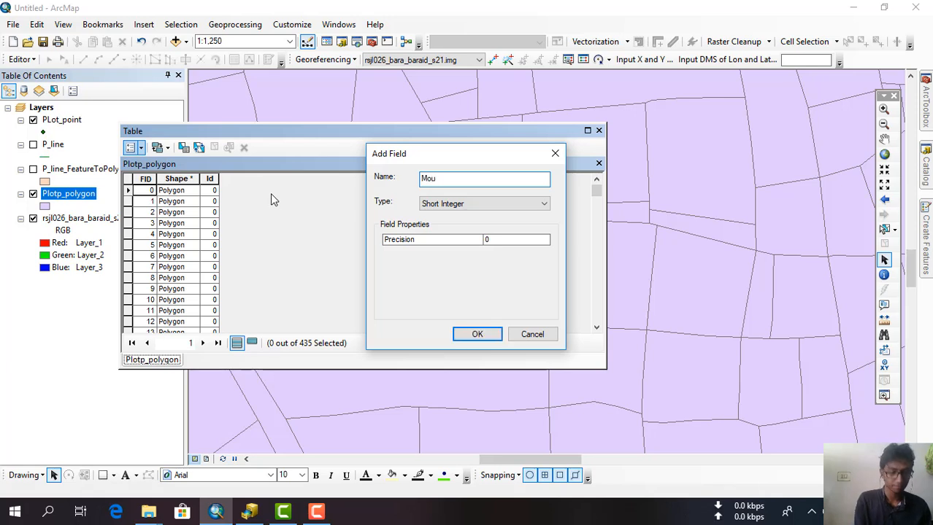
type("za_")
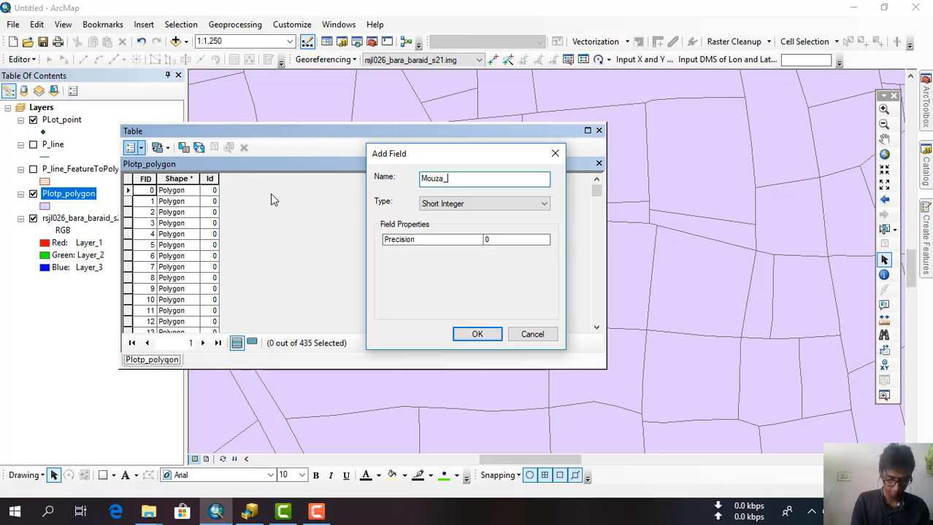
type("name")
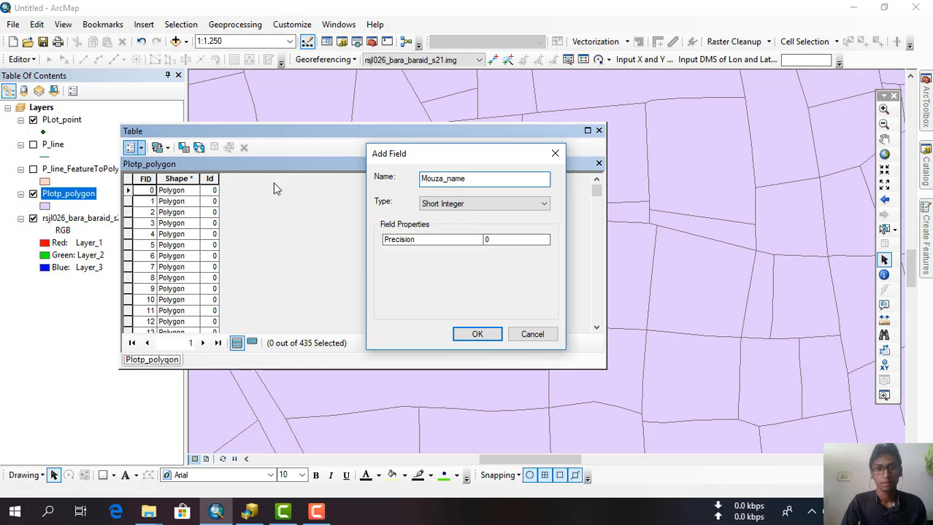
left_click(471, 203)
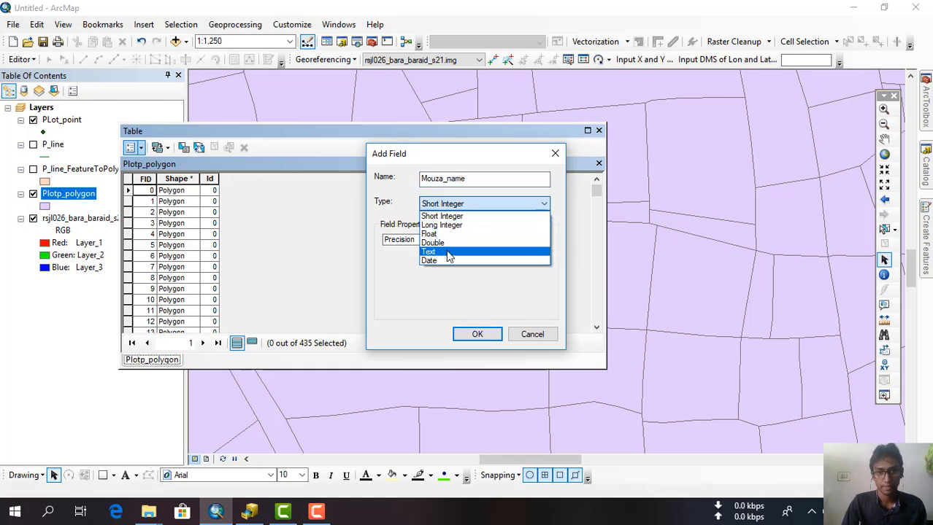
left_click(449, 253)
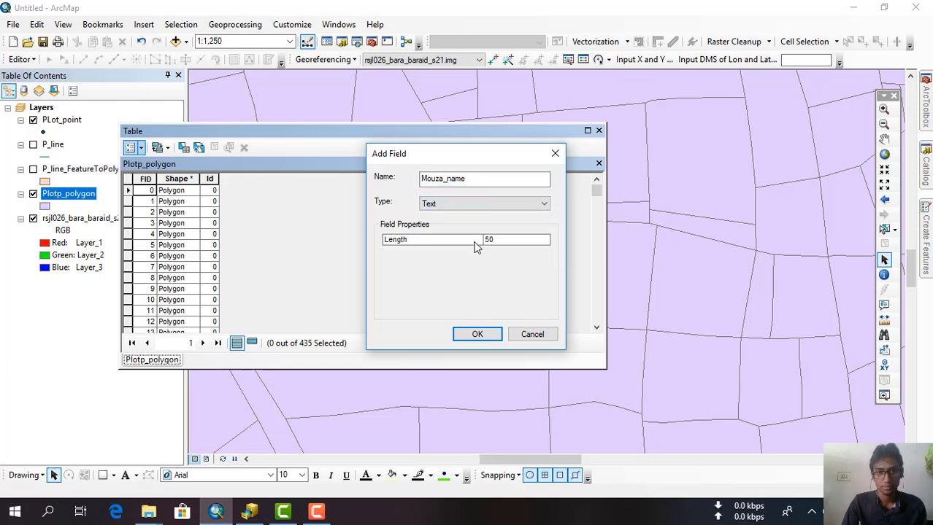
left_click(477, 335)
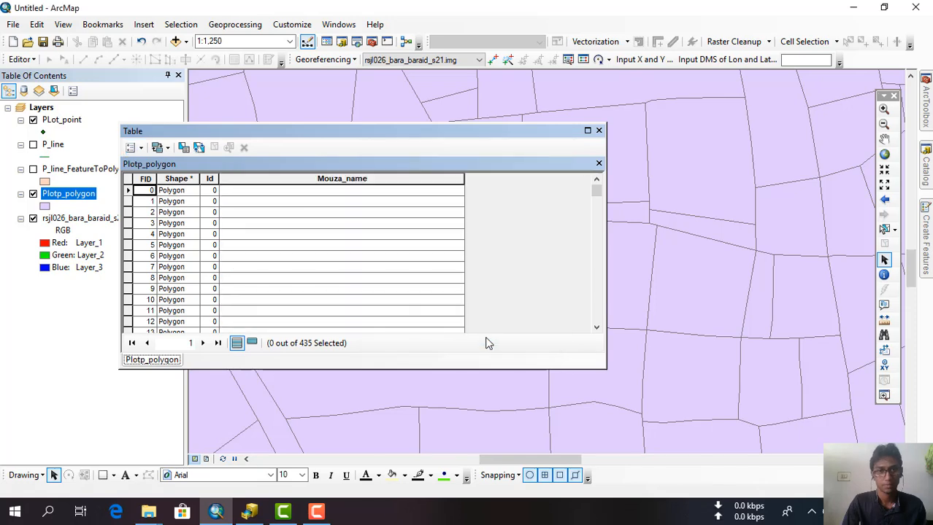
- Add a Short Integer field named Plot_no with precision 5 to the Plotp_polygon attribute table
left_click(134, 148)
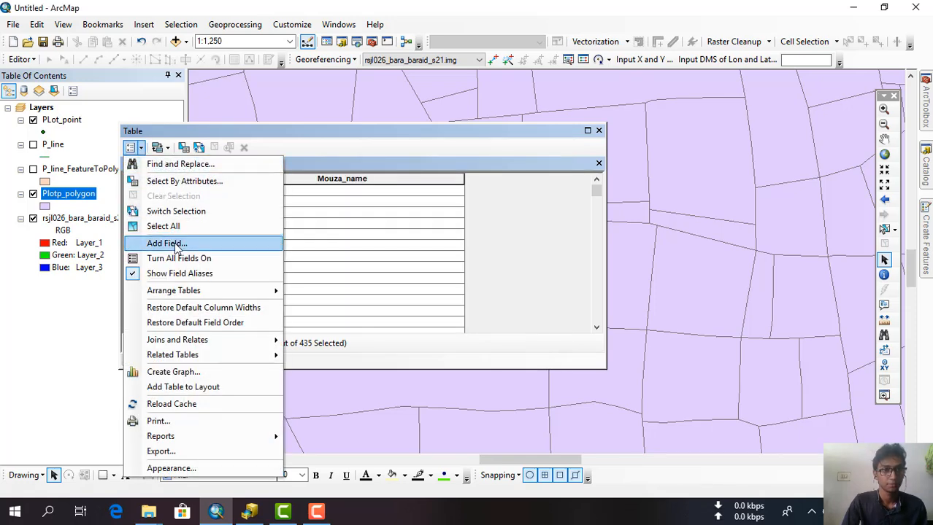
left_click(166, 243)
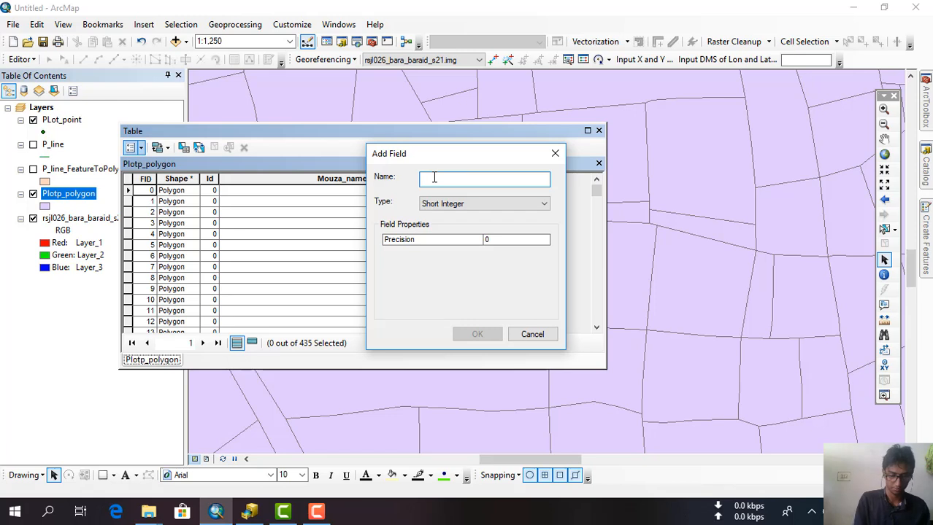
type("Plot_no")
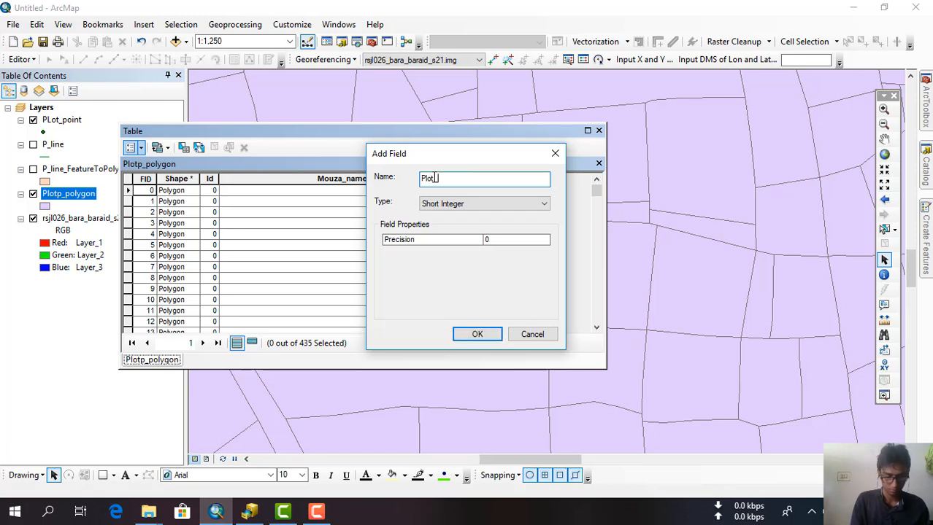
left_click(482, 205)
left_click(482, 216)
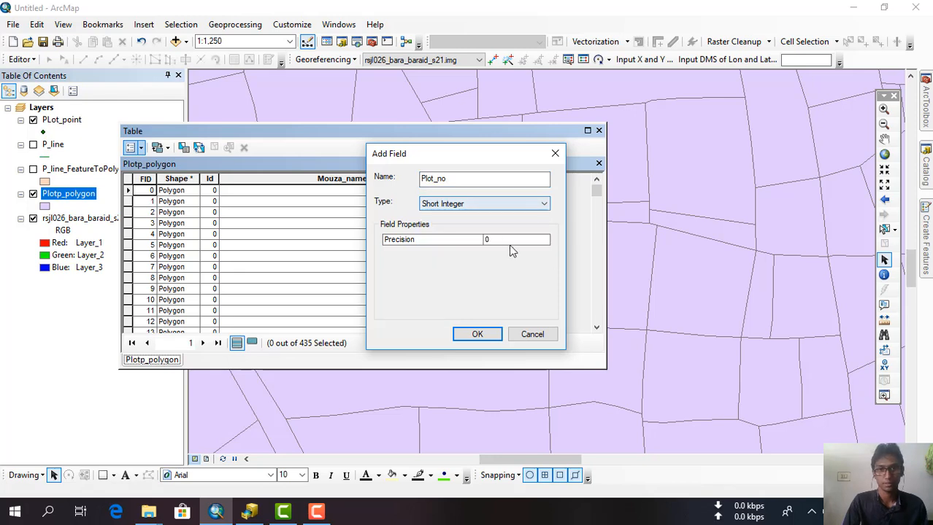
left_click(502, 241)
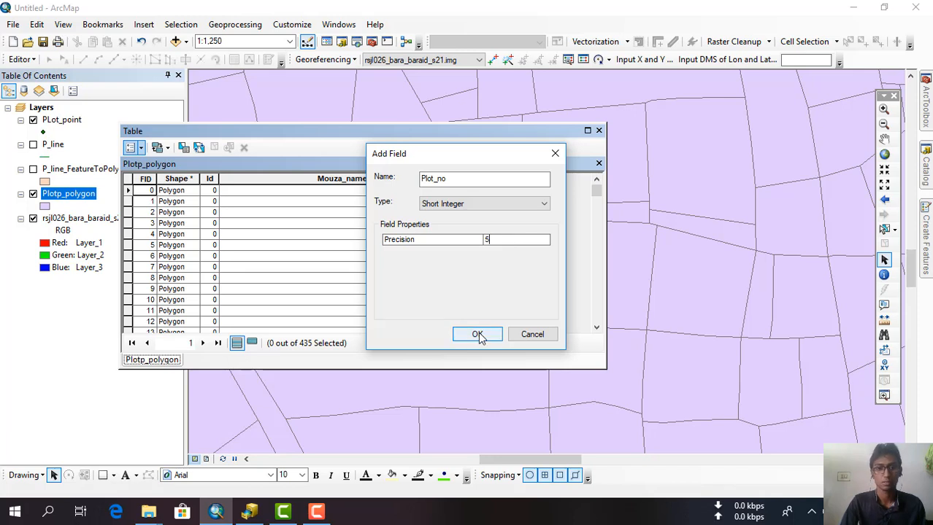
left_click(478, 335)
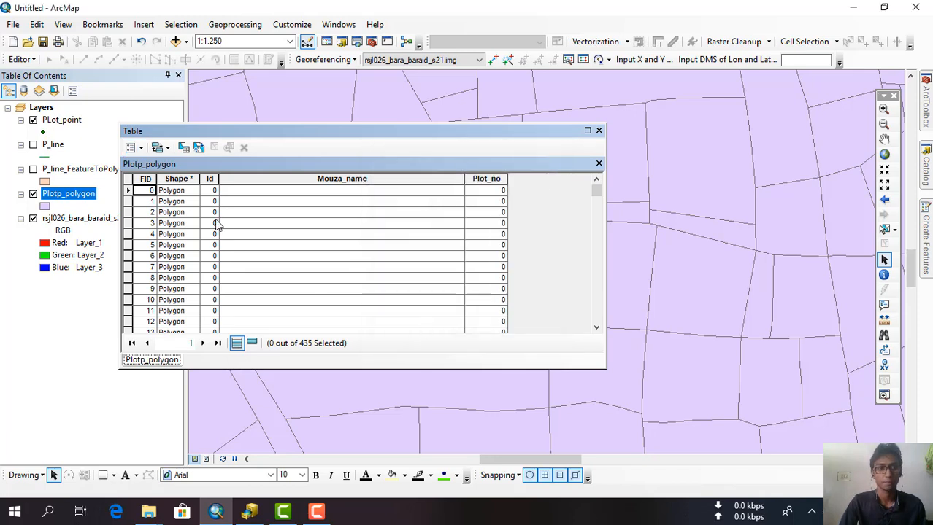
- Add a Float field named Area_m2 with precision 20 and scale 5 to the Plotp_polygon attribute table
left_click(137, 149)
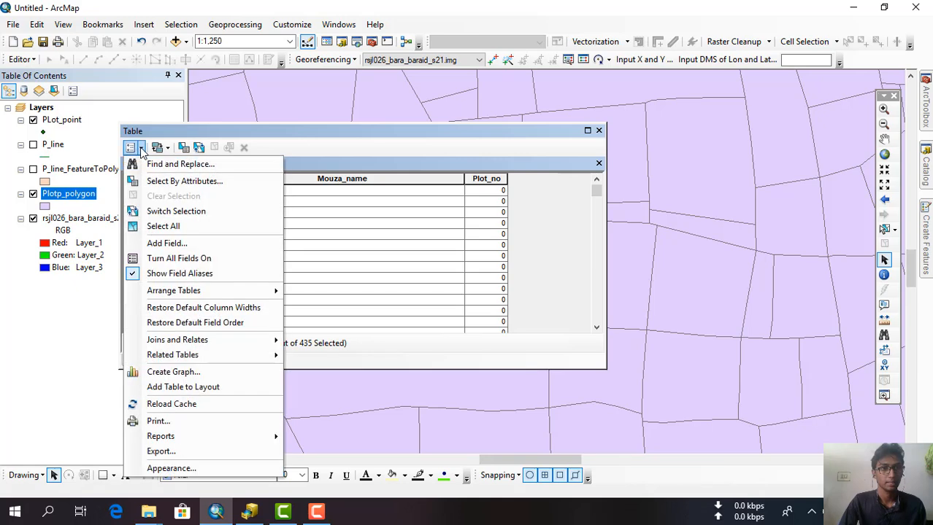
left_click(165, 244)
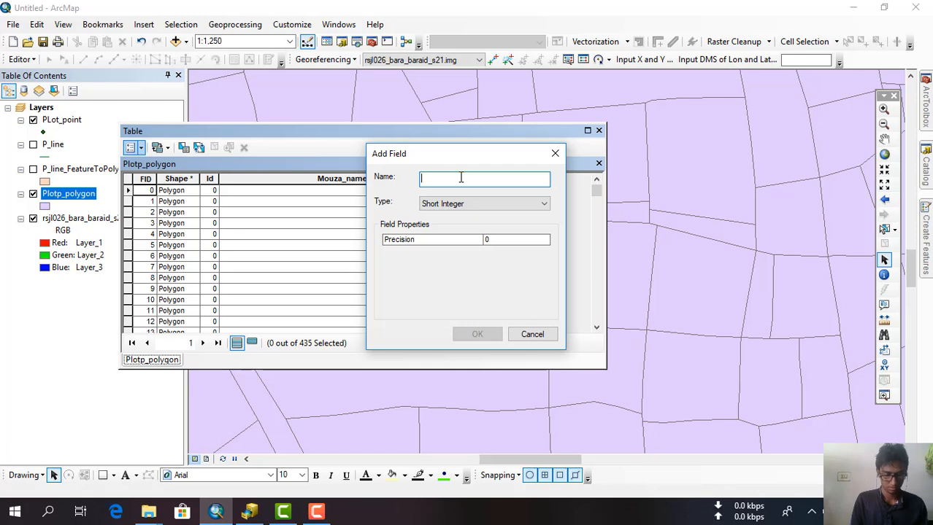
type("Are")
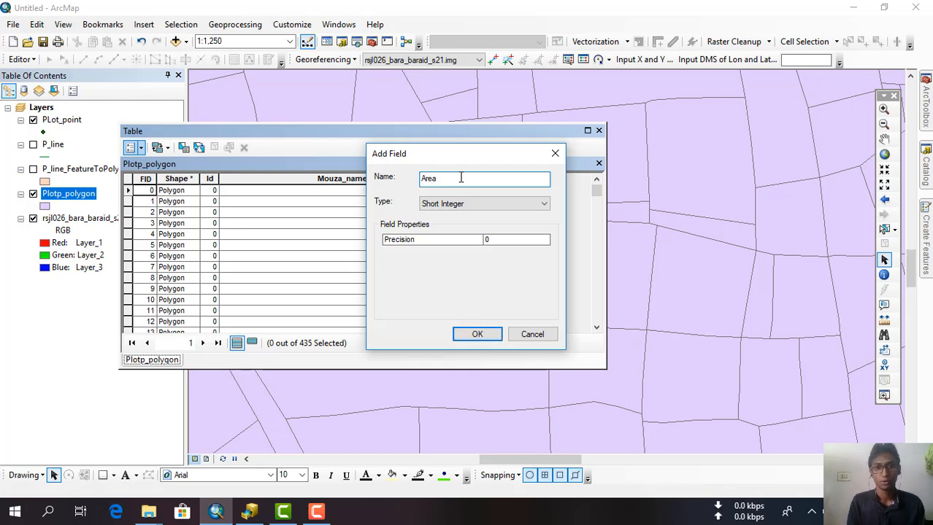
type("a")
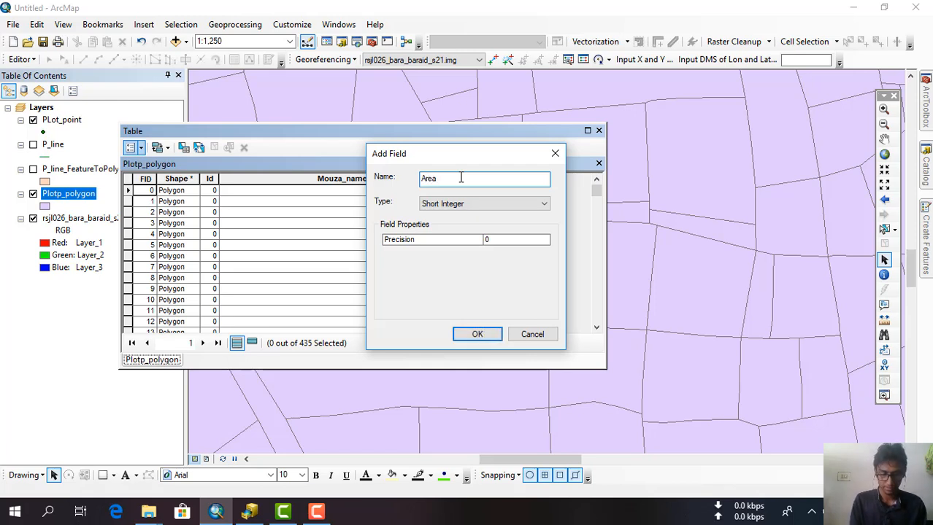
type("_")
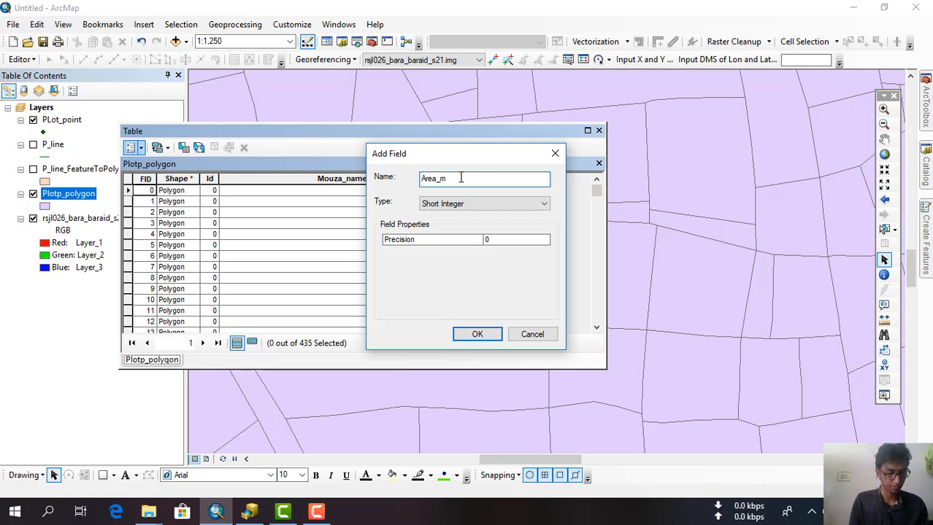
type("m2")
left_click(453, 205)
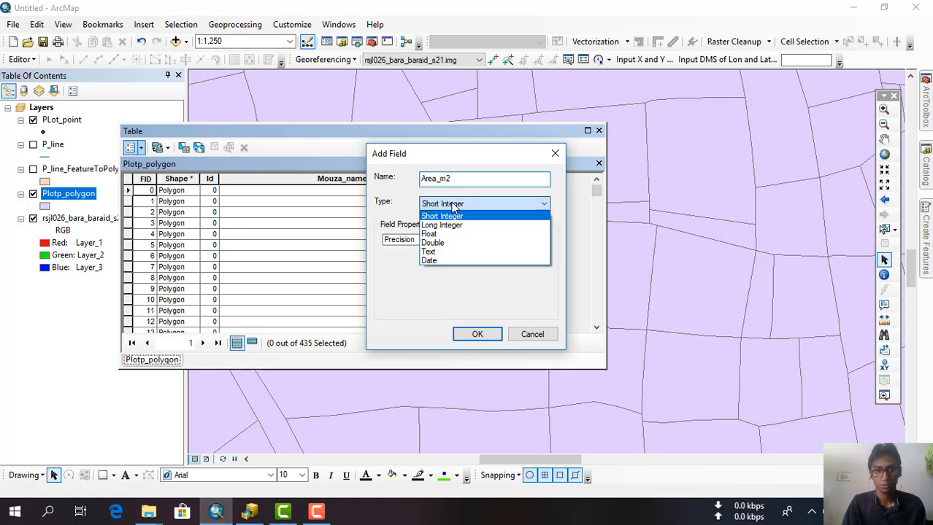
left_click(444, 234)
left_click(496, 242)
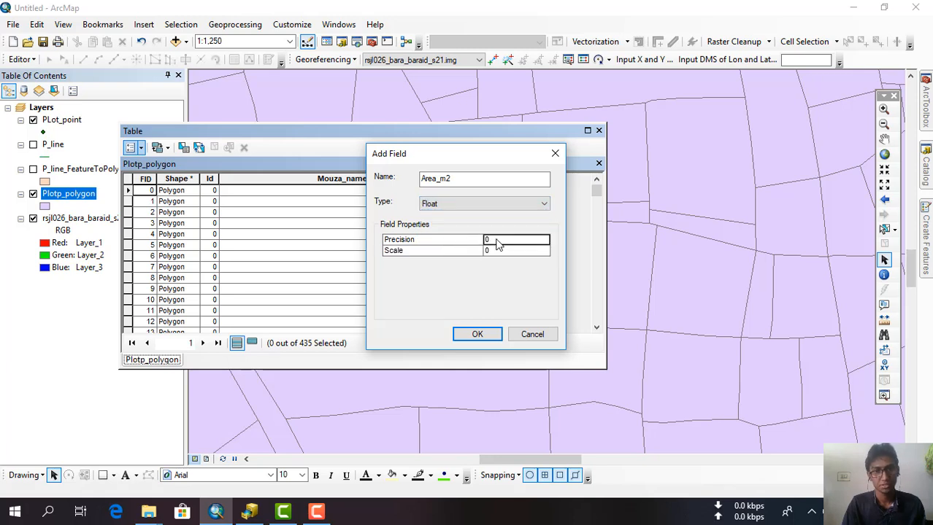
left_click(499, 240)
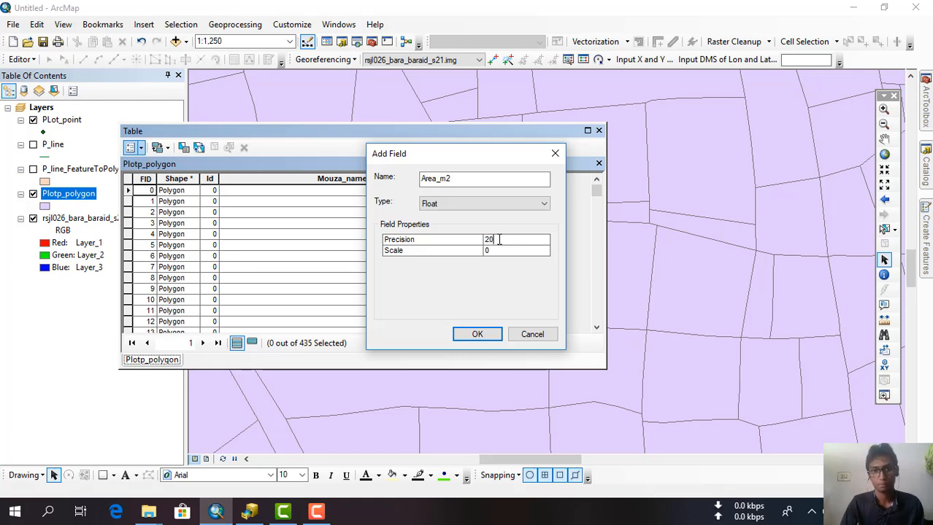
left_click(494, 251)
type("5")
left_click(483, 334)
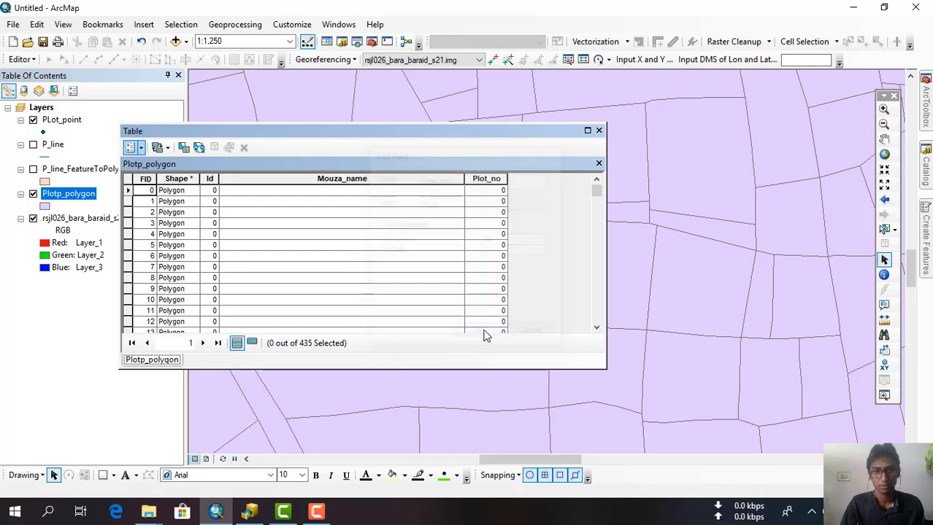
- Add a Float field named Area_acre with precision 10 and scale 6 to the Plotp_polygon attribute table
left_click(141, 149)
left_click(183, 245)
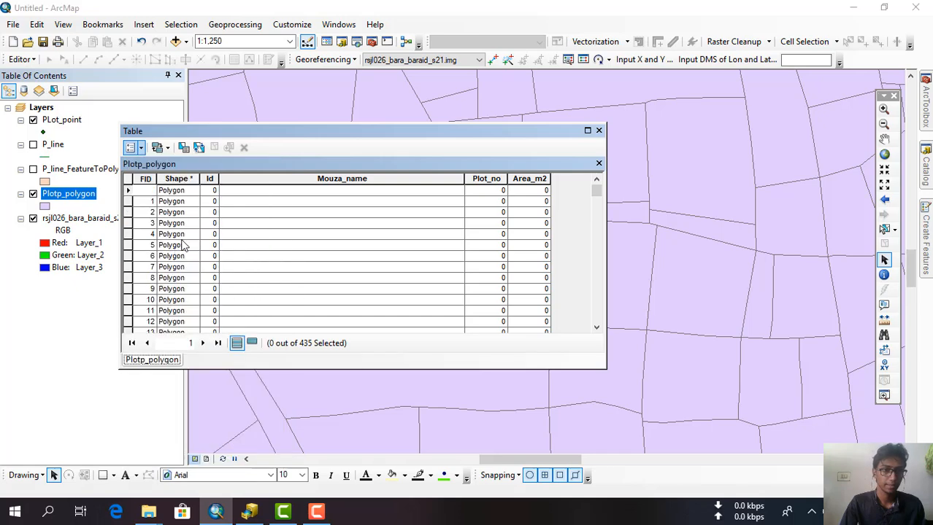
type("Area_acre")
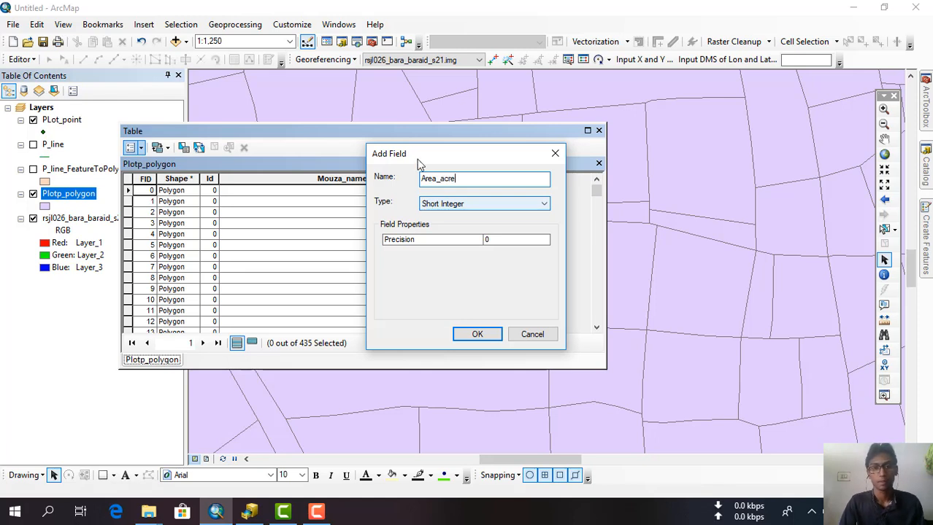
left_click(438, 204)
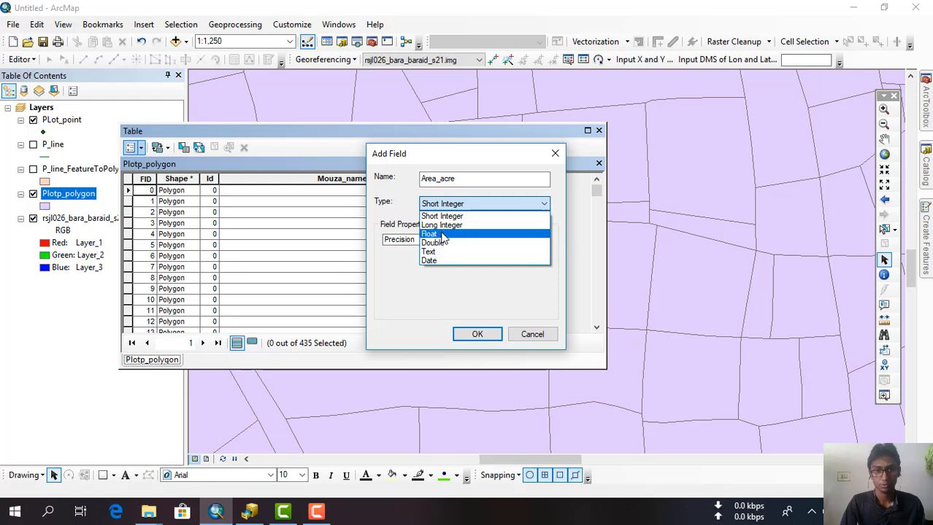
left_click(438, 233)
left_click(496, 239)
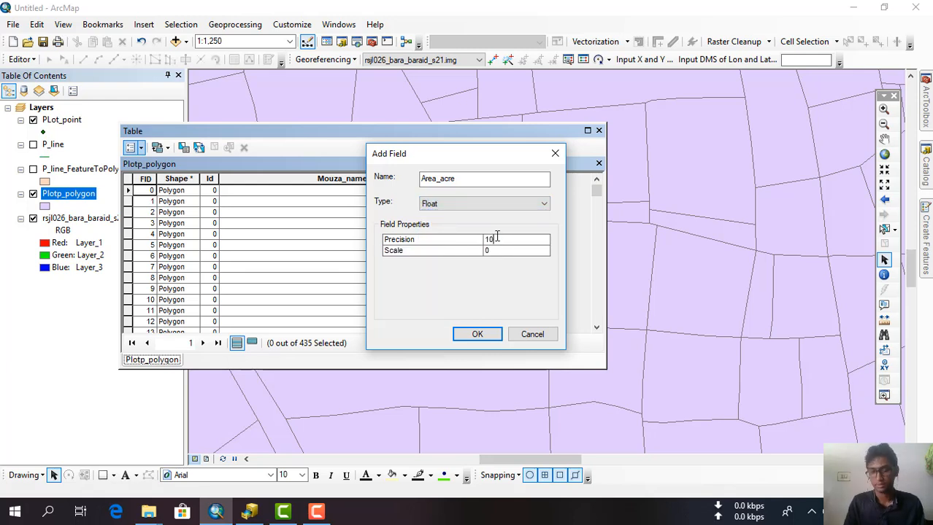
type("10")
left_click(494, 250)
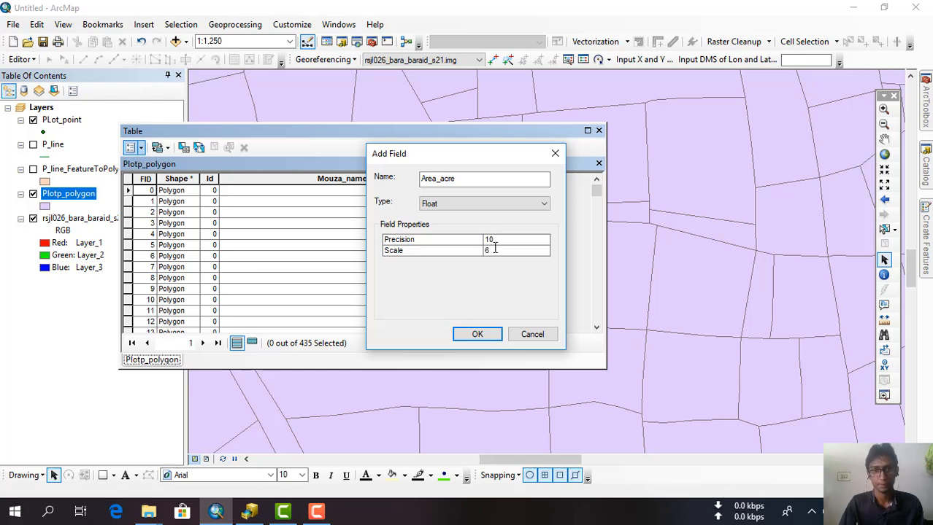
left_click(478, 334)
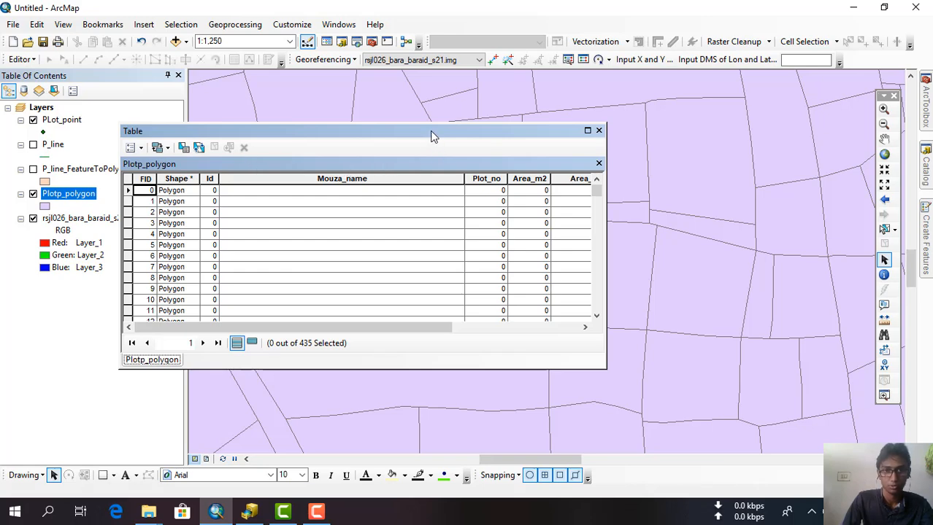
- Fill the Mouza_name field with "Bara_baraid" for all records using the Field Calculator, and check the filled rows
left_click_drag(434, 132, 513, 129)
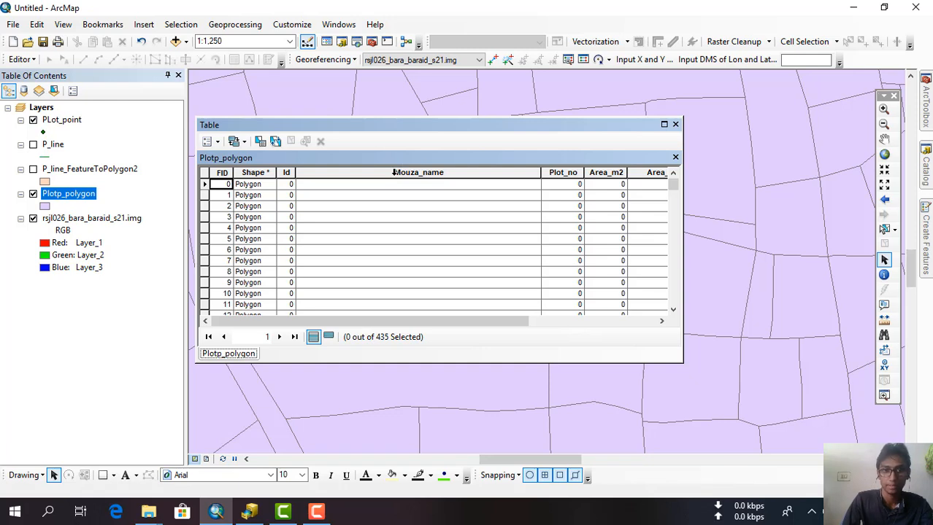
right_click(394, 173)
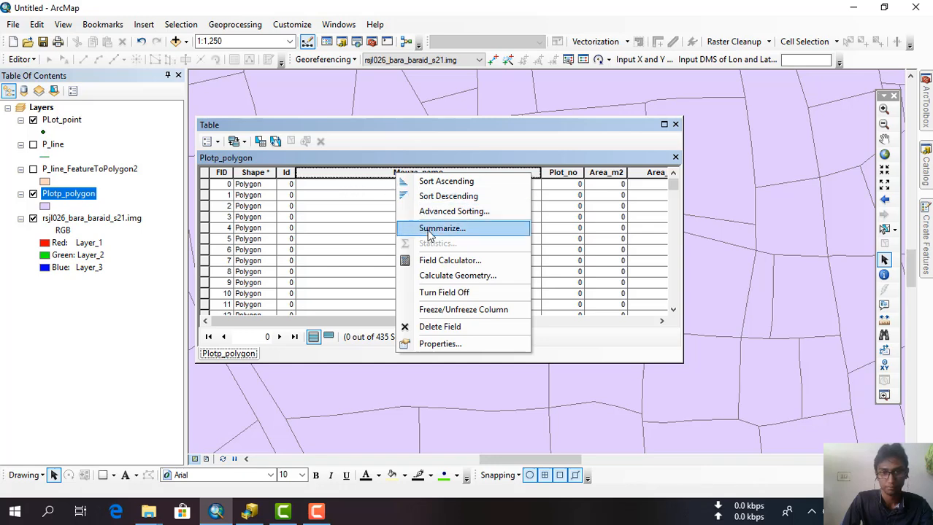
left_click(447, 264)
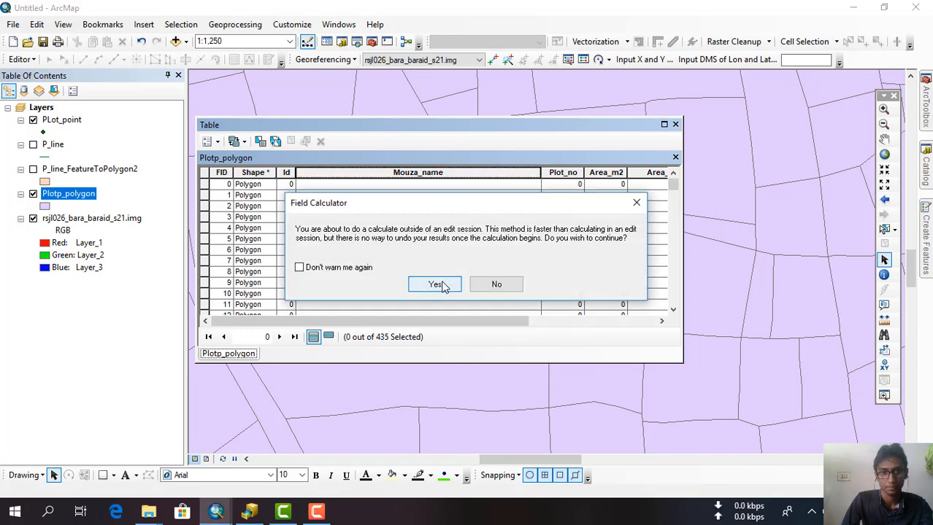
left_click(437, 285)
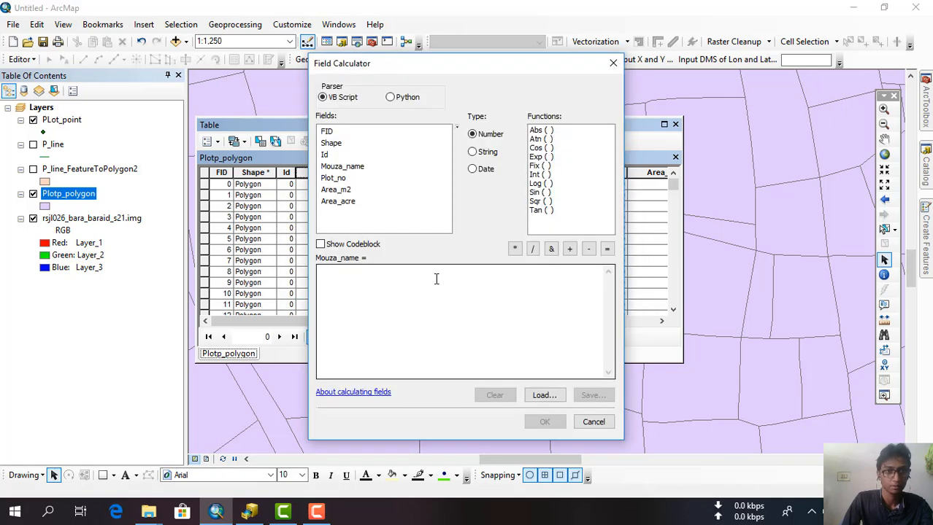
left_click(371, 273)
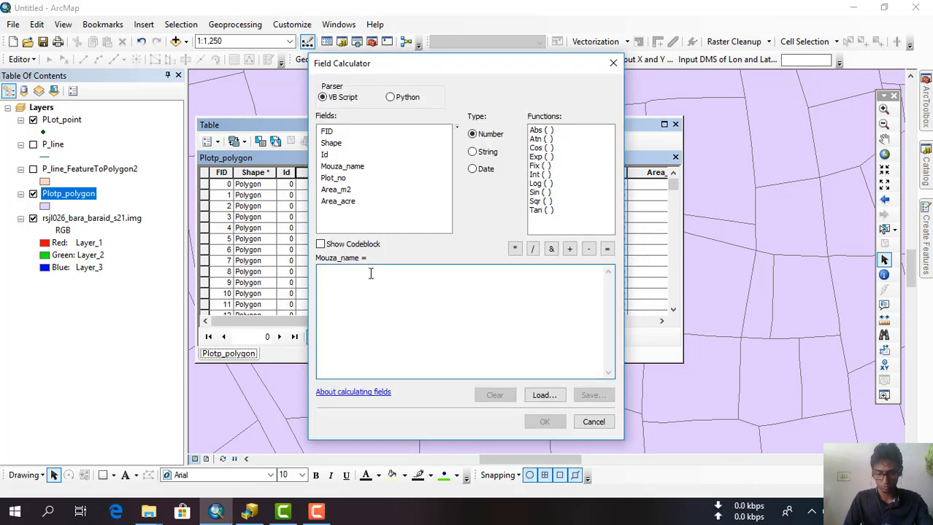
type("\"BA")
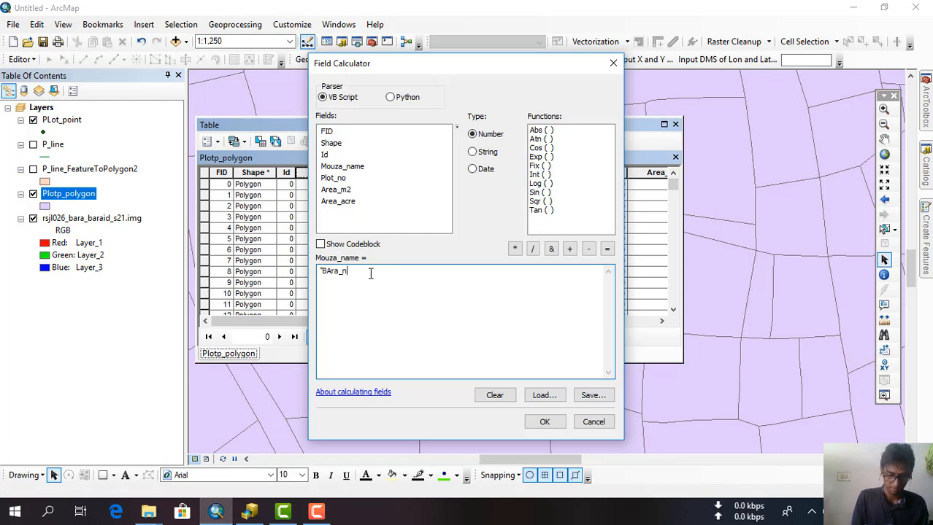
type("ra_barai")
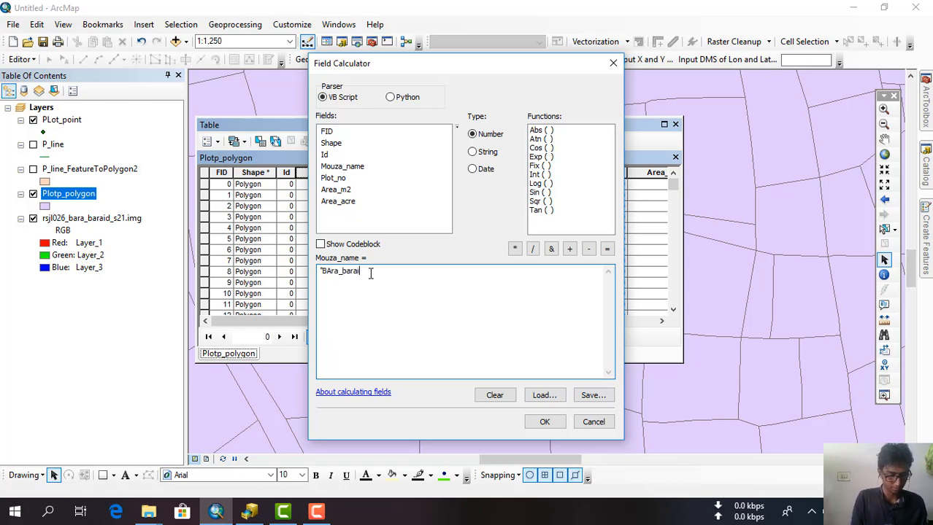
type("d")
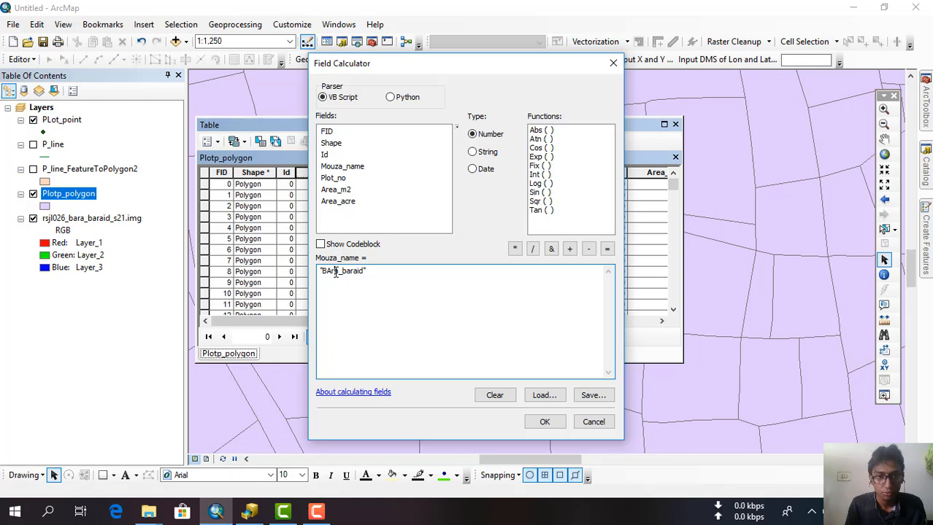
key("BackSpace")
type("a")
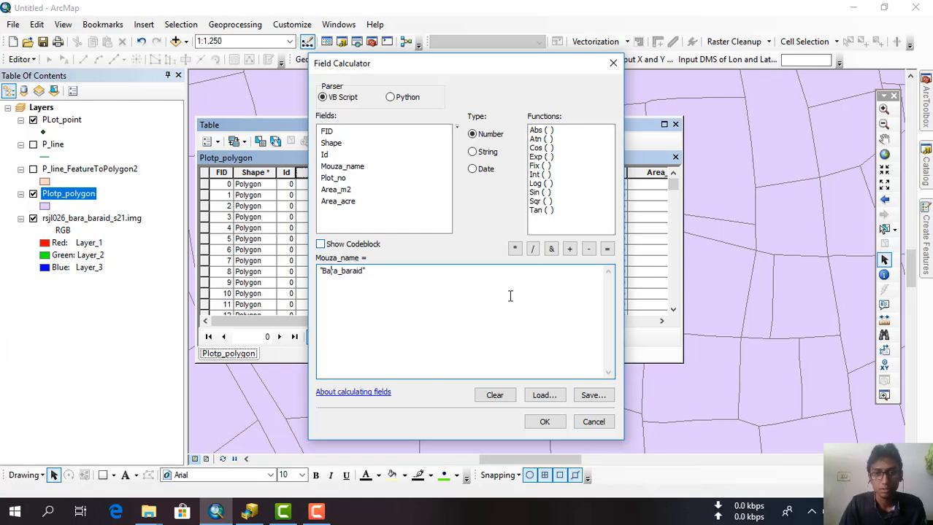
left_click(546, 425)
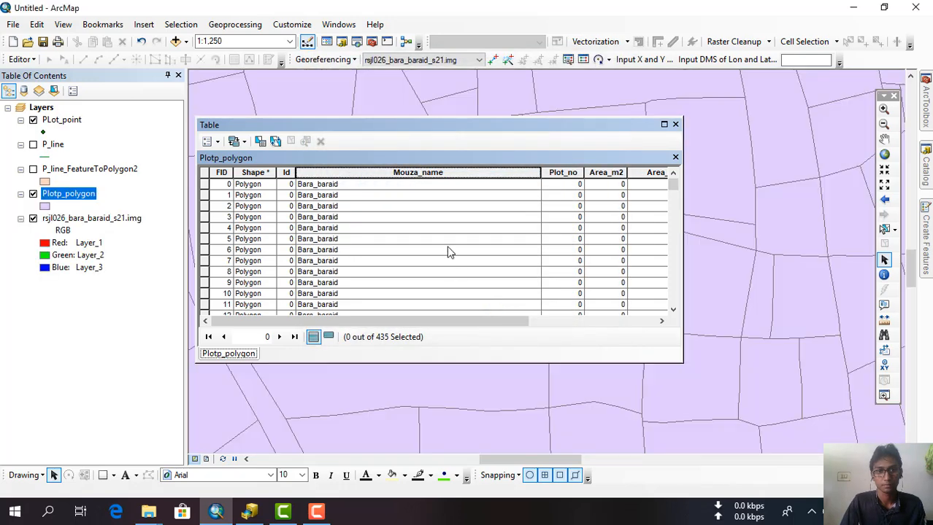
scroll(414, 261, "down", 20)
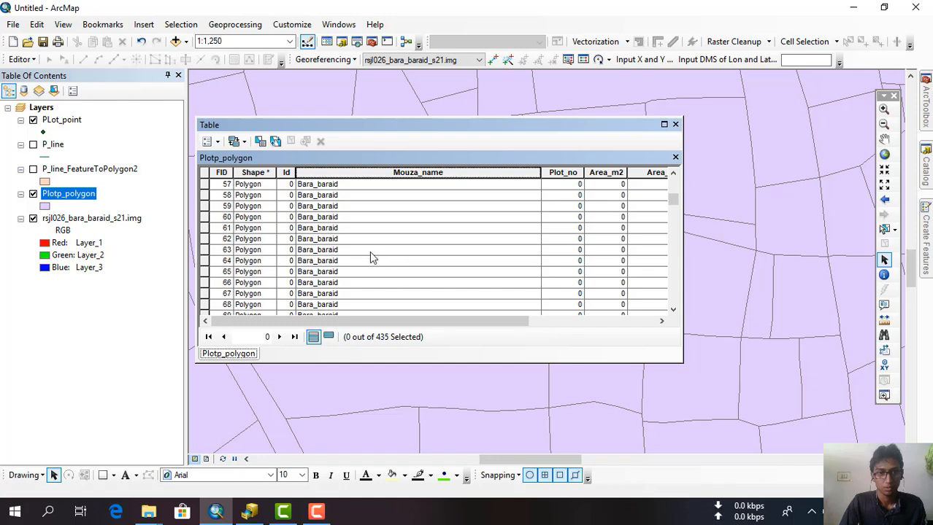
scroll(368, 254, "down", 20)
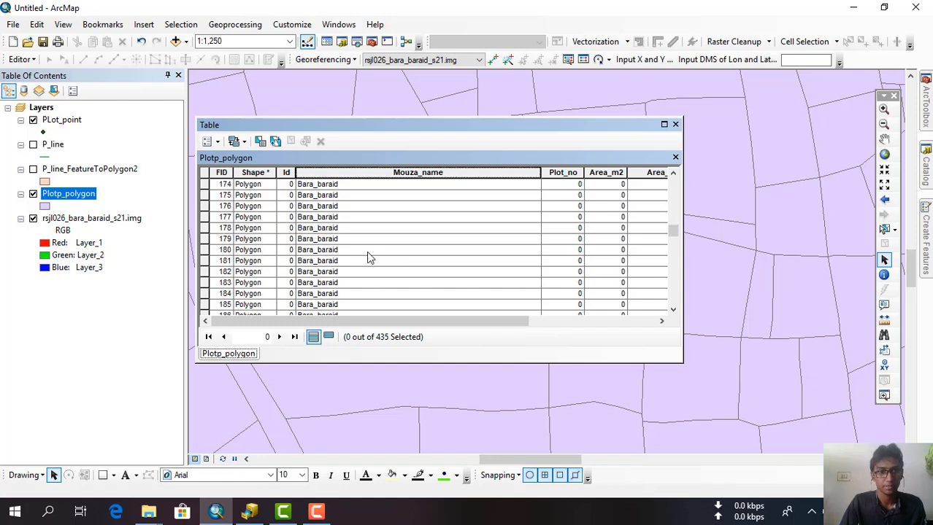
scroll(368, 257, "down", 4)
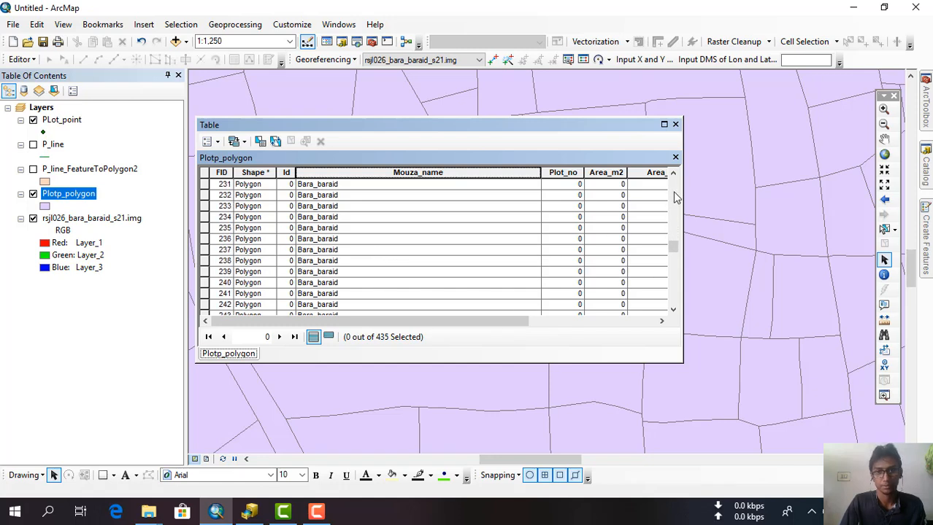
- Fill the Area_m2 field with each polygon's area in Square Meters using Calculate Geometry and the data source's BTM coordinate system
left_click(600, 173)
right_click(604, 177)
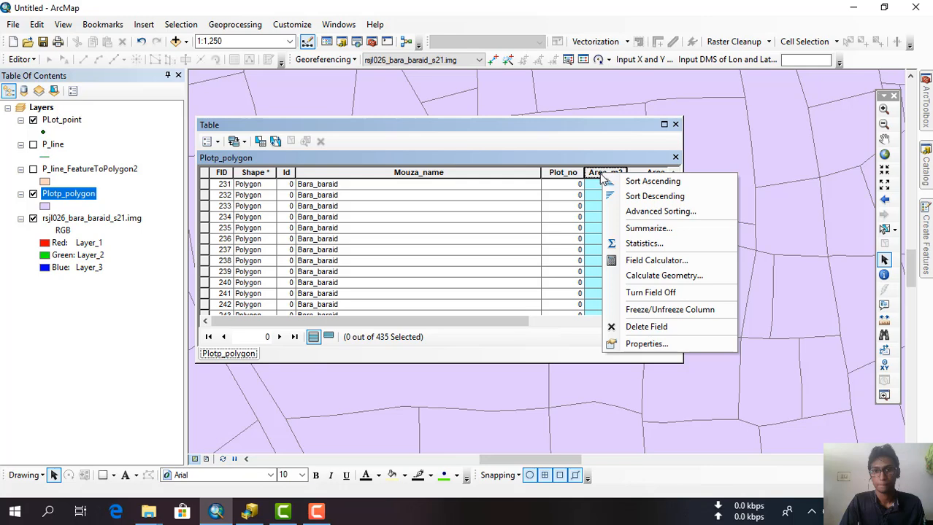
left_click(659, 276)
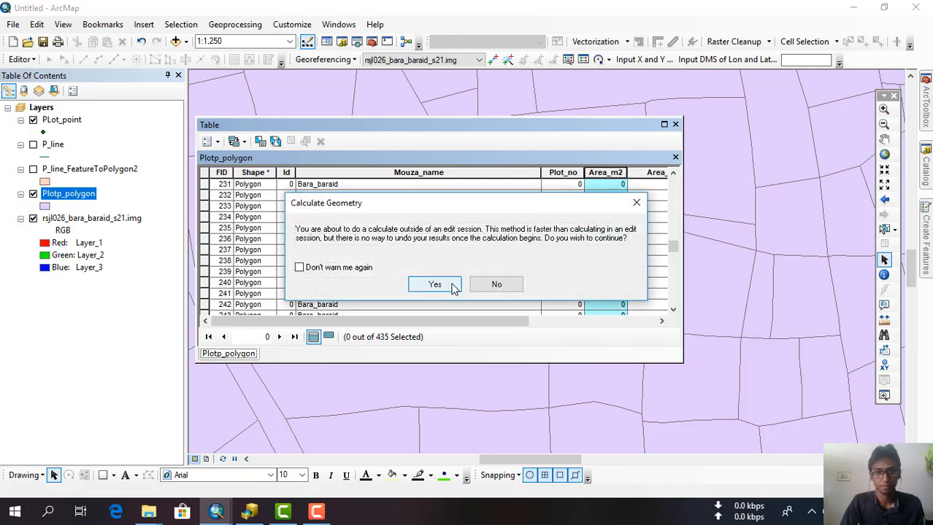
left_click(452, 286)
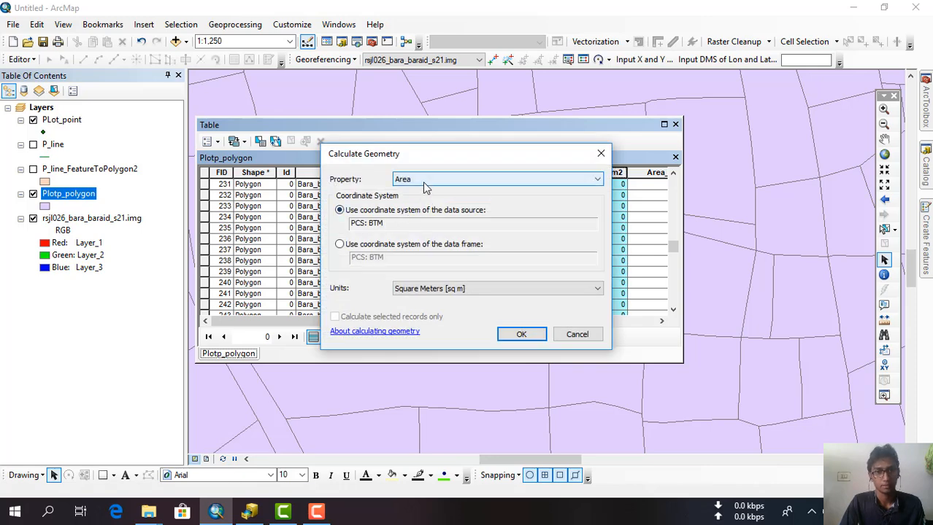
left_click(426, 182)
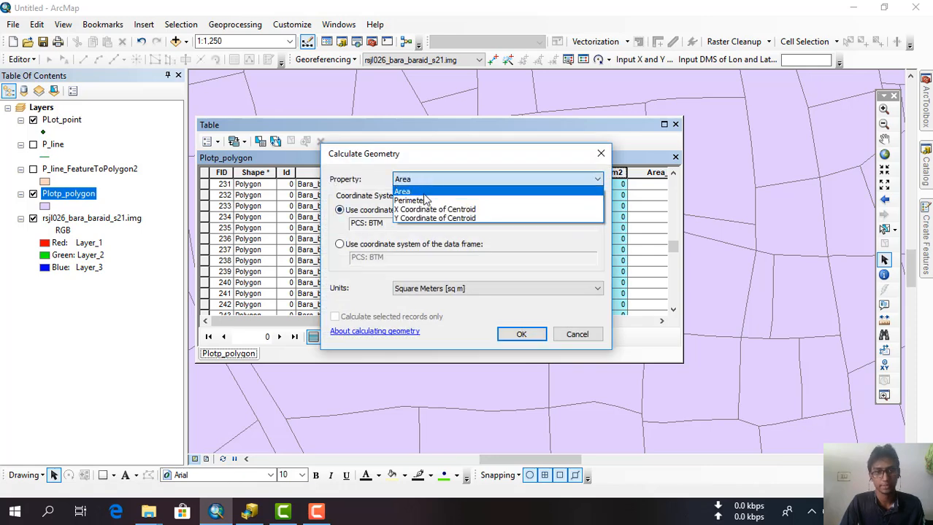
left_click(424, 195)
left_click(432, 183)
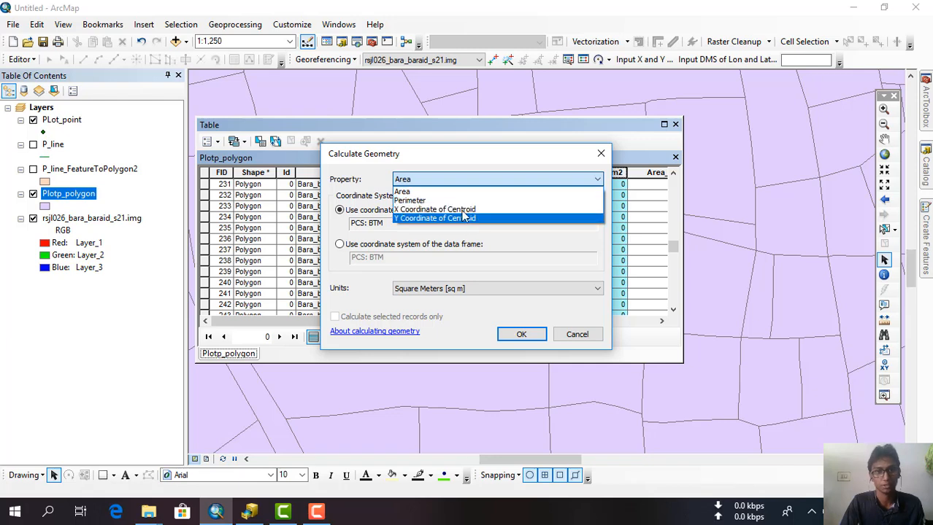
left_click(443, 193)
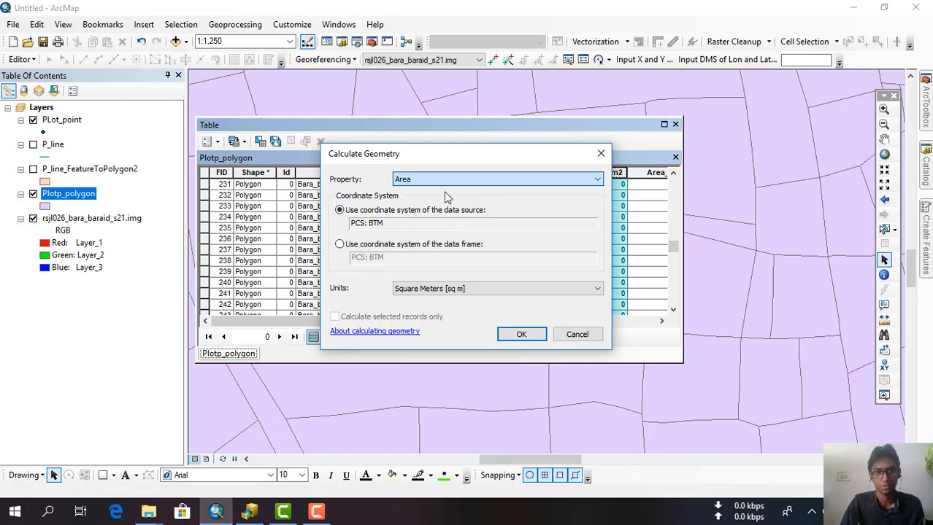
left_click(451, 292)
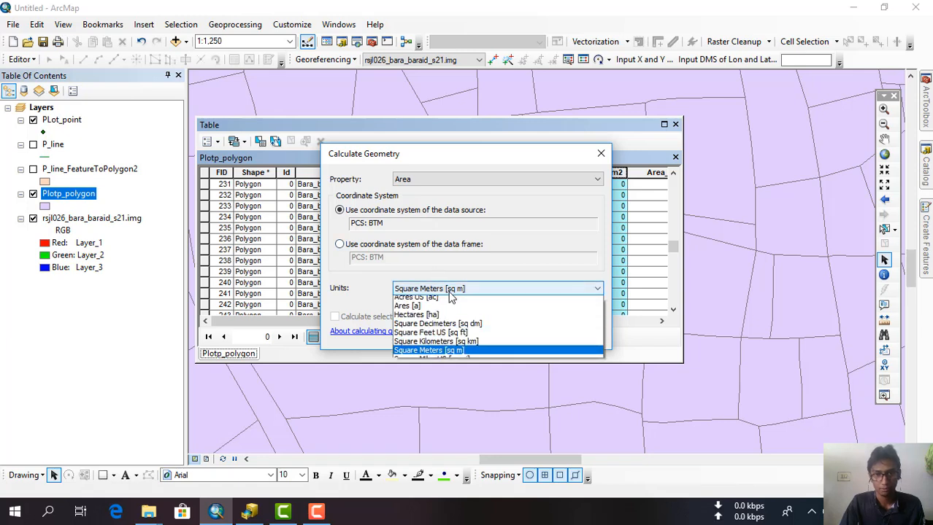
left_click(471, 354)
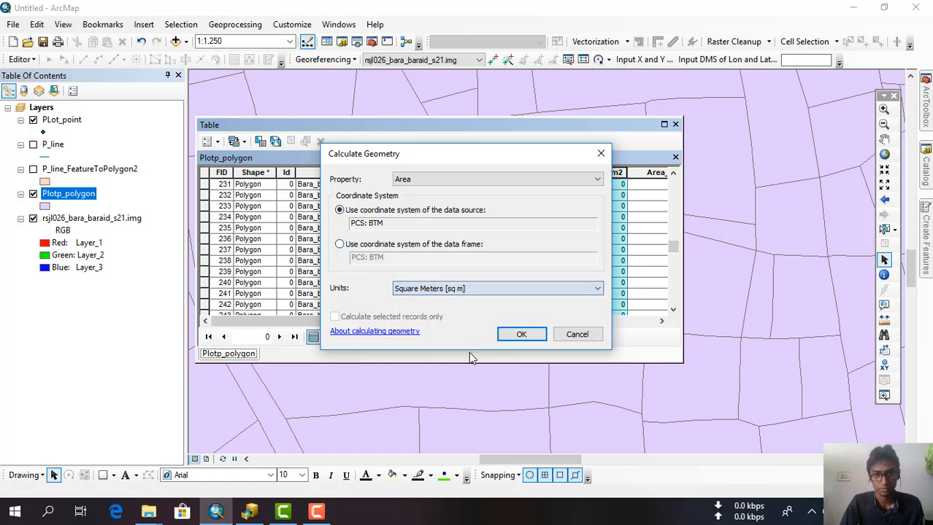
left_click(523, 334)
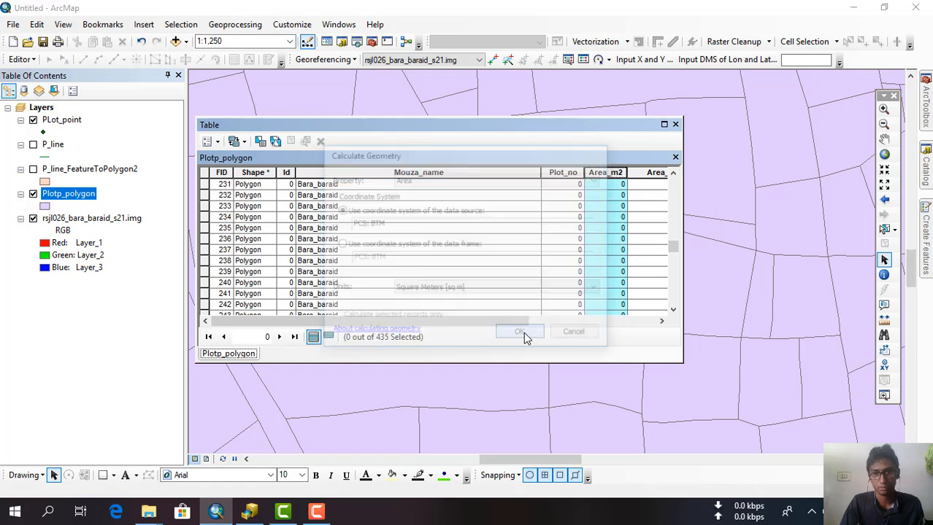
left_click(436, 285)
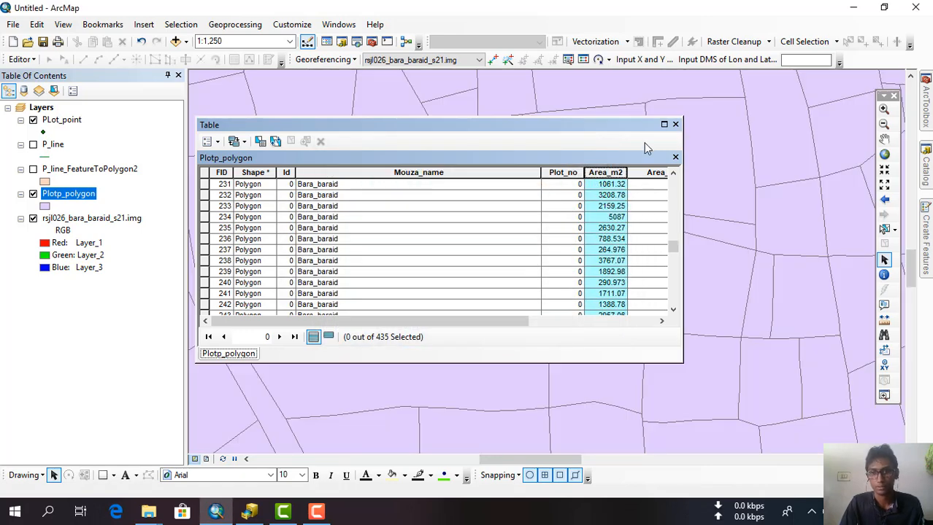
- Examine the calculated Area_m2 values across the Plotp_polygon records
scroll(608, 252, "down", 13)
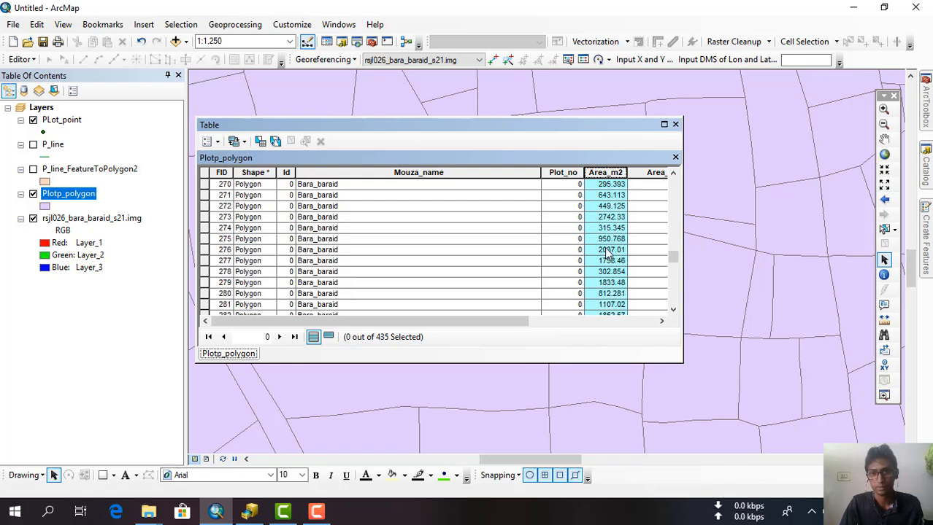
scroll(608, 252, "down", 1)
scroll(609, 256, "up", 2)
scroll(611, 261, "down", 3)
scroll(616, 270, "up", 6)
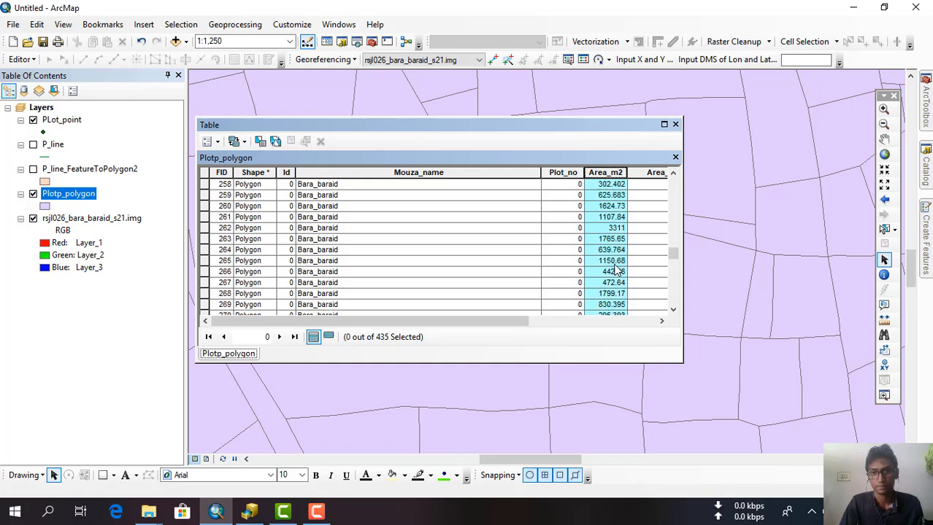
scroll(615, 270, "up", 20)
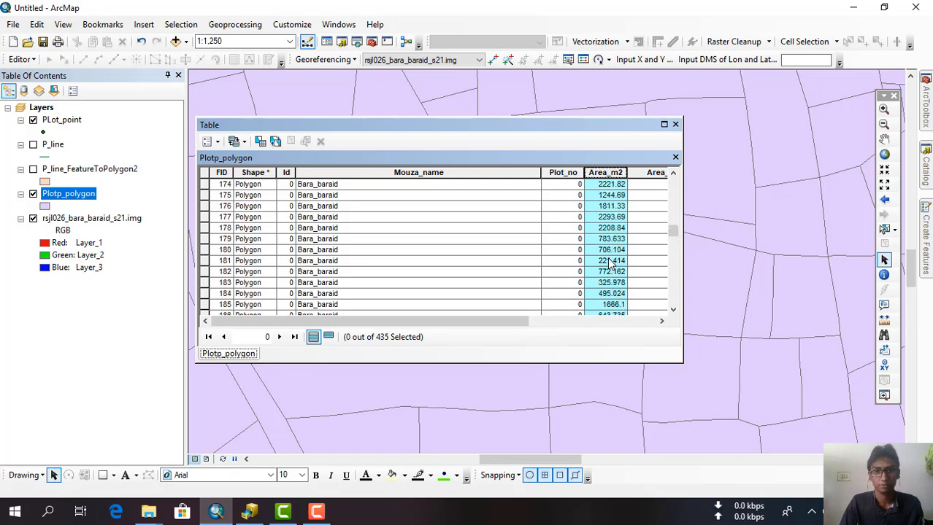
scroll(611, 264, "up", 19)
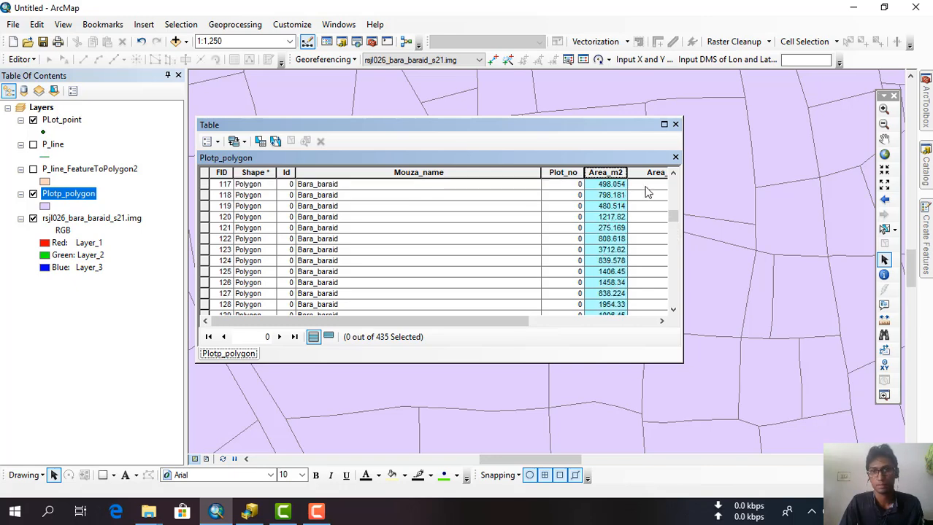
- Fill the Area_acre field with each polygon's area in Acres US using Calculate Geometry and the data source's BTM coordinate system
right_click(649, 173)
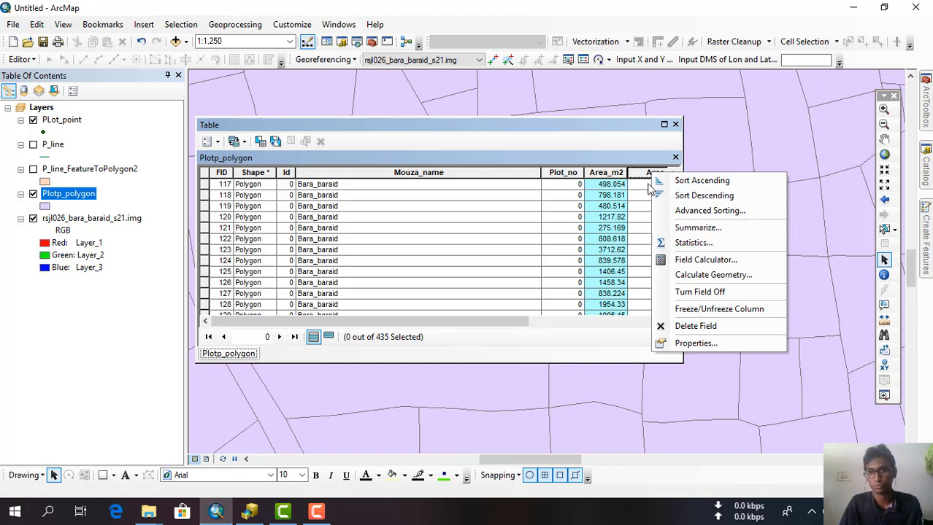
left_click(697, 273)
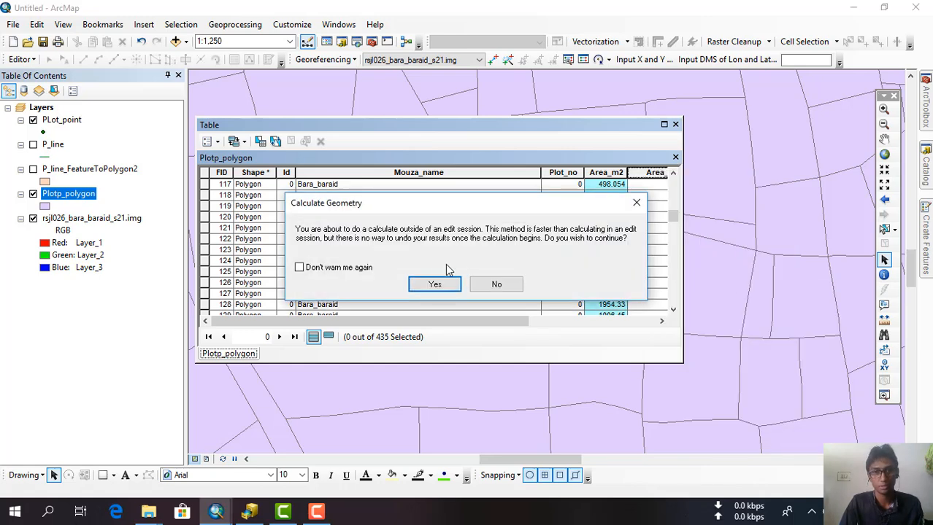
left_click(431, 285)
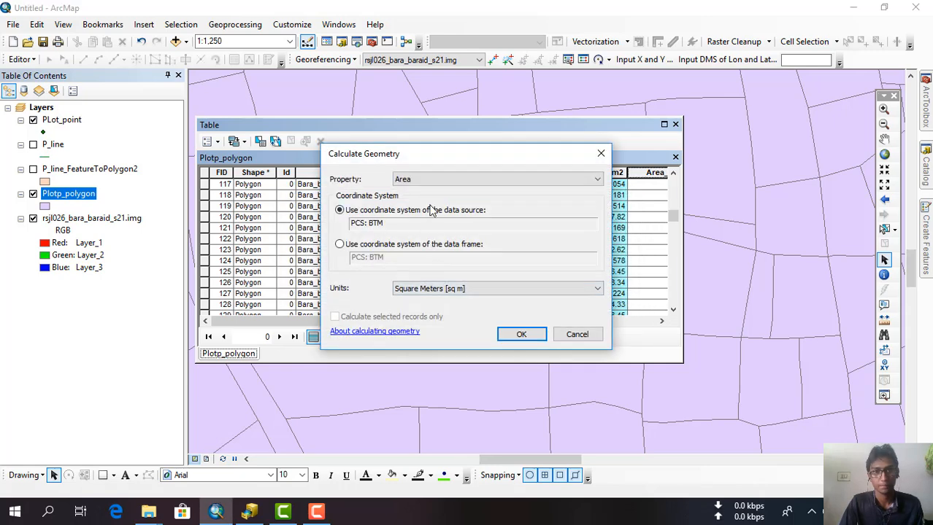
left_click(461, 178)
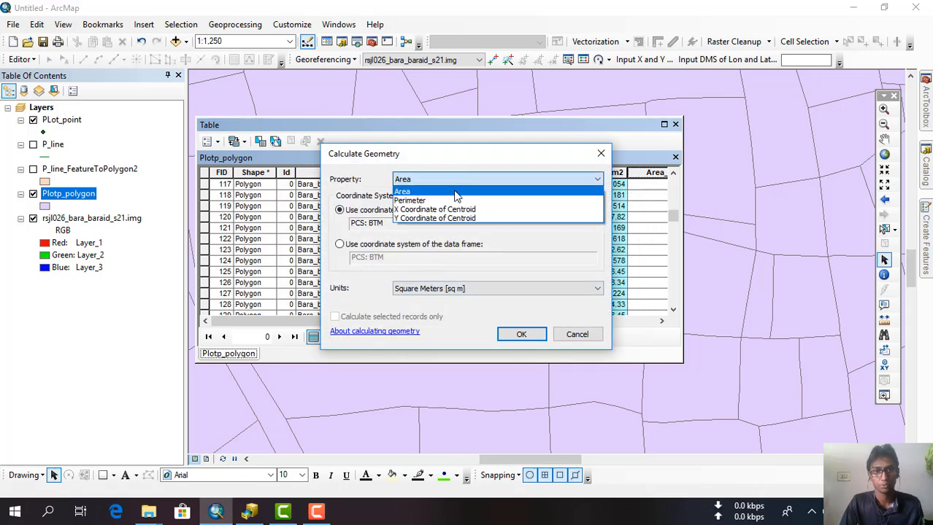
left_click(454, 192)
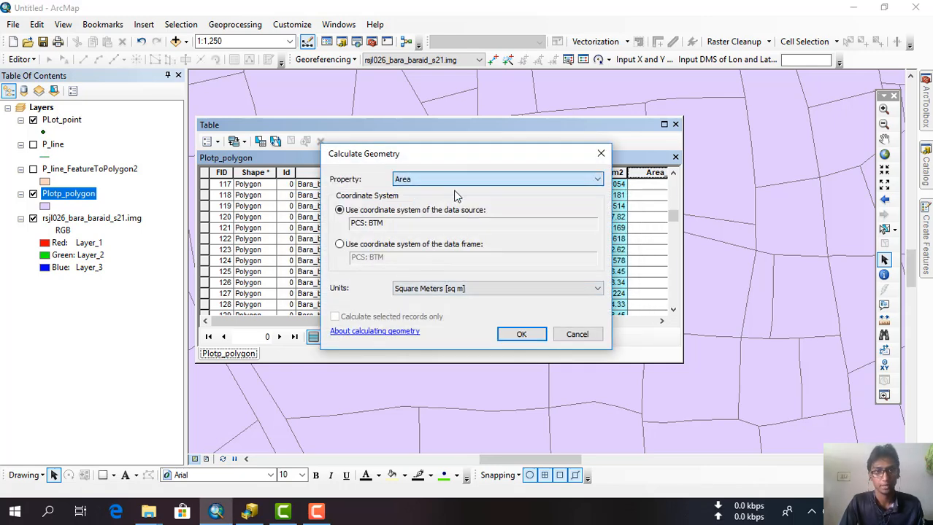
left_click(480, 290)
left_click(474, 302)
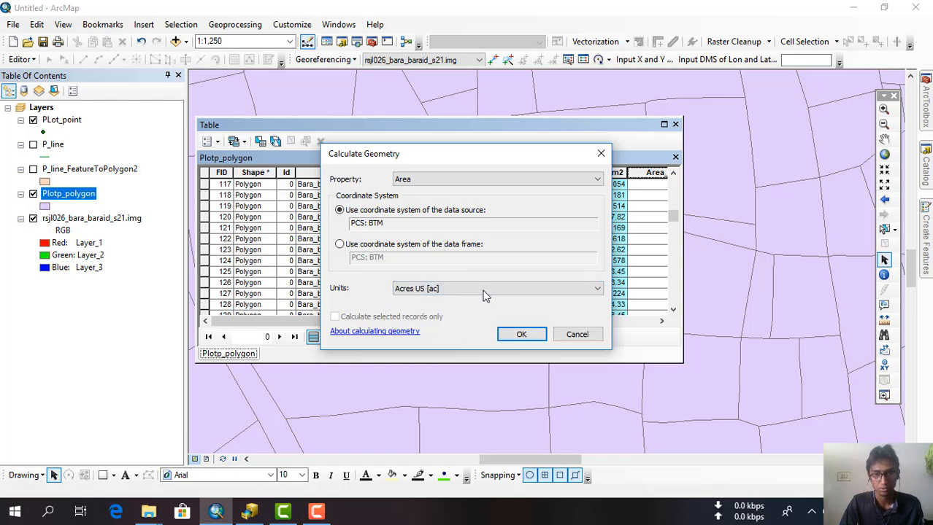
left_click(483, 292)
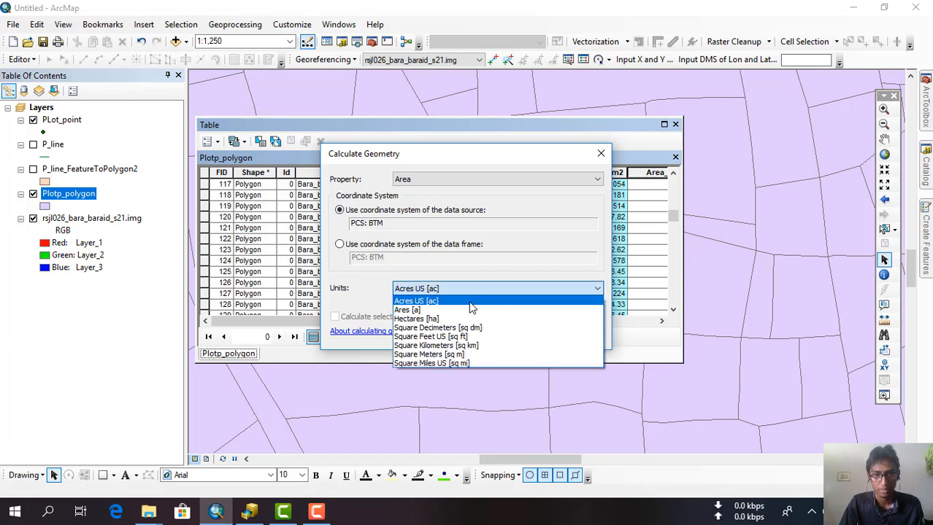
left_click(468, 300)
left_click(520, 334)
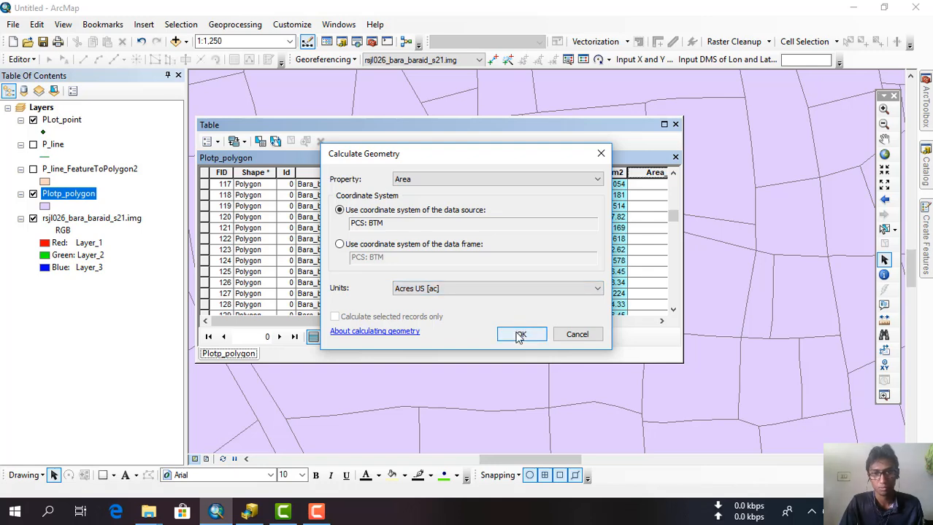
left_click(434, 284)
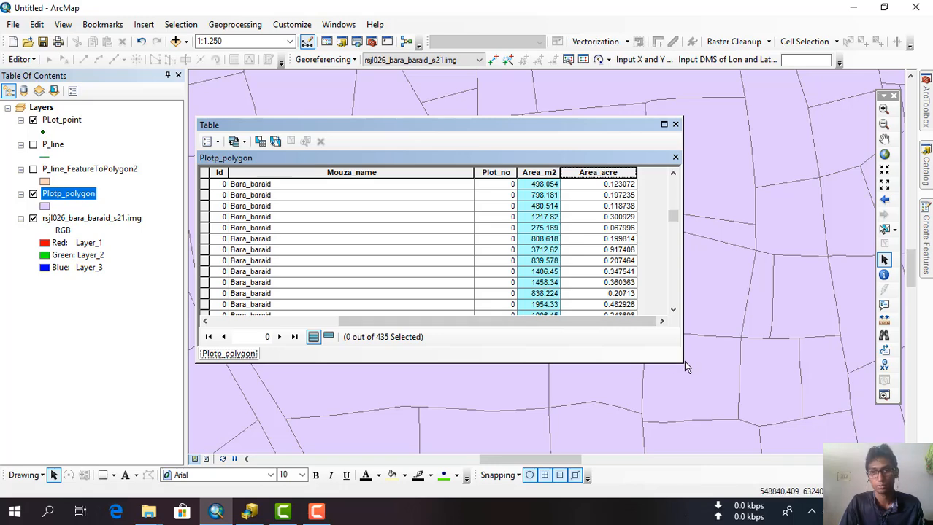
- Compare the calculated Area_acre values with the Area_m2 values across the Plotp_polygon records
scroll(623, 244, "down", 2)
scroll(622, 244, "up", 12)
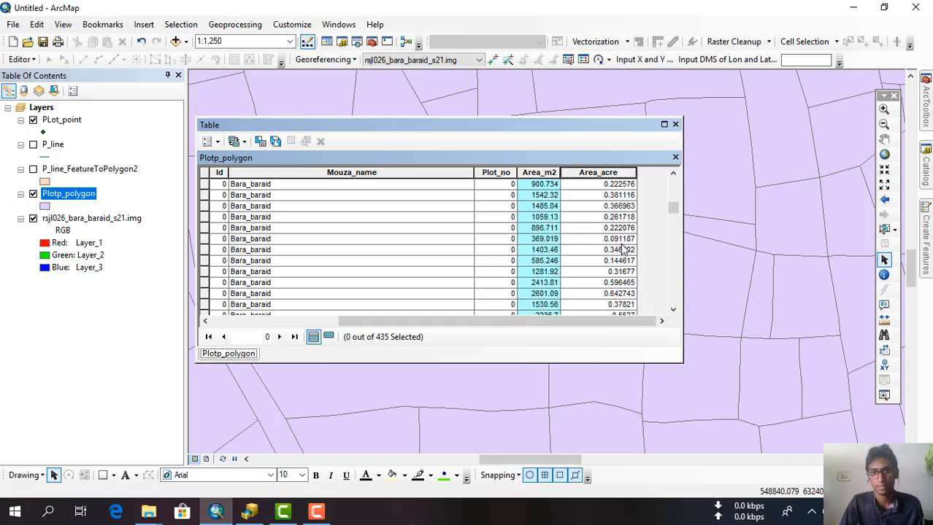
scroll(623, 250, "up", 6)
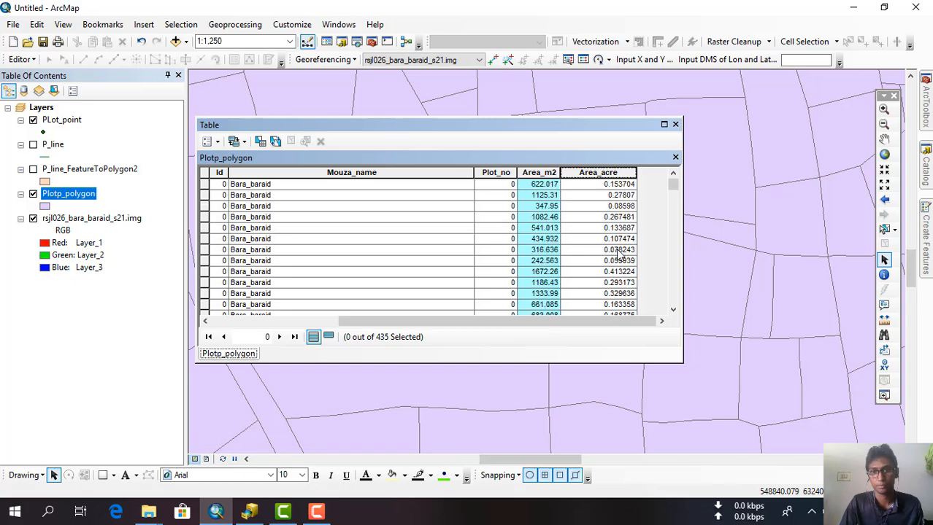
scroll(619, 252, "down", 8)
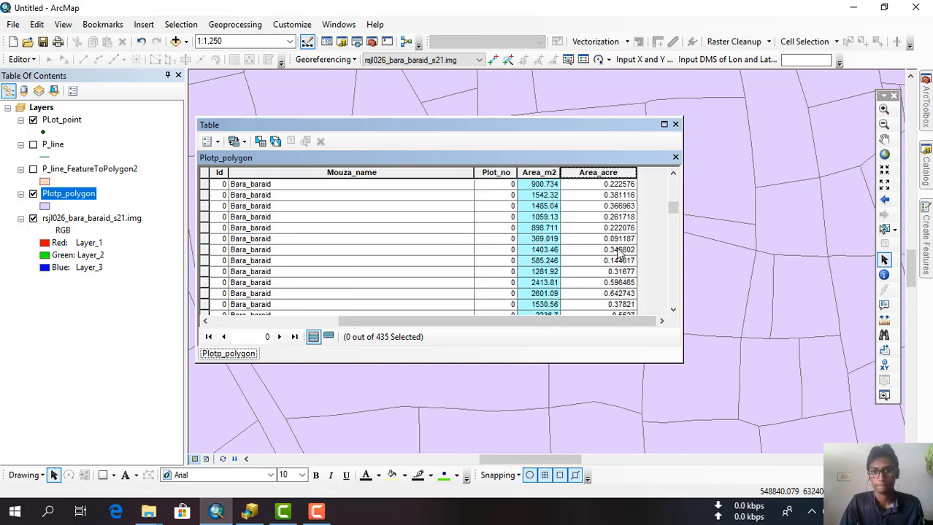
scroll(619, 252, "down", 8)
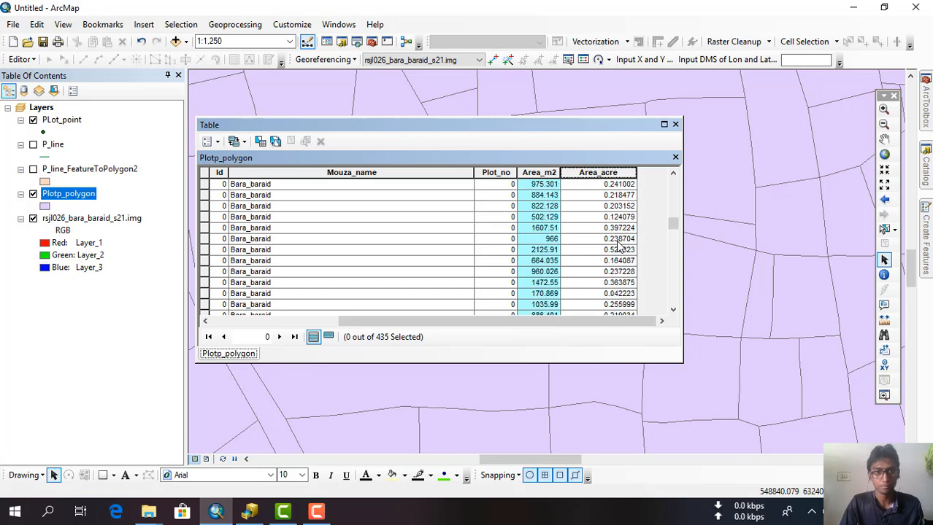
scroll(619, 247, "up", 3)
- Select the first record in the Plotp_polygon table and zoom the map to its polygon, moving the table aside to view the plot
left_click_drag(488, 125, 586, 117)
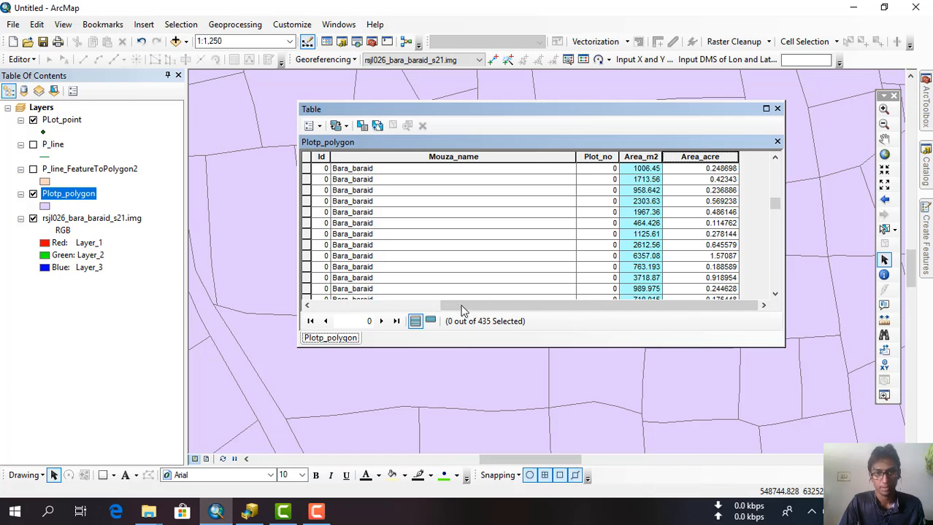
left_click_drag(616, 104, 556, 111)
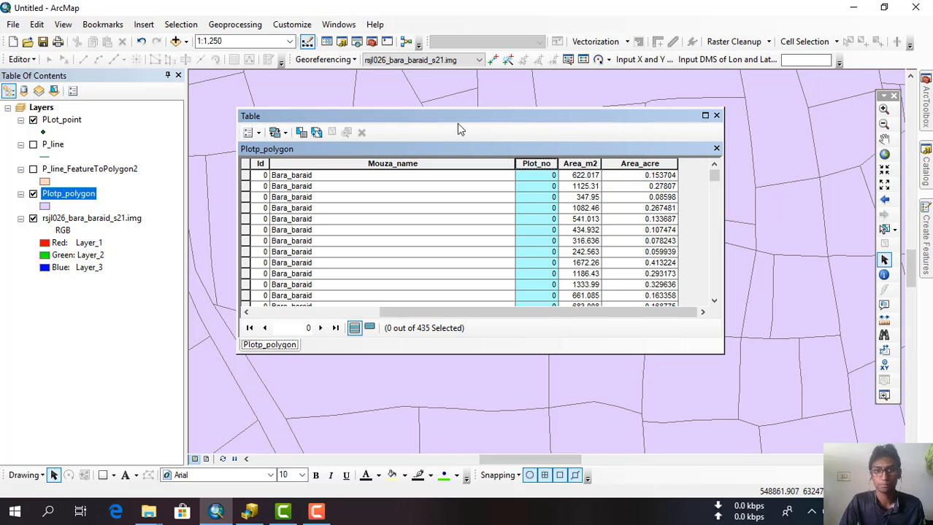
left_click_drag(458, 126, 350, 151)
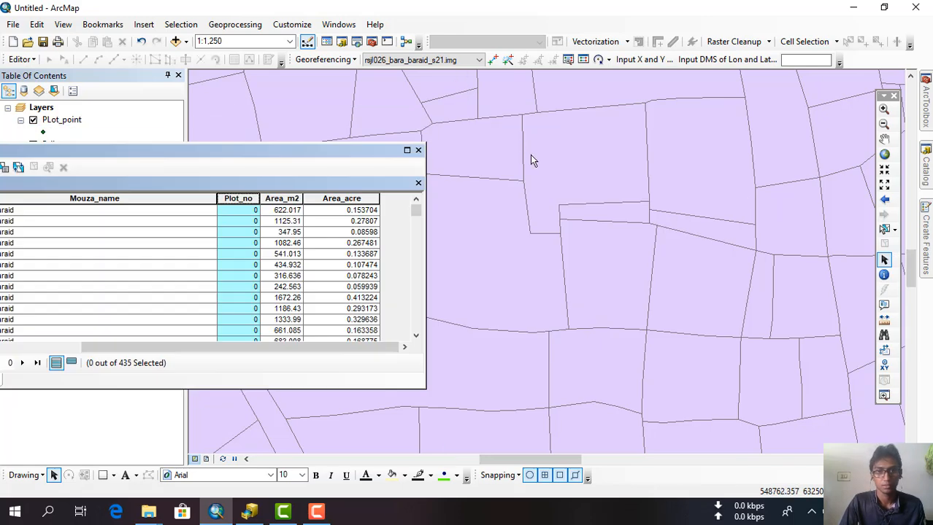
left_click_drag(239, 153, 480, 137)
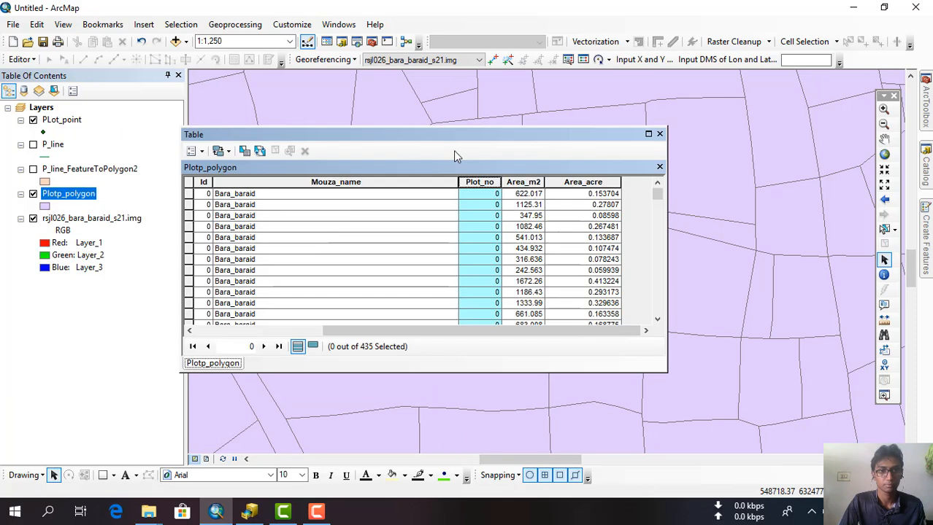
left_click(188, 193)
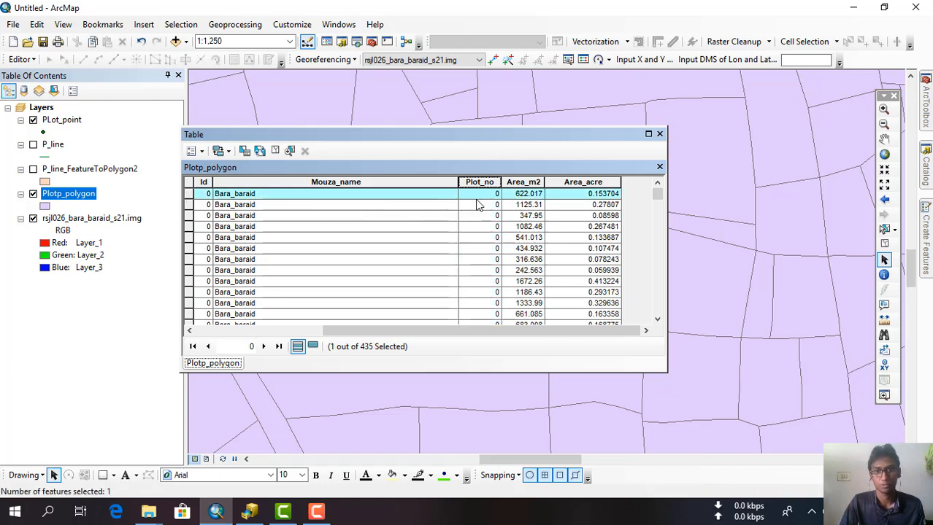
double_click(189, 195)
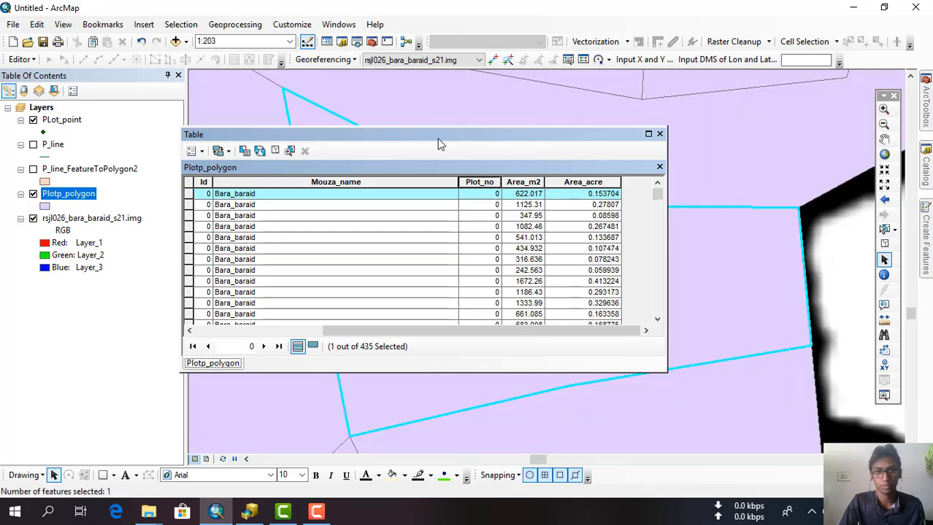
left_click_drag(438, 144, 111, 141)
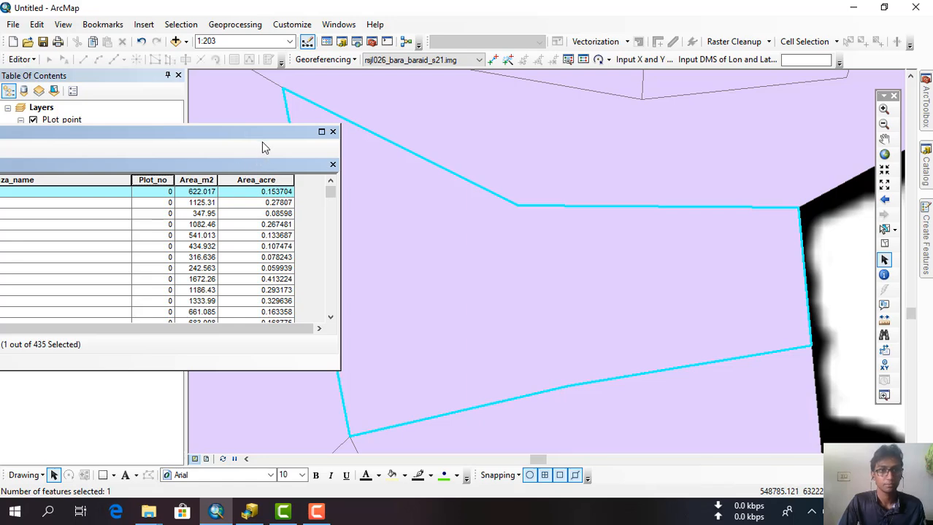
left_click_drag(260, 134, 699, 144)
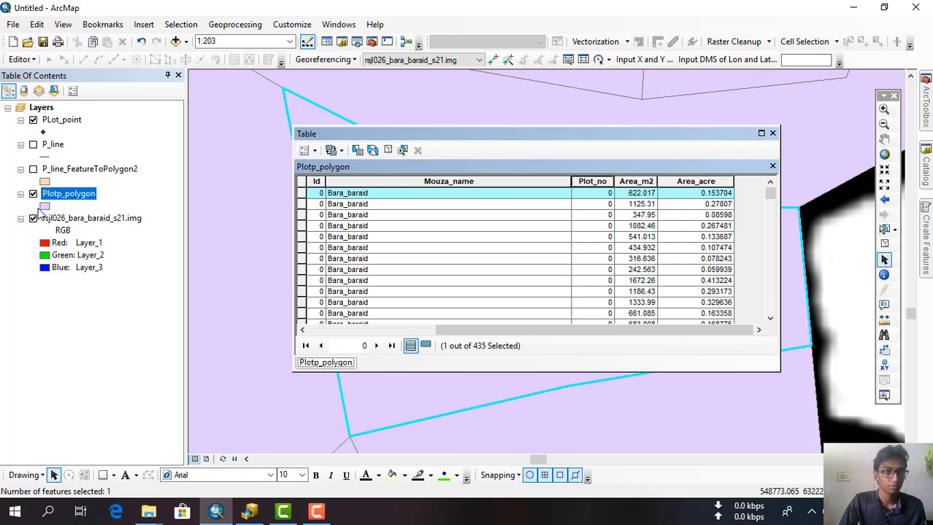
- Change the Plotp_polygon layer's symbol to Hollow and move the attribute table aside to uncover the selected plot's number on the scanned map
left_click(44, 207)
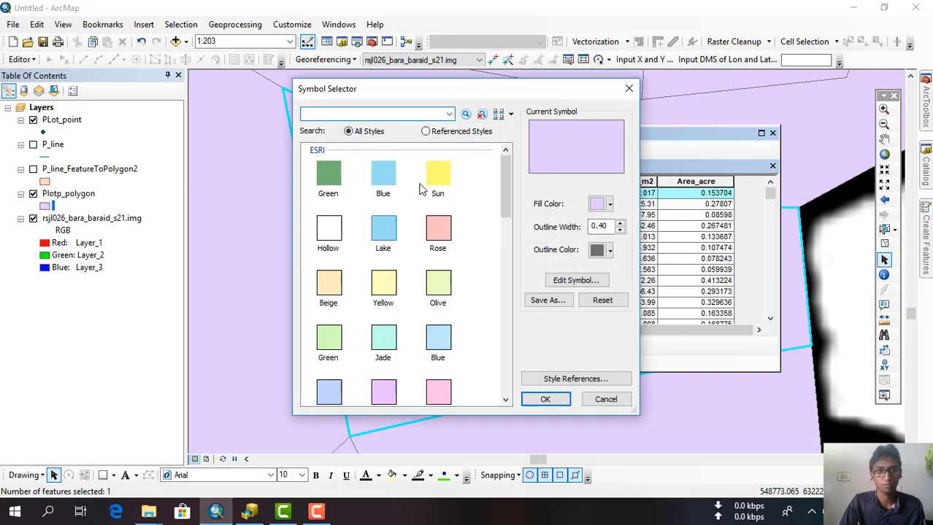
left_click(330, 239)
left_click(545, 399)
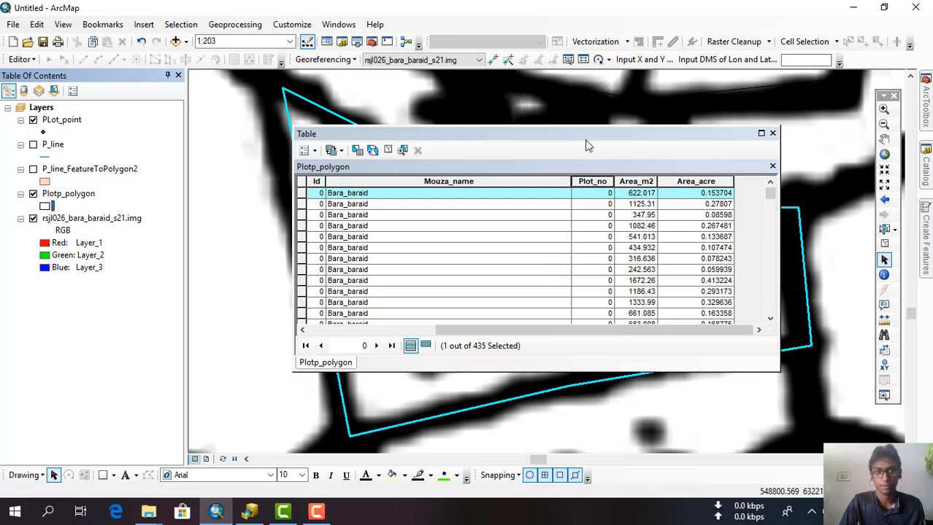
left_click_drag(587, 135, 208, 129)
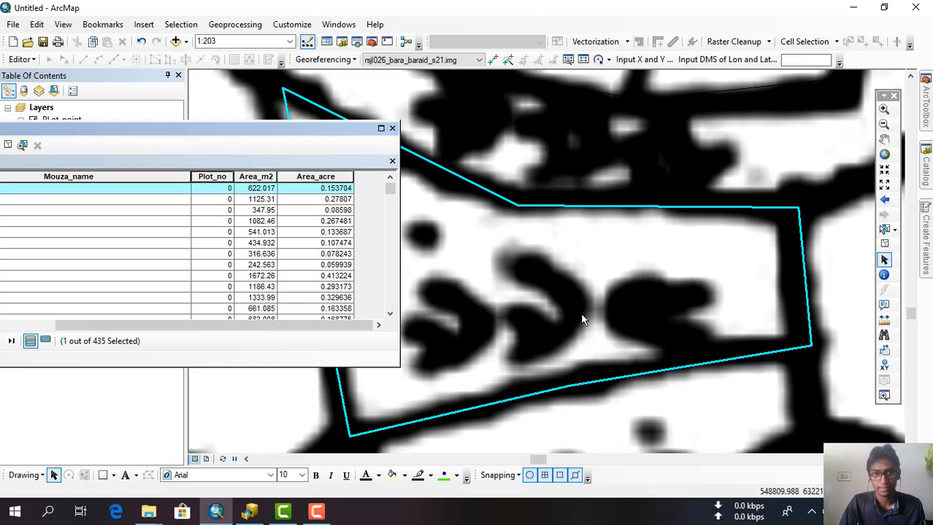
- Start an edit session on the Plotp_polygon layer and set the first record's Plot_no to 995
left_click(20, 59)
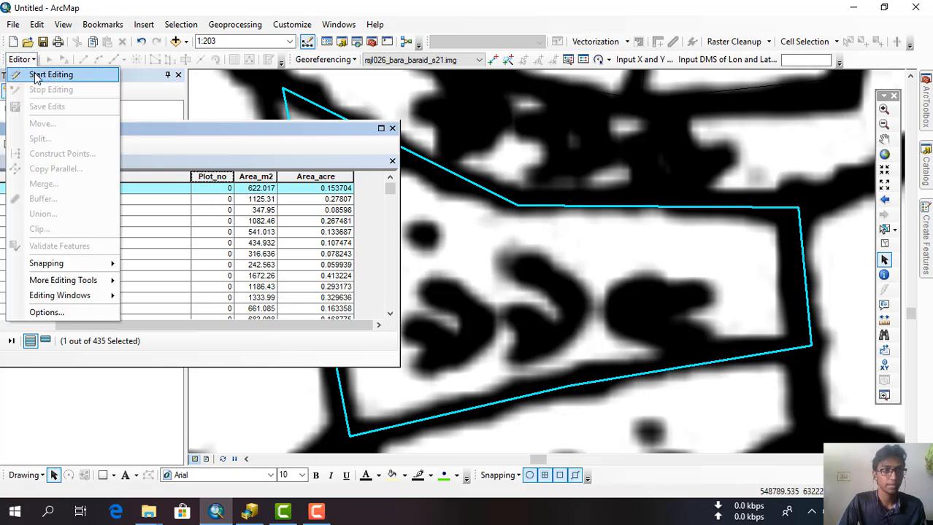
left_click(35, 76)
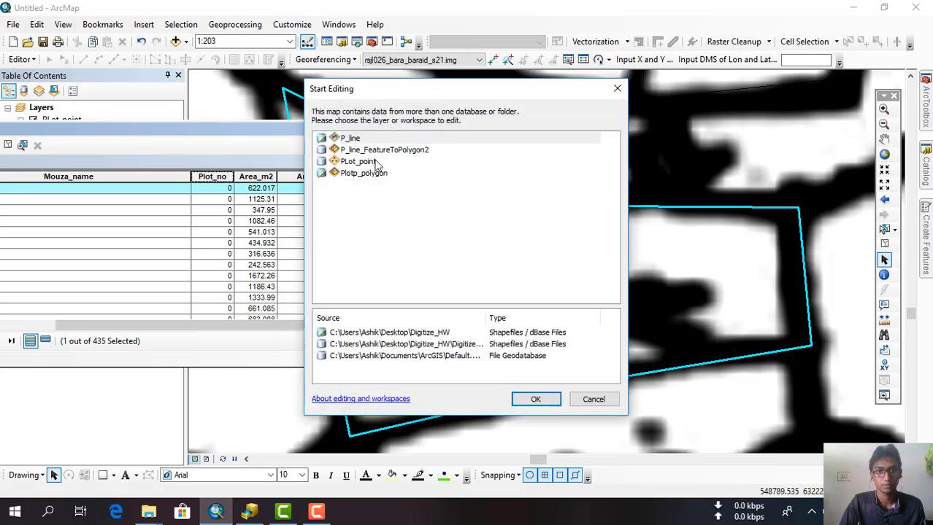
left_click(374, 173)
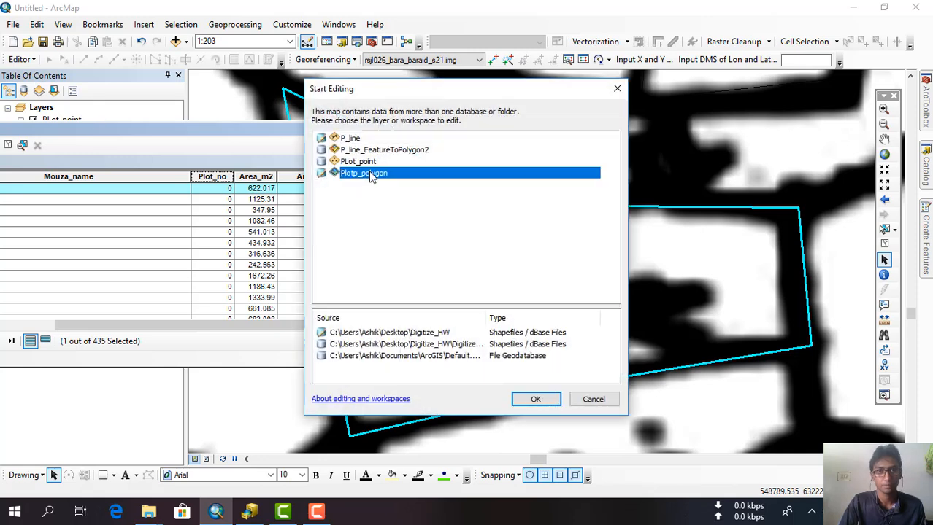
left_click(545, 400)
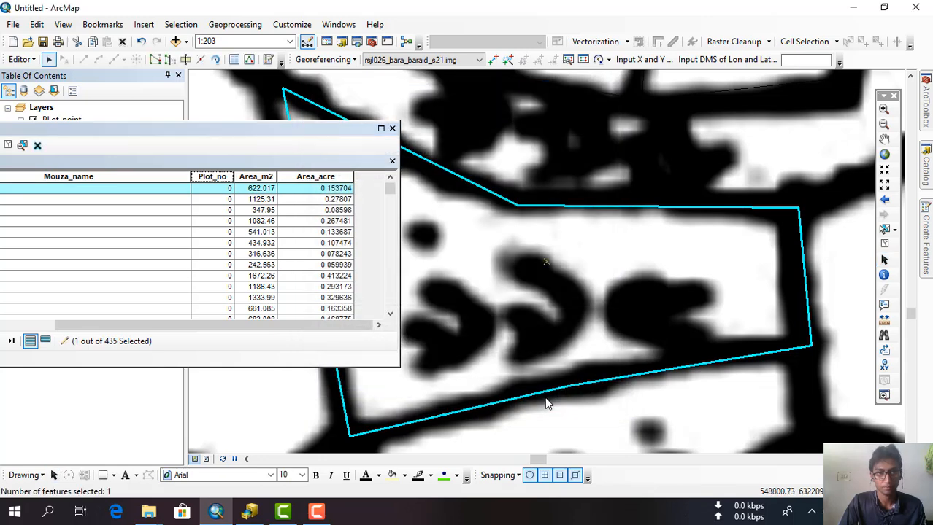
left_click(225, 188)
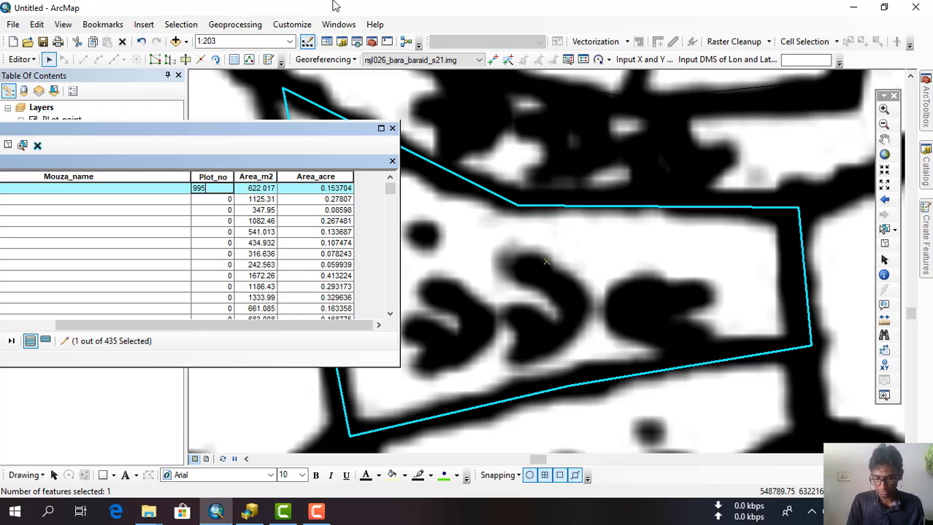
key("Return")
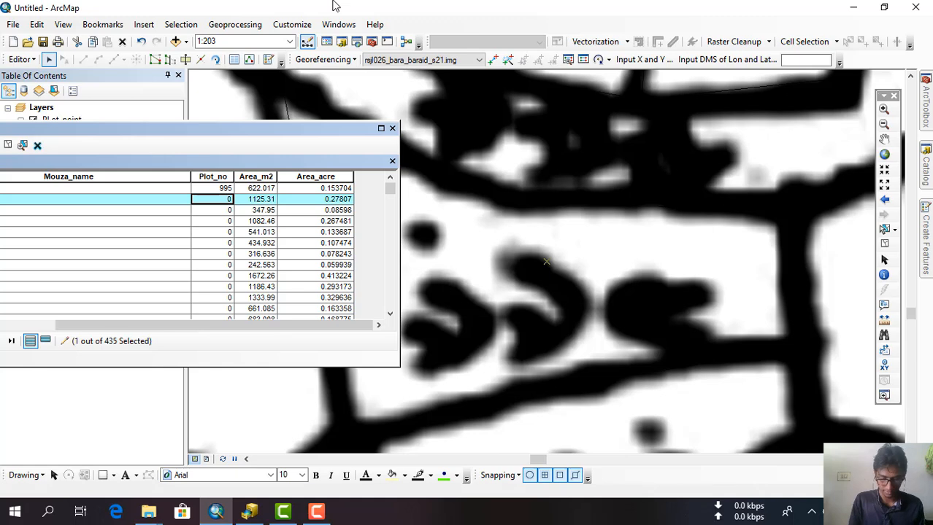
- Zoom the map to the second record's polygon and set its Plot_no to 1000
key("Menu")
key("z")
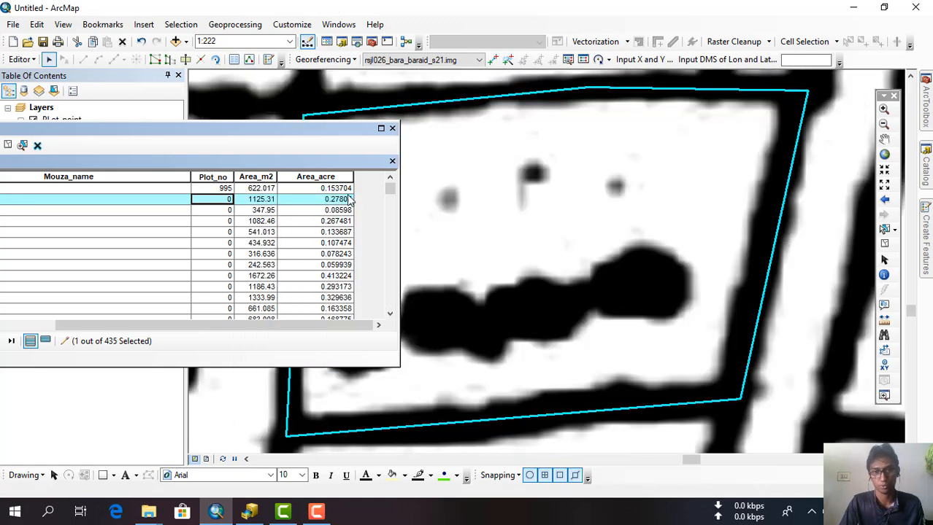
left_click_drag(227, 129, 361, 108)
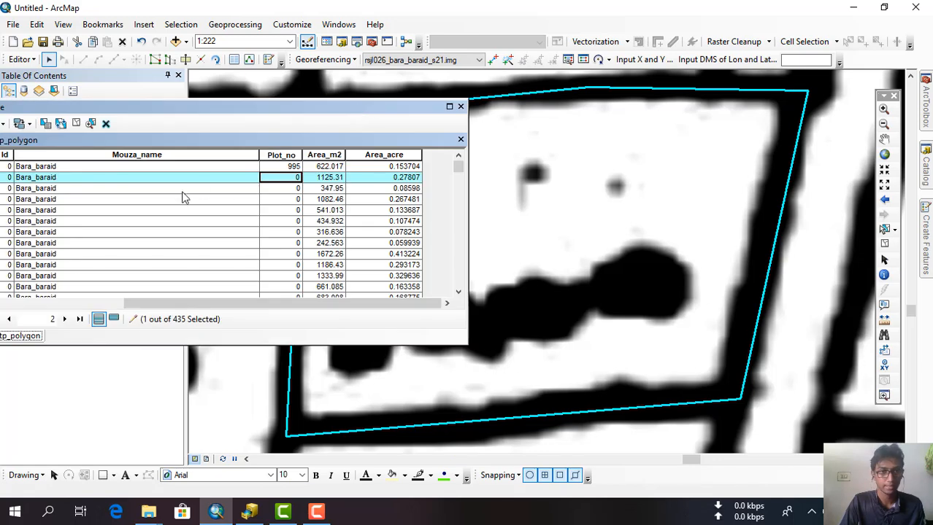
type("1000")
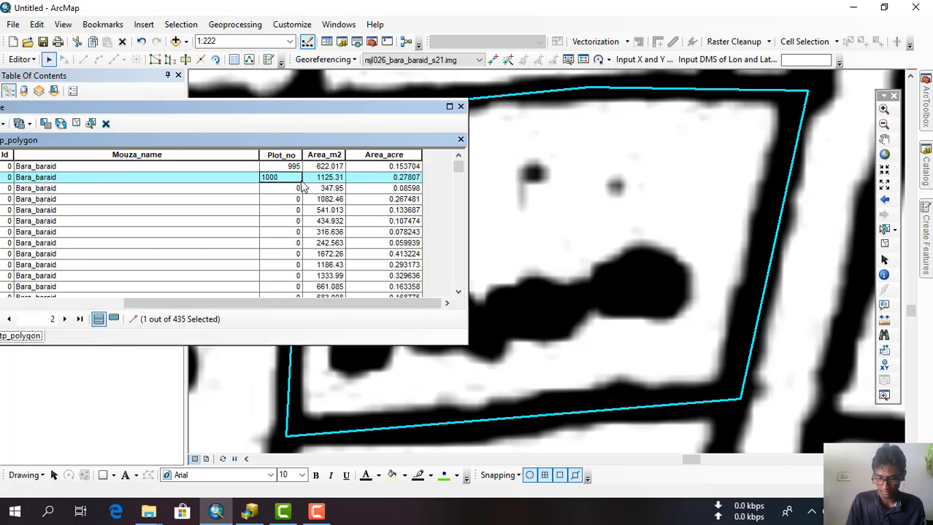
key("Return")
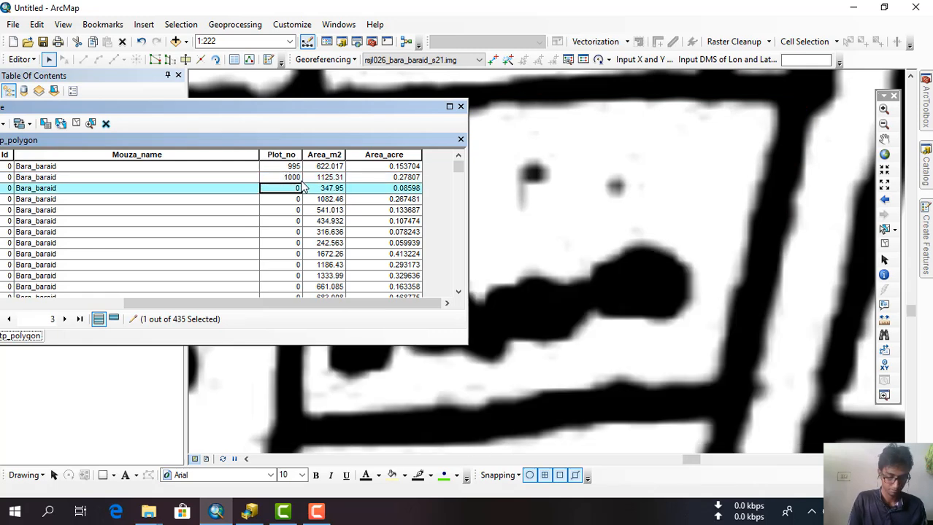
- Zoom the map to the third record's polygon and set its Plot_no to 6
right_click(302, 189)
left_click(330, 206)
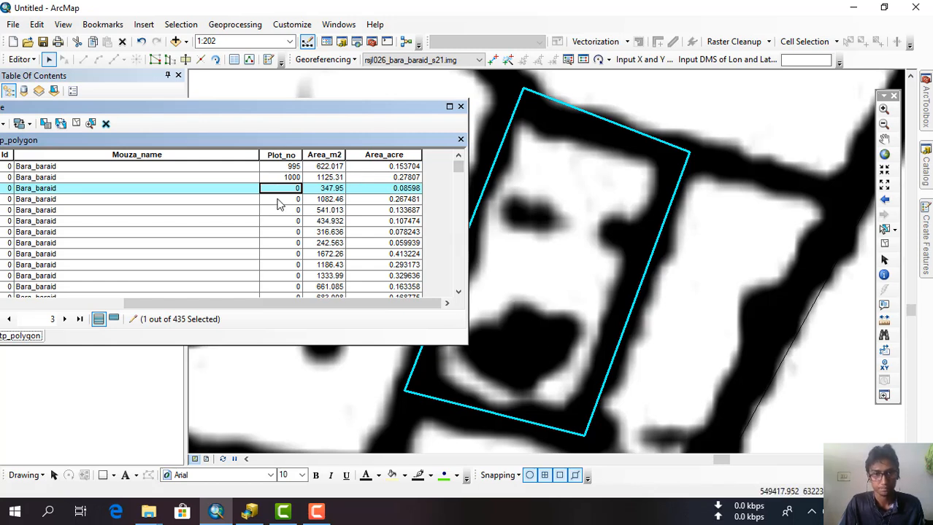
type("6")
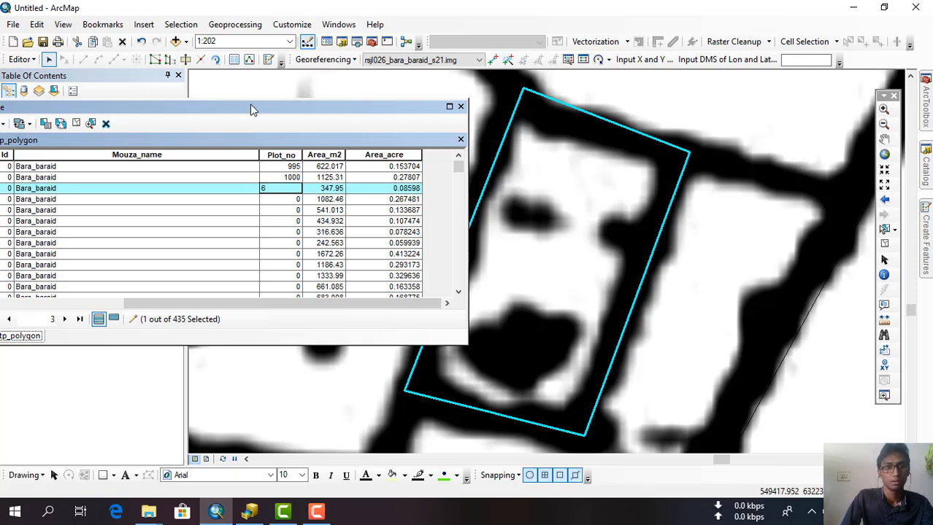
left_click_drag(304, 111, 351, 105)
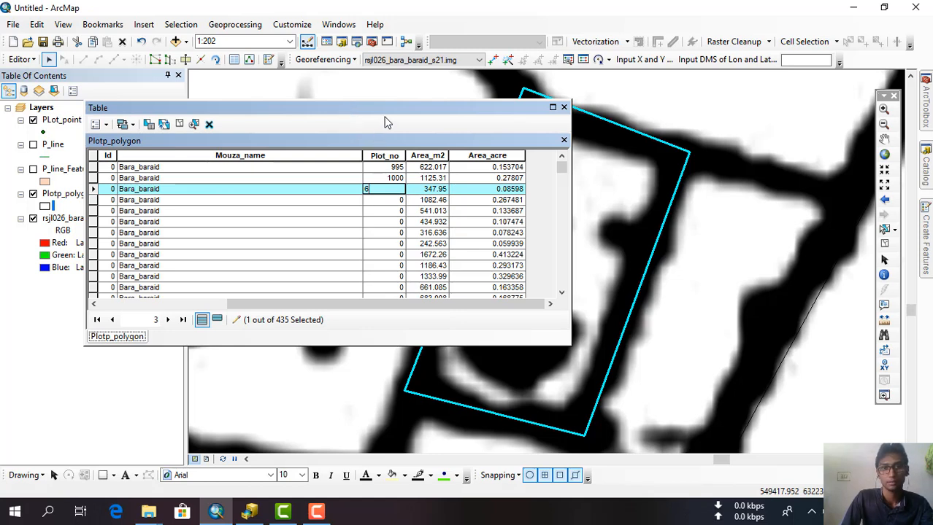
left_click_drag(390, 108, 357, 114)
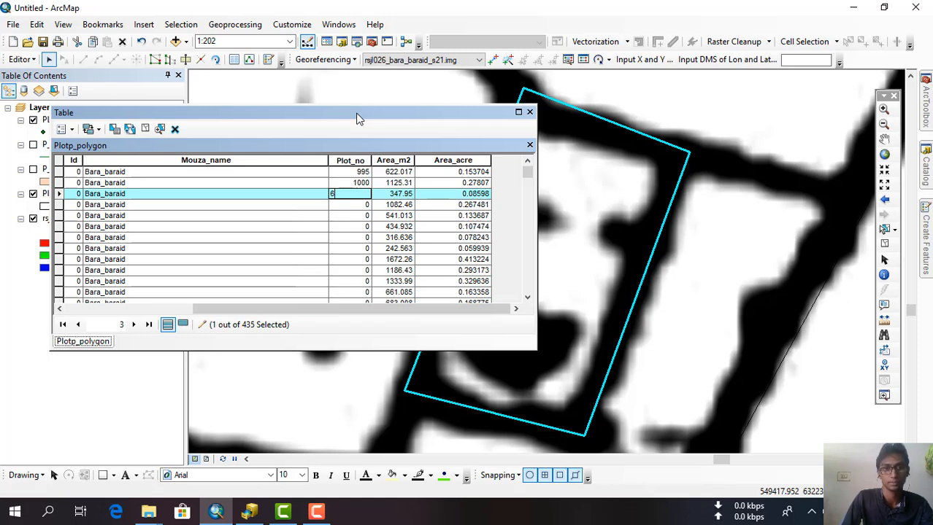
left_click_drag(323, 115, 461, 121)
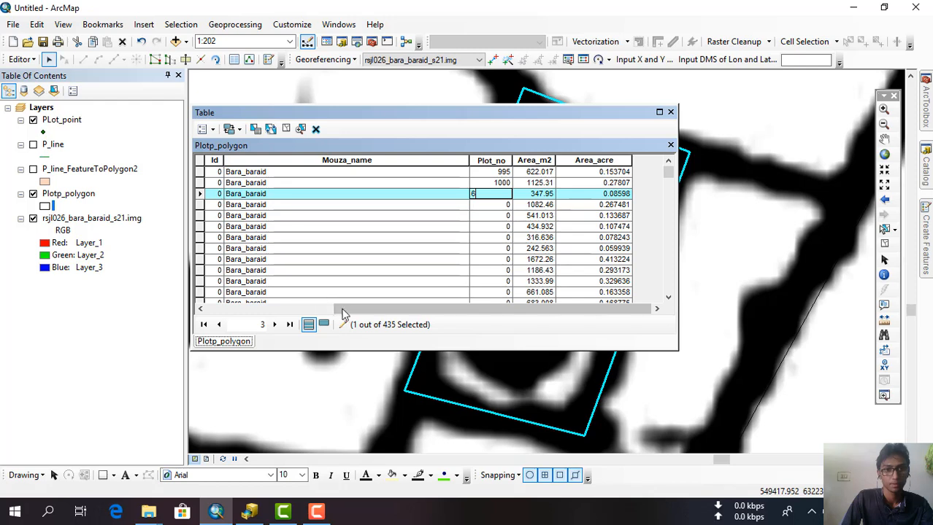
left_click_drag(343, 309, 26, 166)
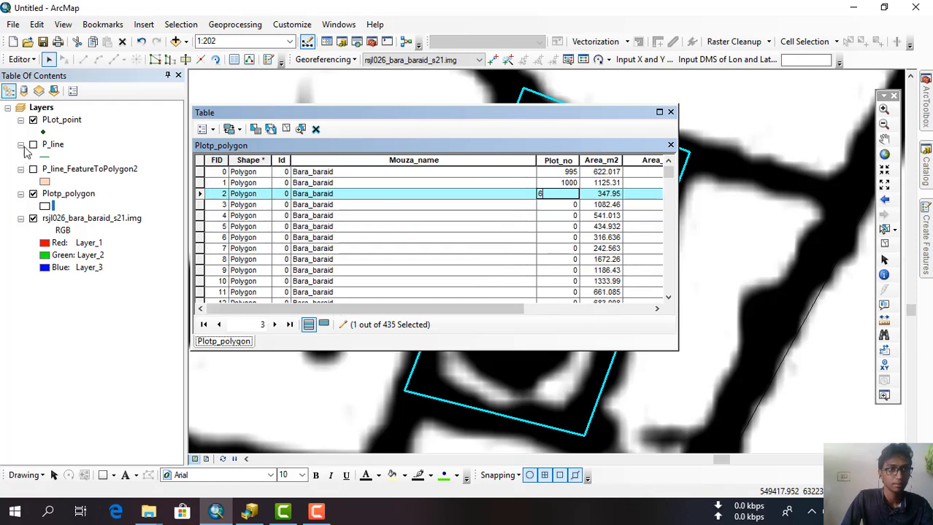
key("Return")
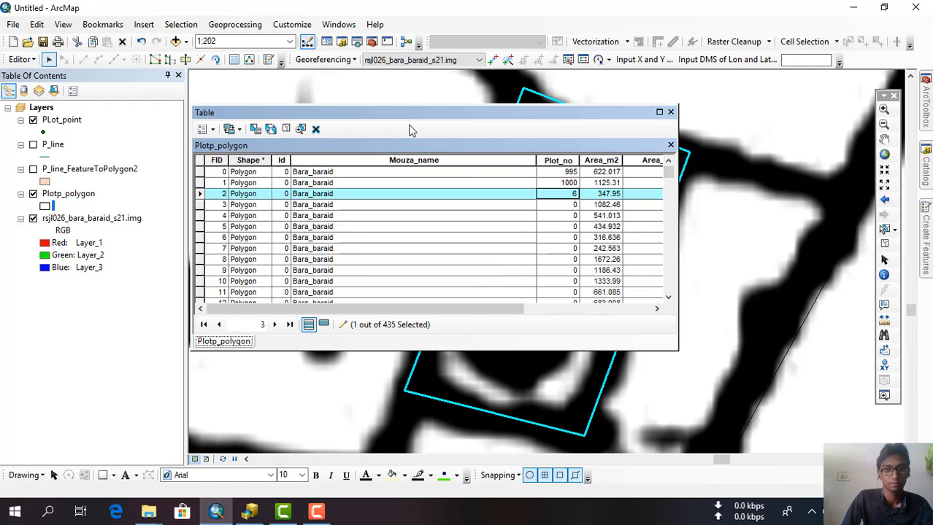